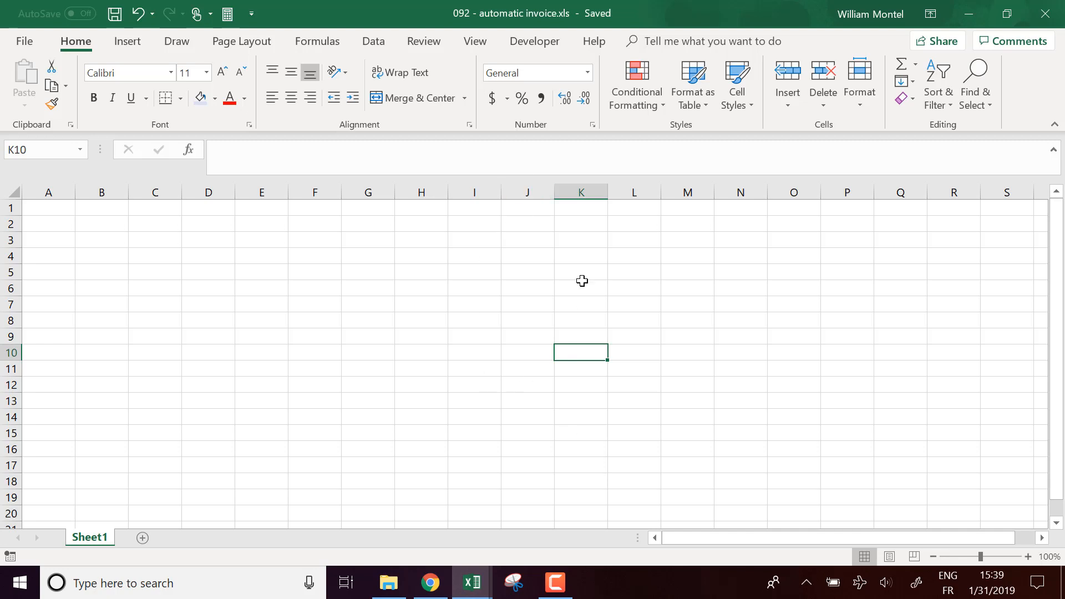
Add a new worksheet to the workbook and name it Data.
left_click(417, 294)
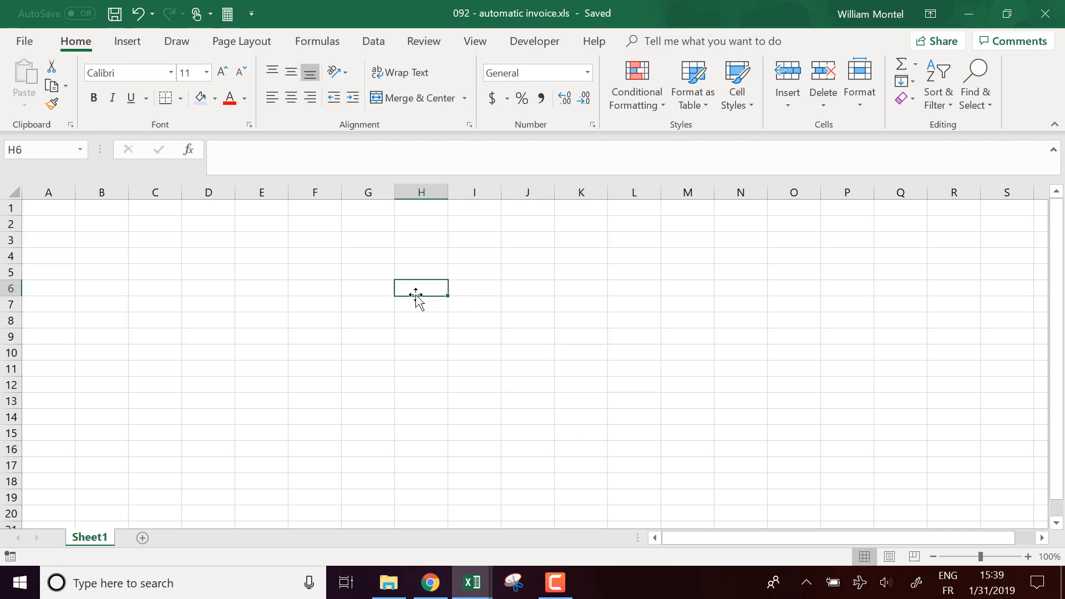
left_click(143, 538)
double_click(138, 538)
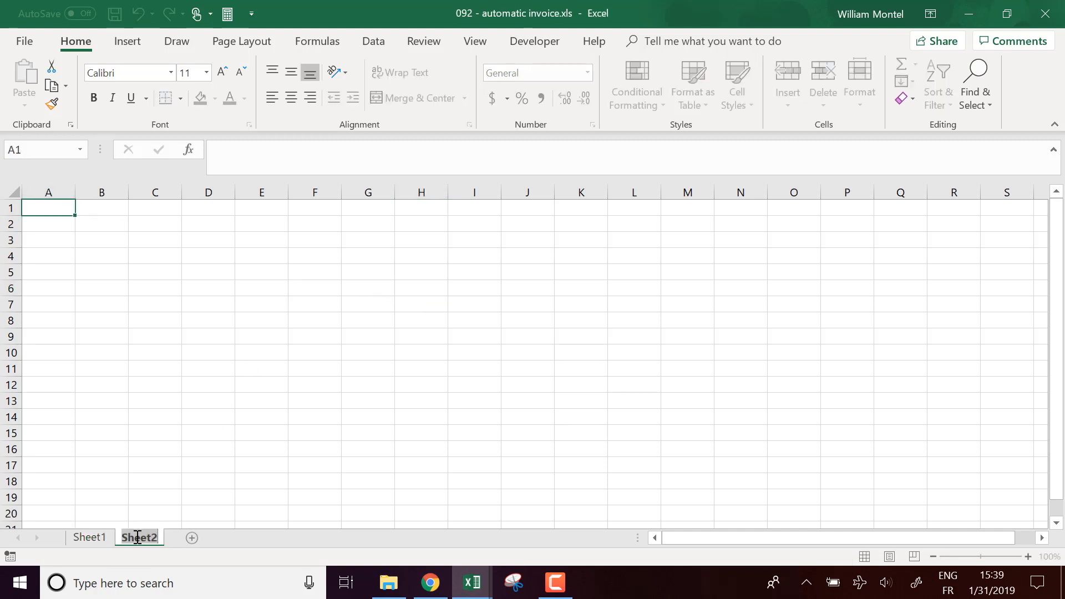
type("Data")
key("Return")
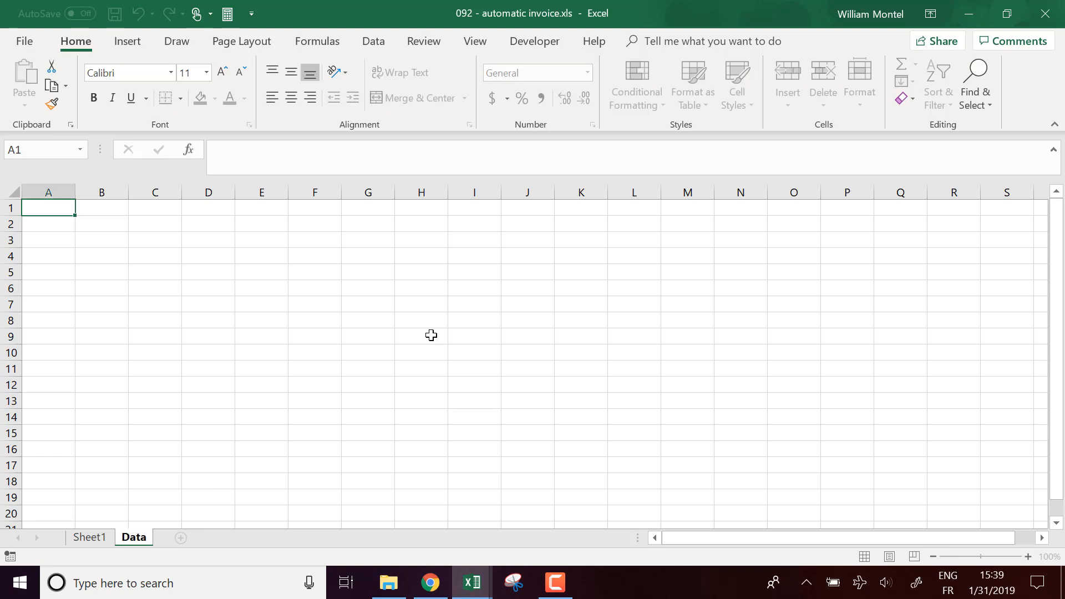
left_click(431, 335)
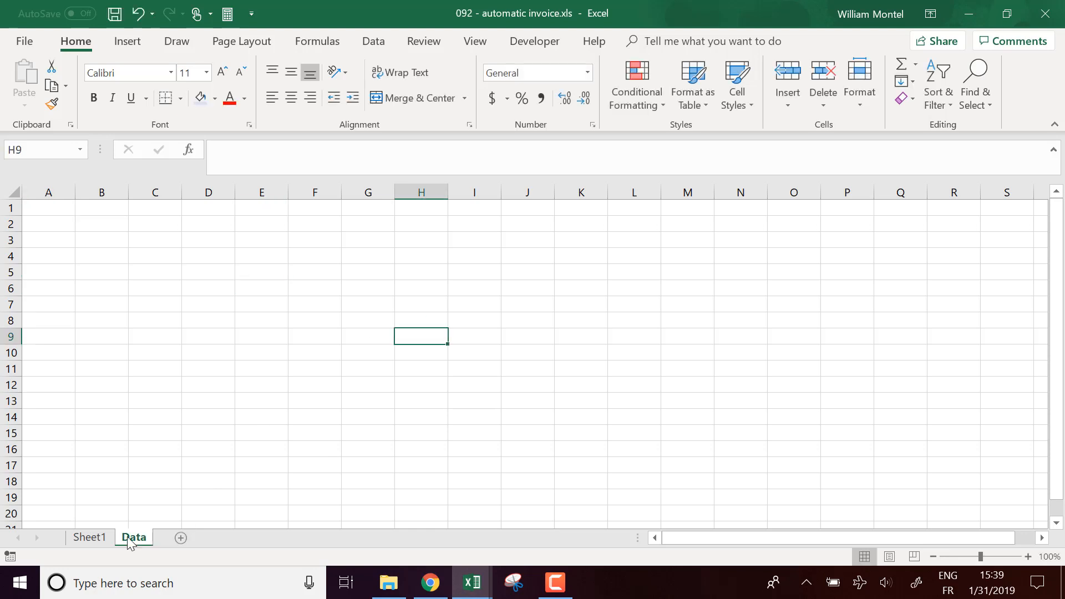
Enter the column header Product in cell B5 of Sheet1.
left_click(89, 538)
left_click_drag(114, 227, 461, 422)
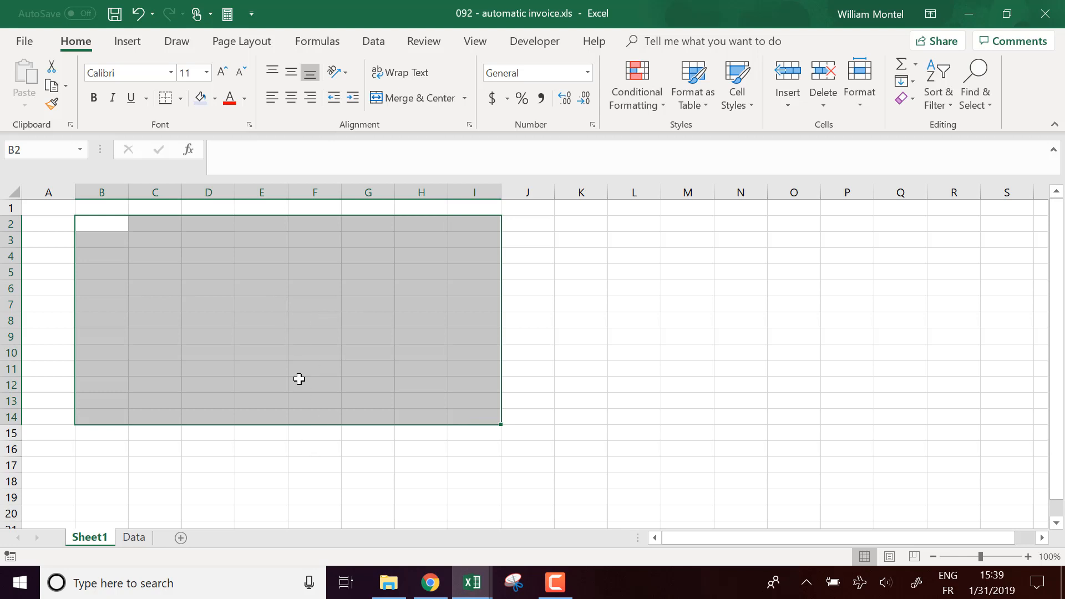
left_click(285, 403)
left_click(147, 286)
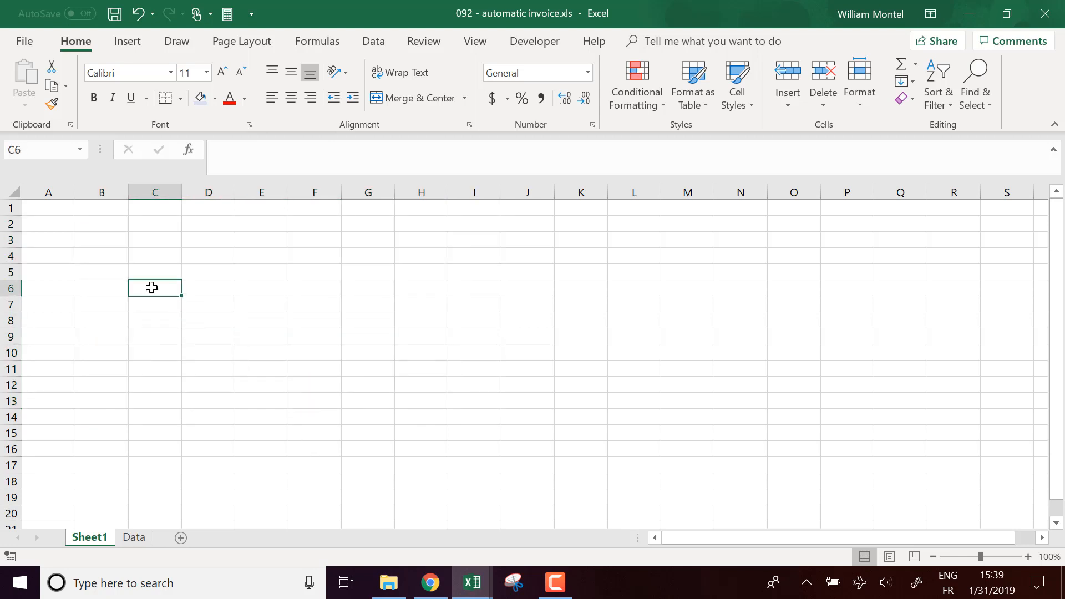
left_click(158, 272)
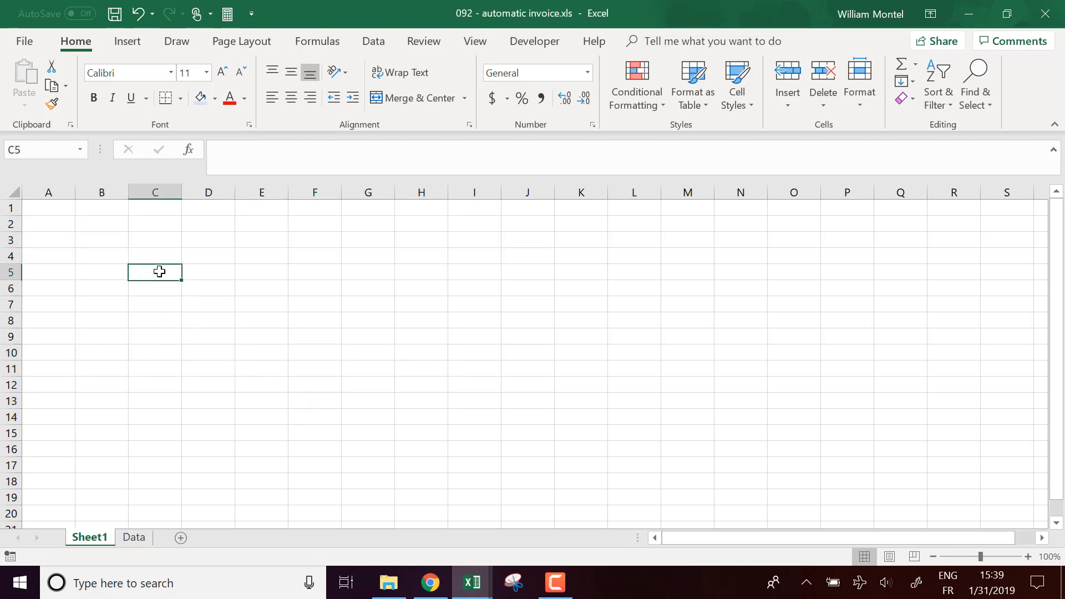
left_click(114, 271)
type("Prod")
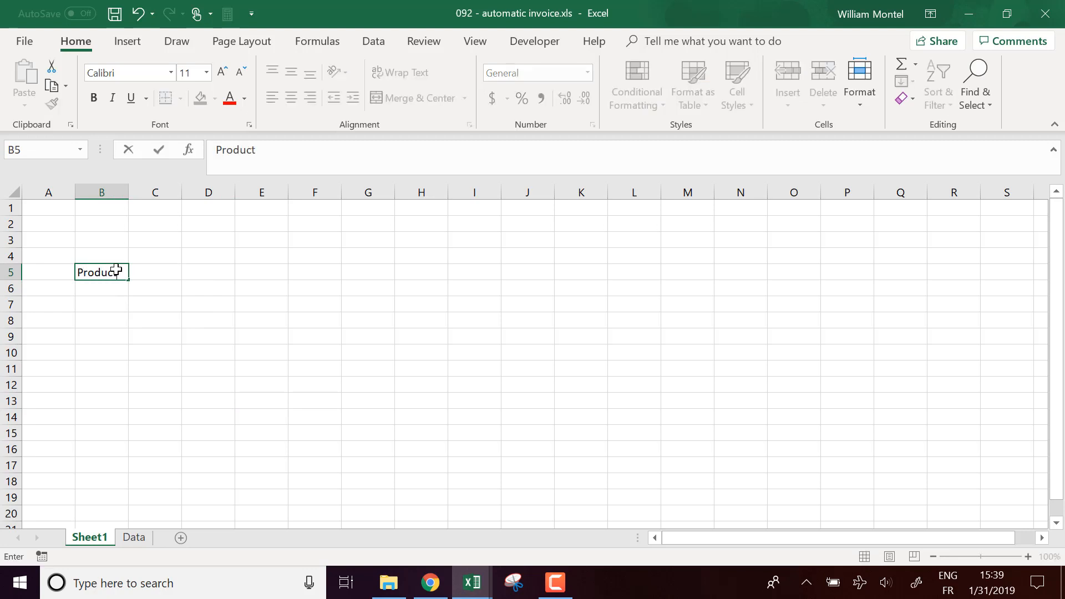
type("uct")
key("Tab")
Add the column headers Qty in cell F5 and Price in cell G5.
key("Tab")
key("Tab")
key("Tab")
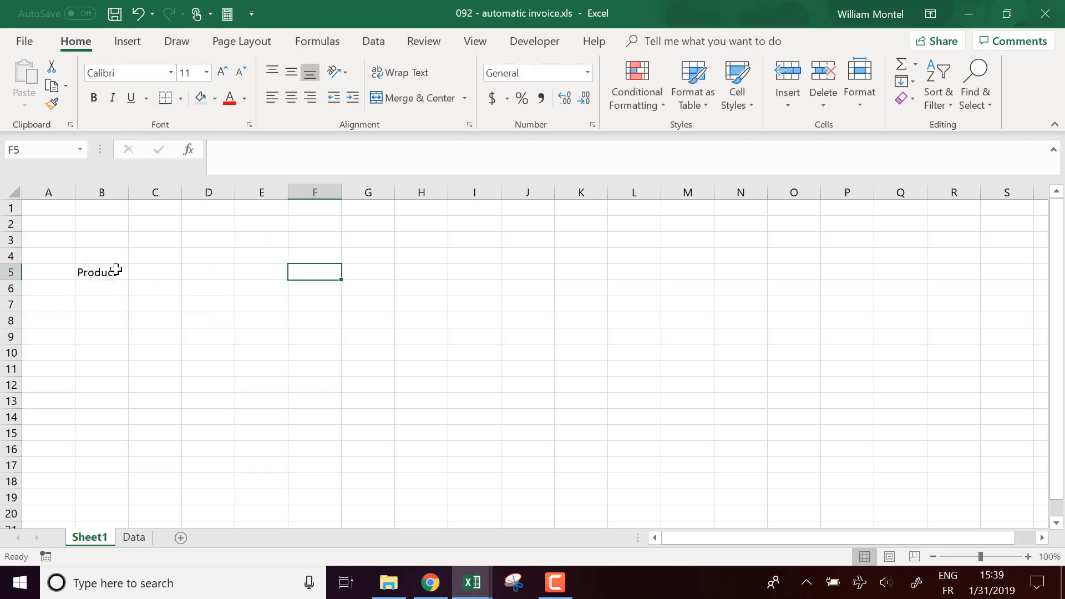
type("Qty")
key("Tab")
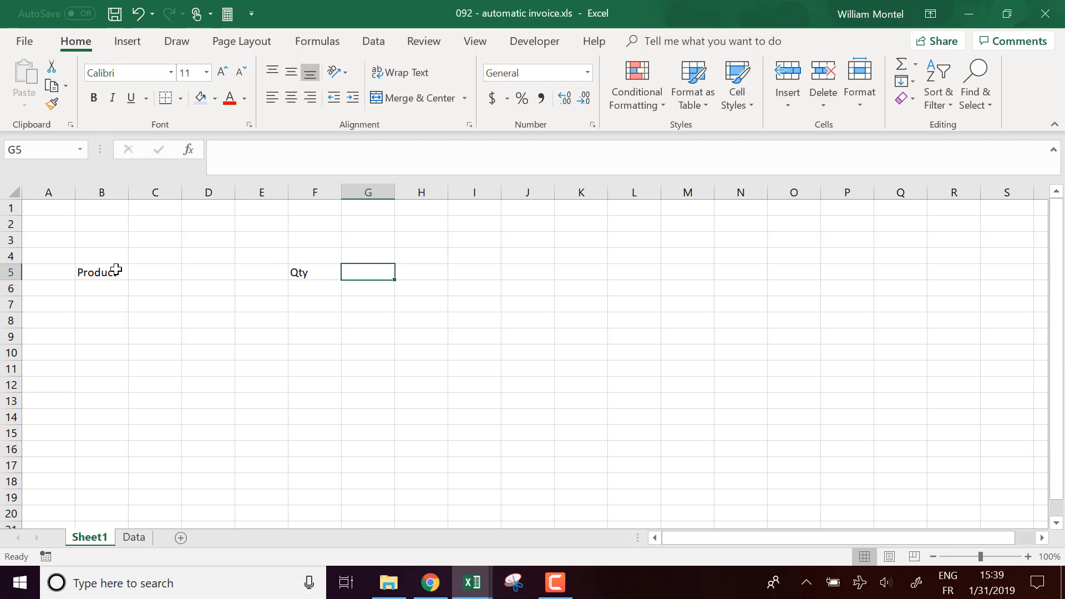
type("Price")
key("Tab")
Enter the column header Amount in cell H5 to complete the header row.
type("Am")
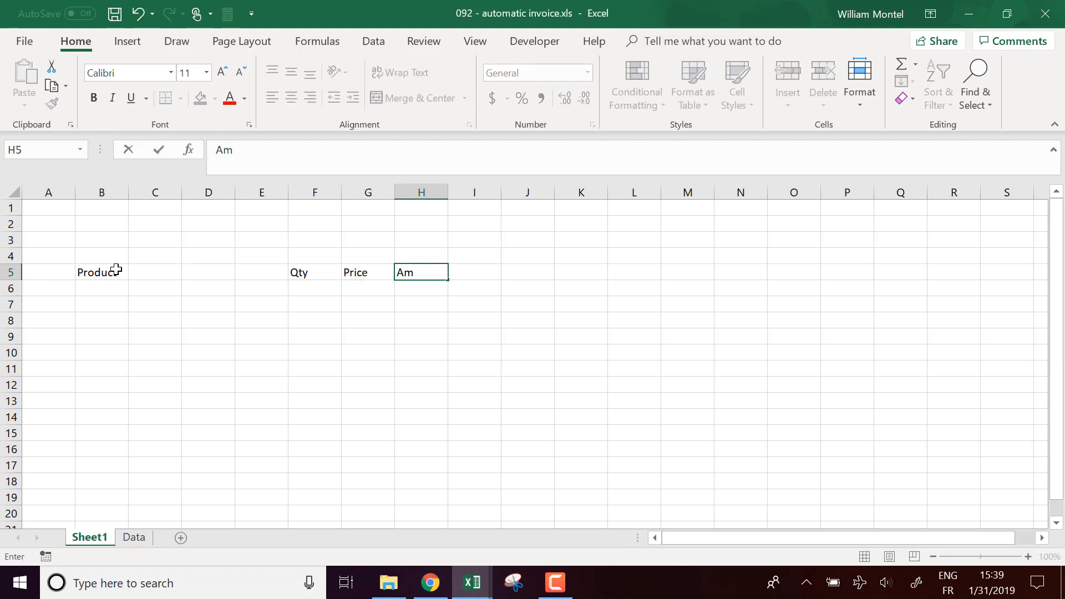
type("oount")
key("BackSpace")
key("BackSpace")
key("BackSpace")
type("unt")
key("Return")
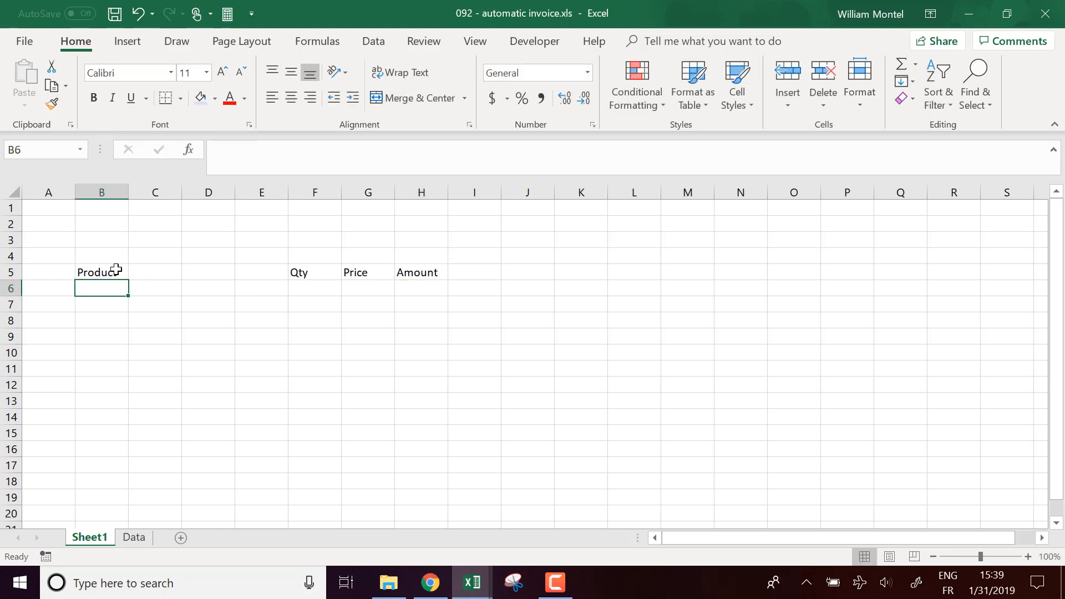
left_click(96, 453)
left_click(425, 448)
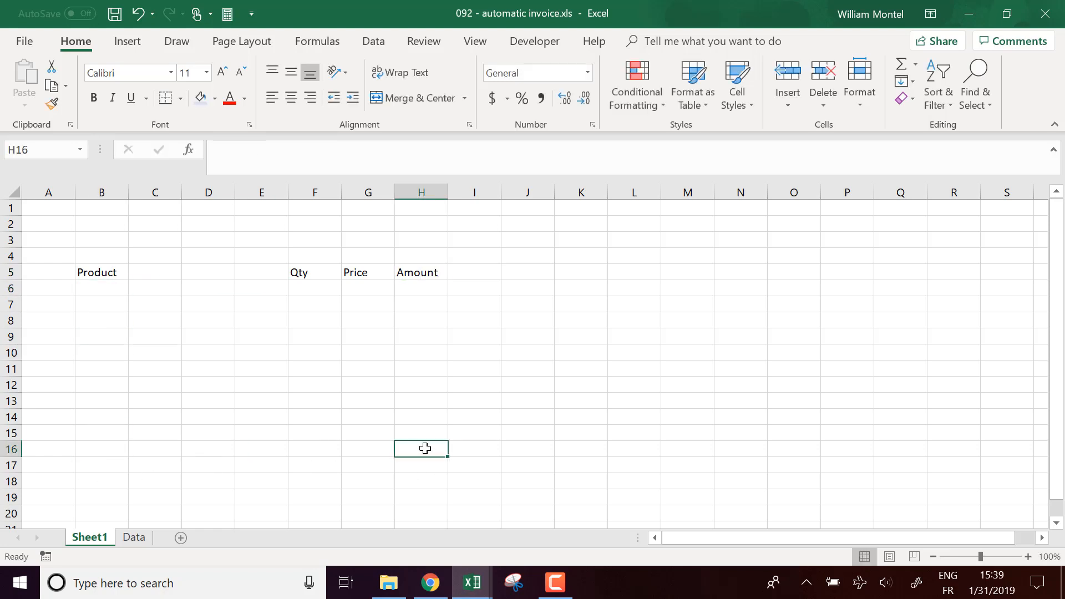
left_click(412, 435)
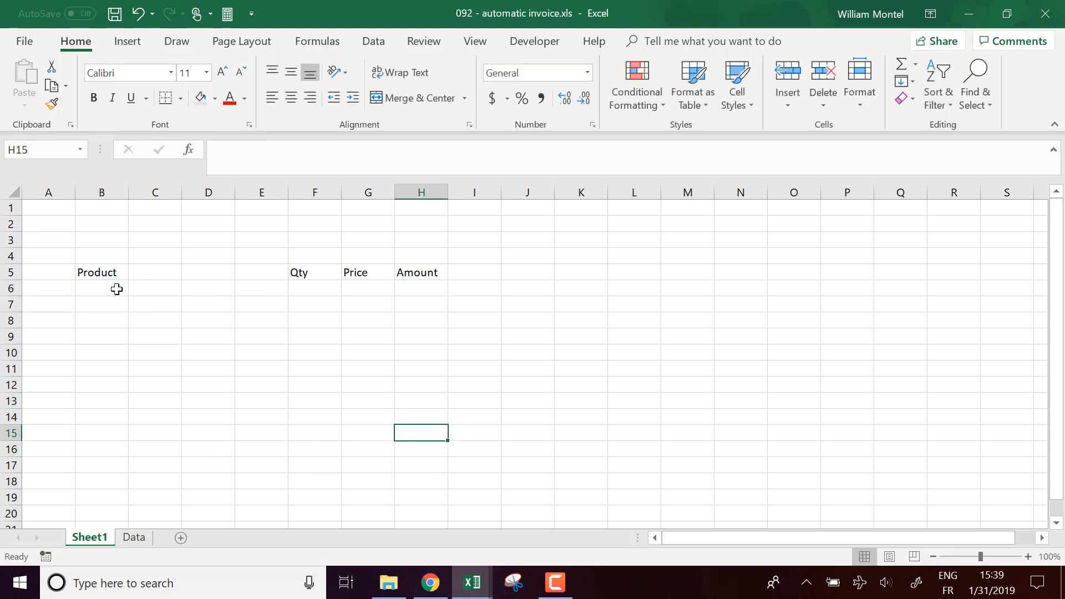
left_click_drag(114, 287, 409, 431)
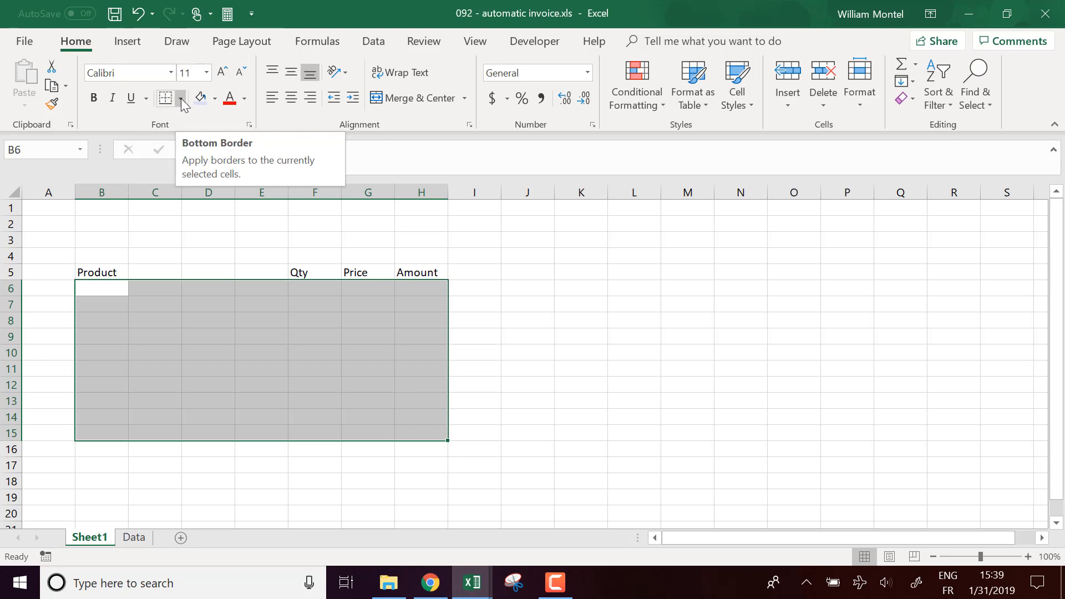
left_click(358, 329)
left_click_drag(86, 286, 252, 296)
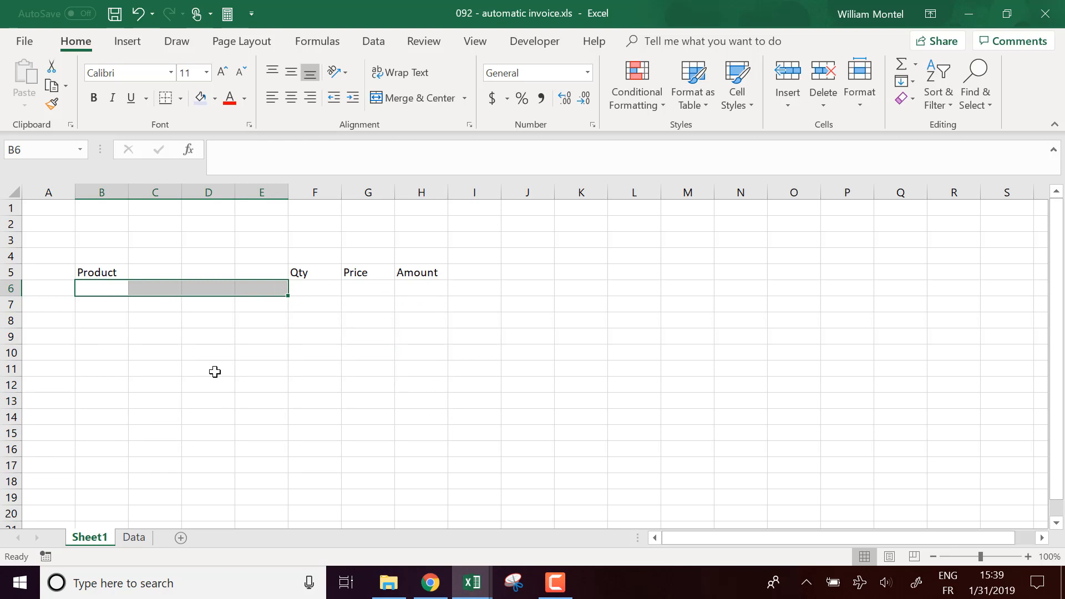
left_click(210, 396)
Apply outside borders to the header row in cells B5:H5.
left_click_drag(102, 276, 432, 271)
left_click(180, 100)
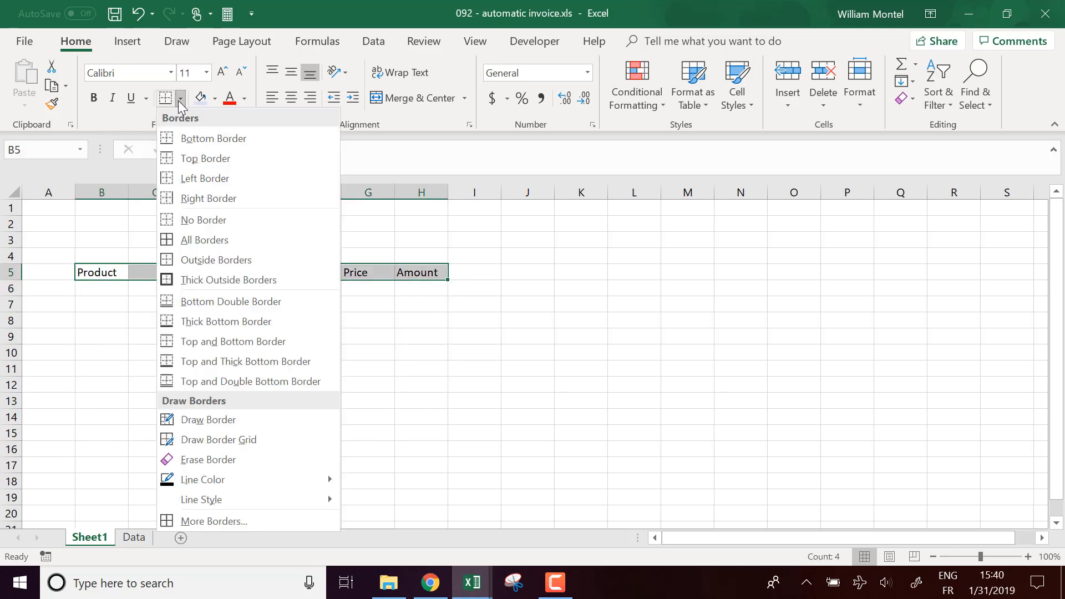
left_click(220, 262)
left_click(263, 383)
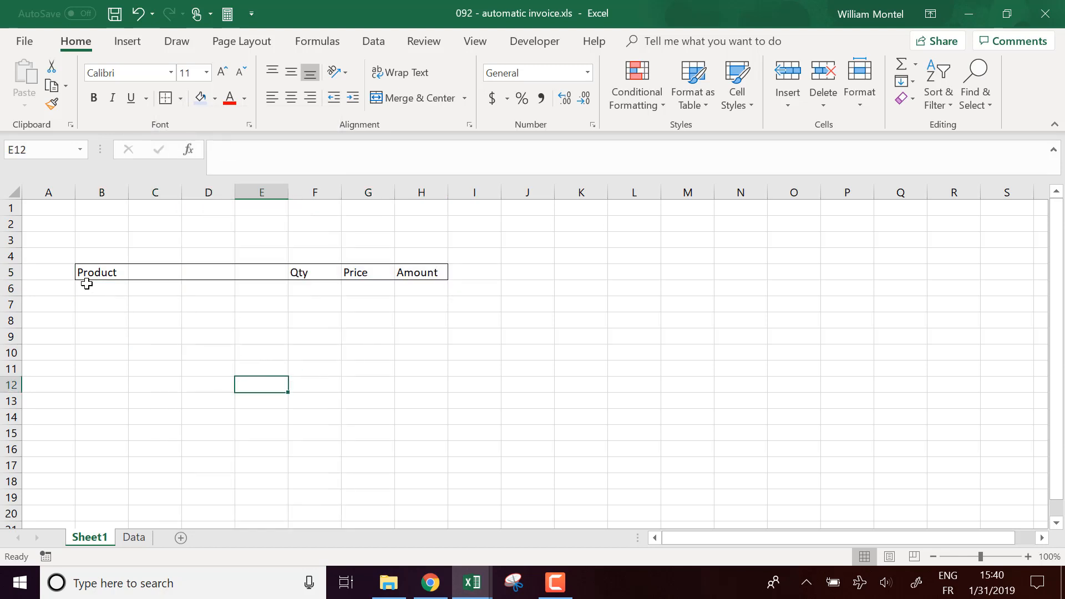
Apply outside borders to the invoice body in cells B6:H14 below the headers.
left_click_drag(86, 284, 426, 422)
left_click(165, 101)
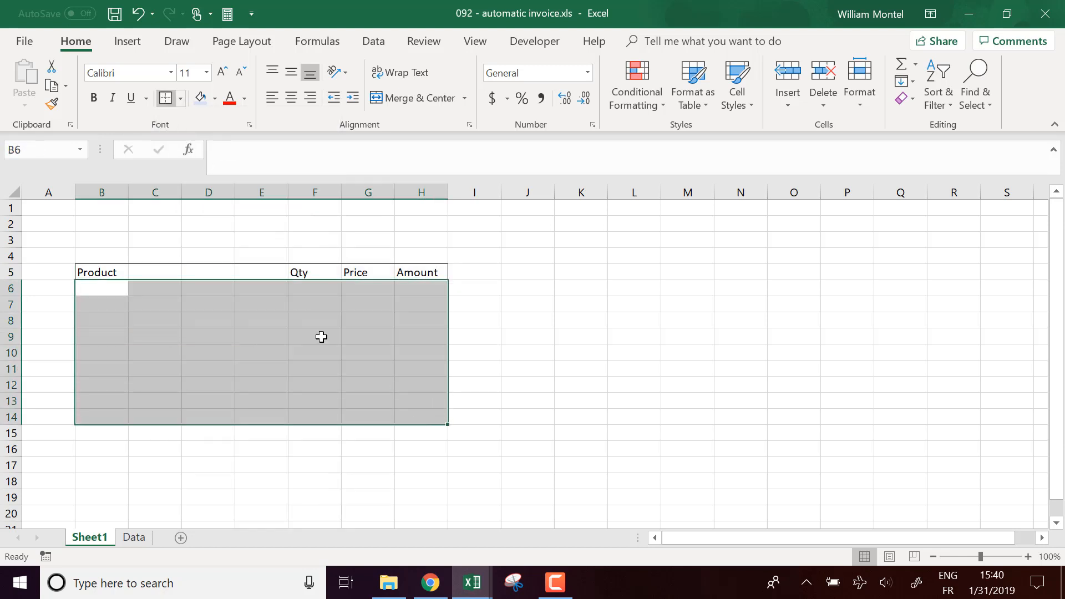
left_click(414, 462)
Enter the label Total in cell G15 below the bordered invoice body.
left_click(376, 437)
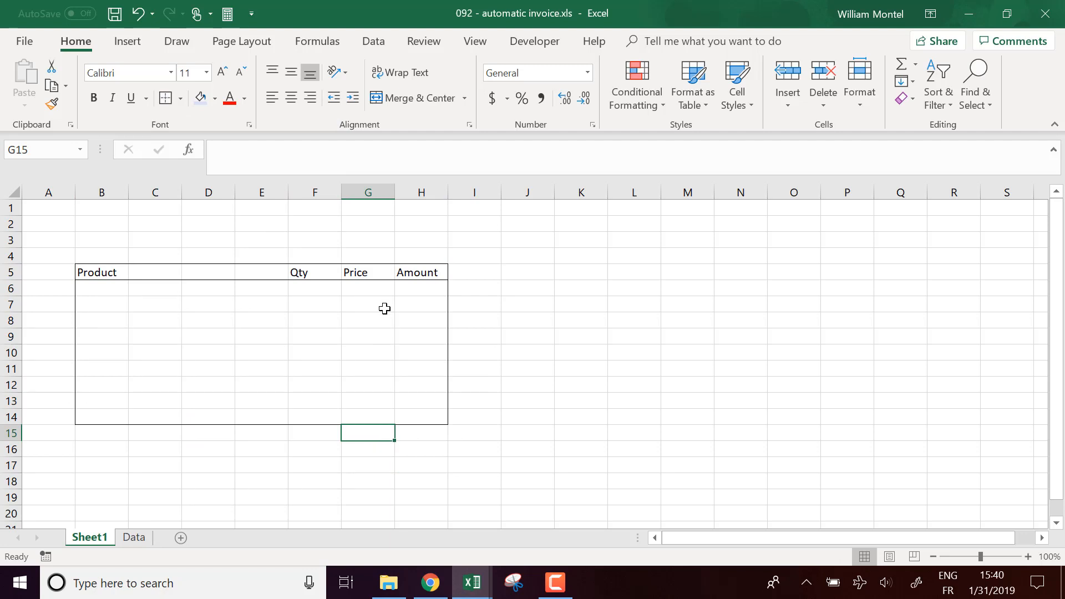
type("Total")
key("Return")
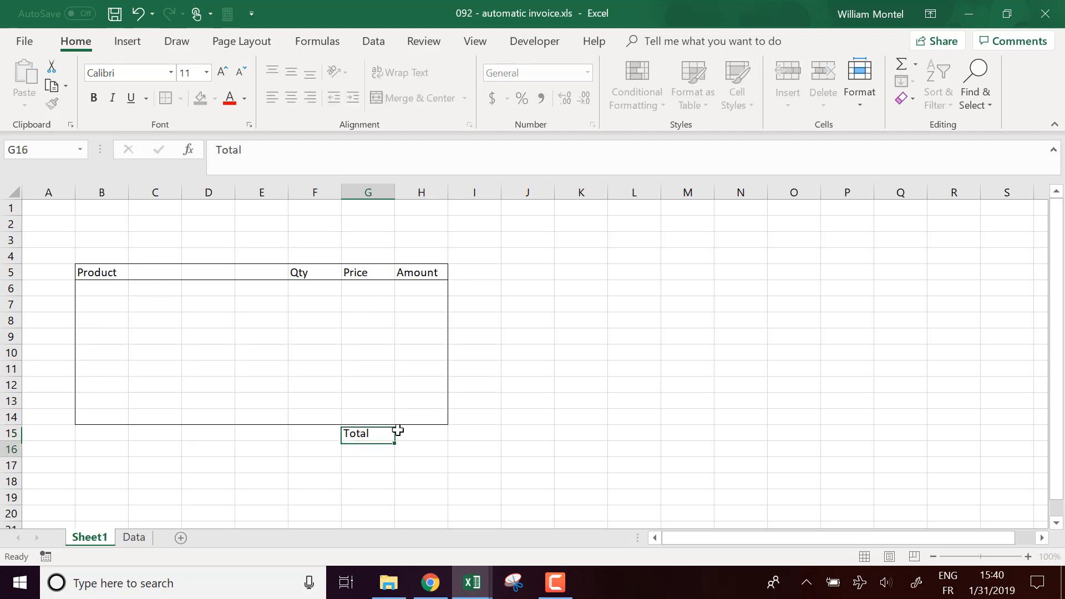
key("Up")
key("Right")
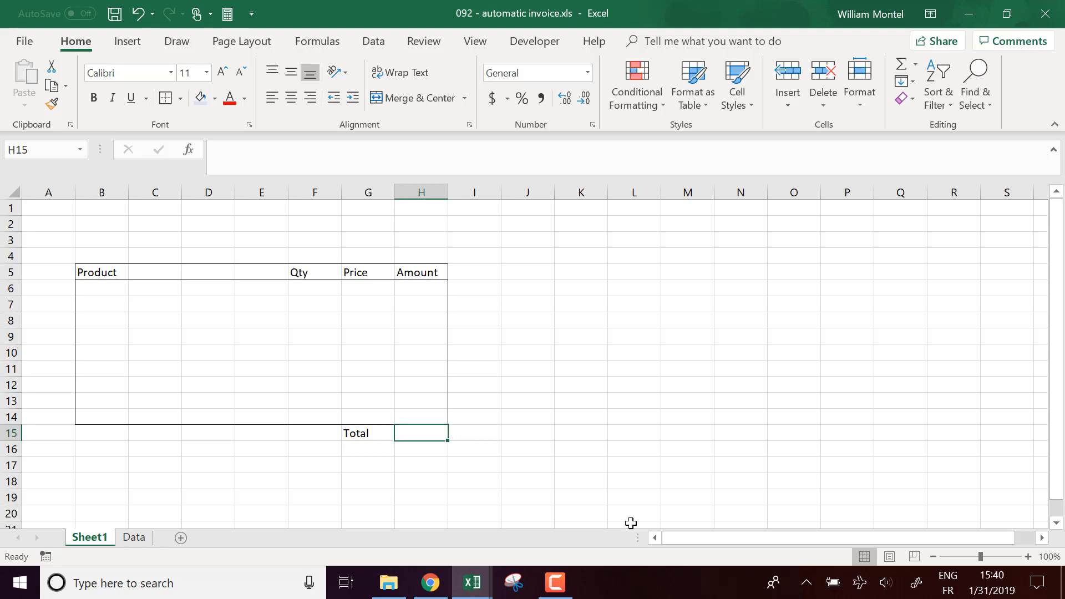
left_click(435, 448)
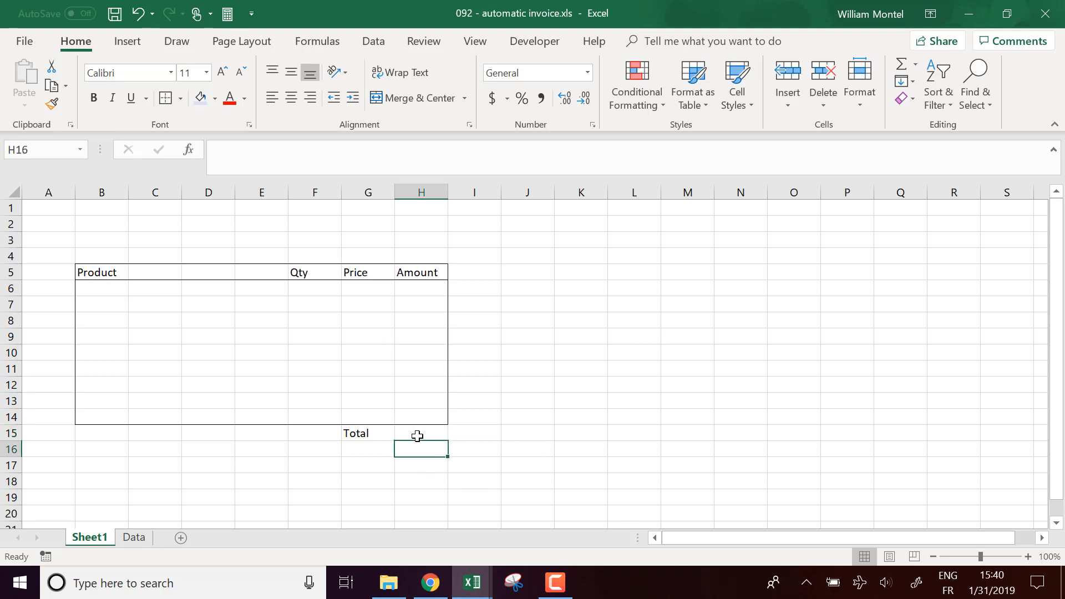
left_click(311, 293)
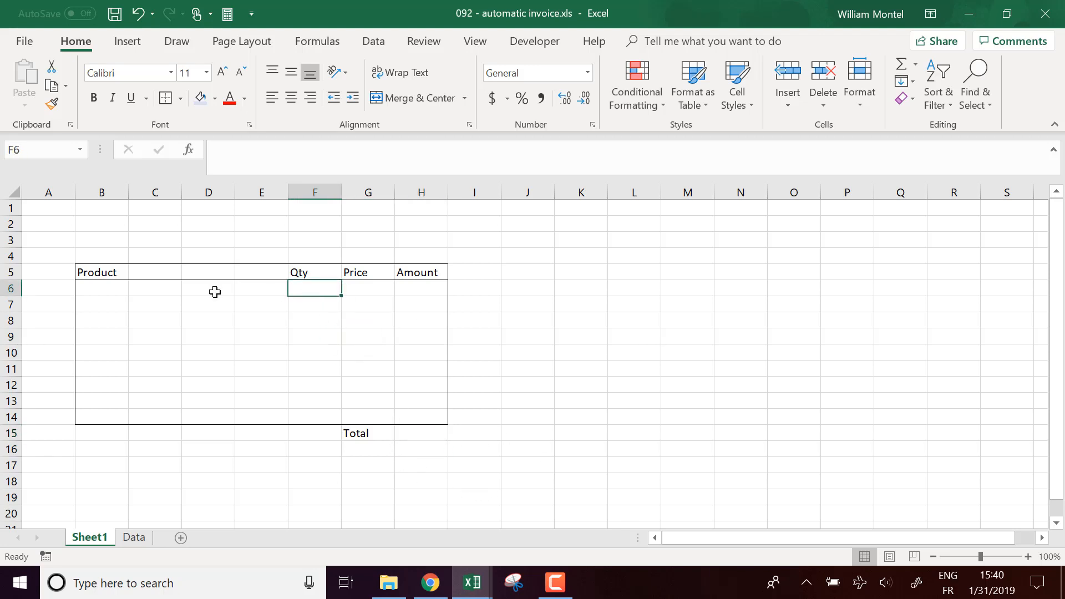
left_click_drag(106, 300, 105, 293)
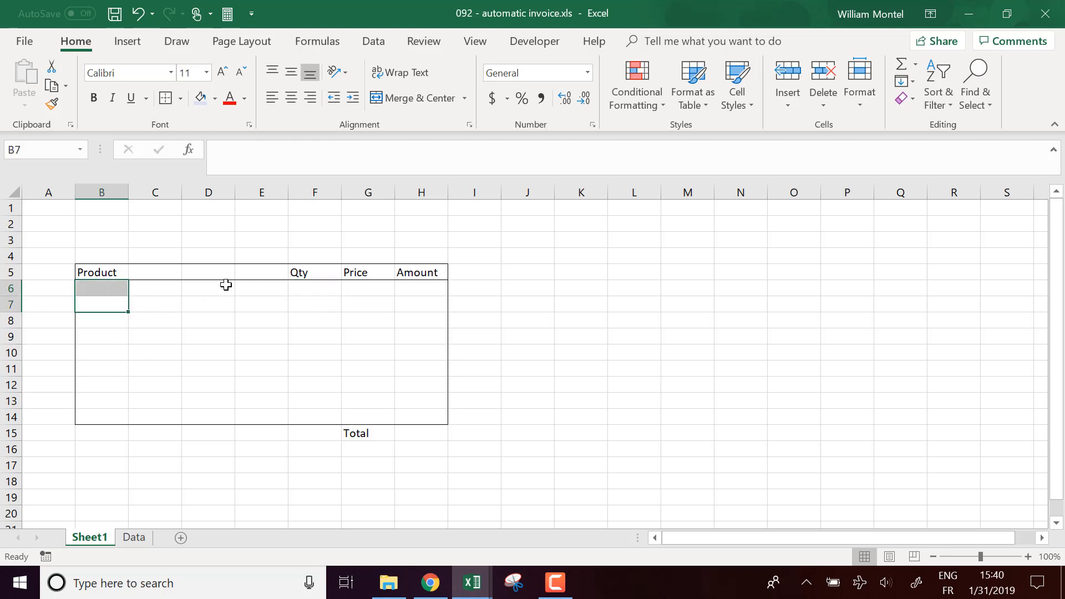
Enter the header Reference in cell E5 and fit column E's width to its content.
left_click(258, 275)
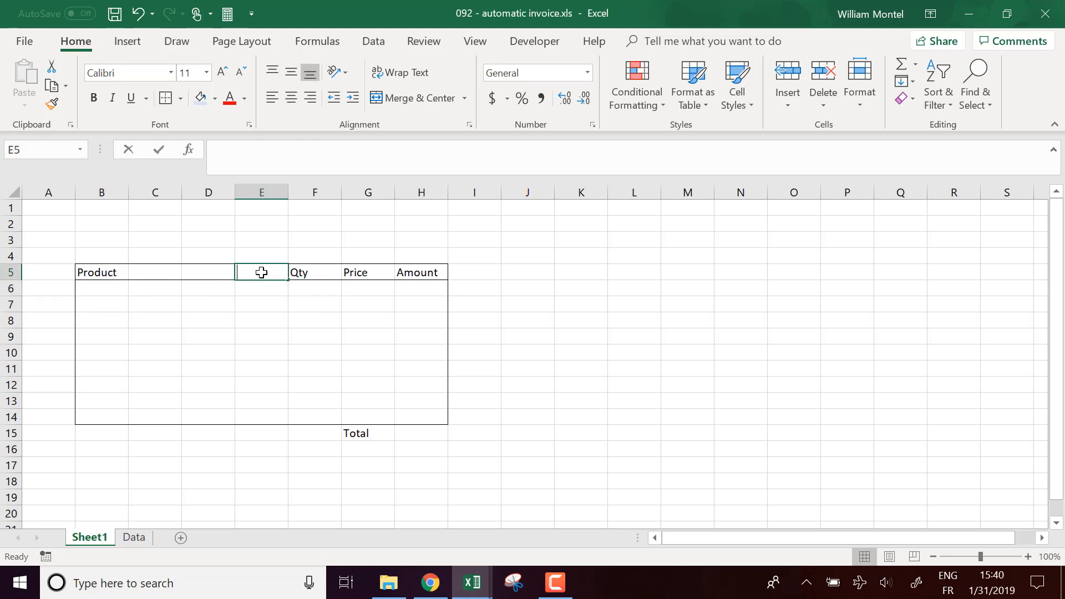
type("Refer")
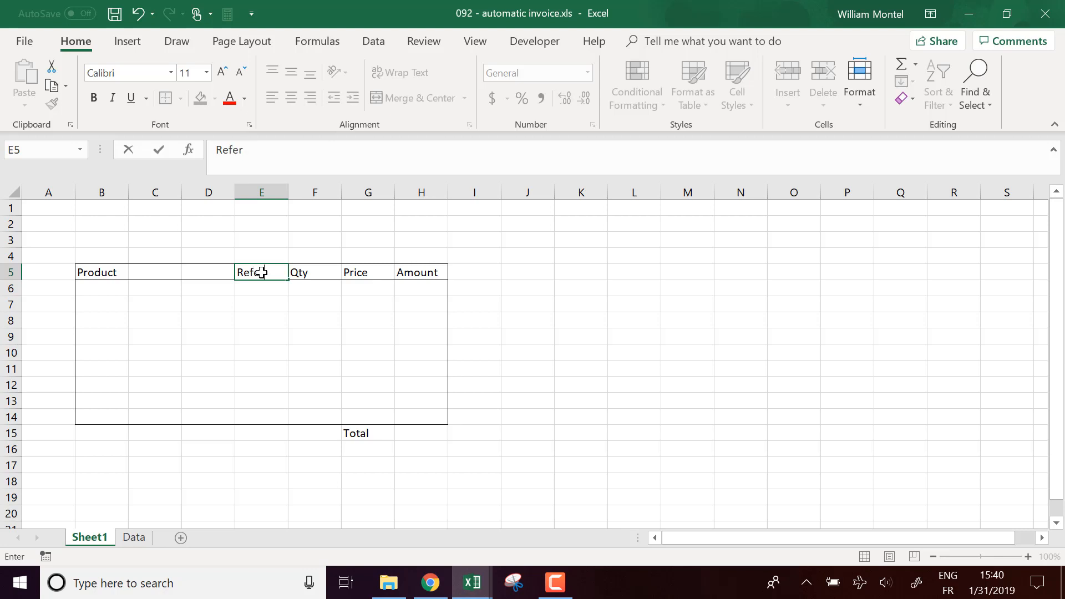
type("ence")
key("Return")
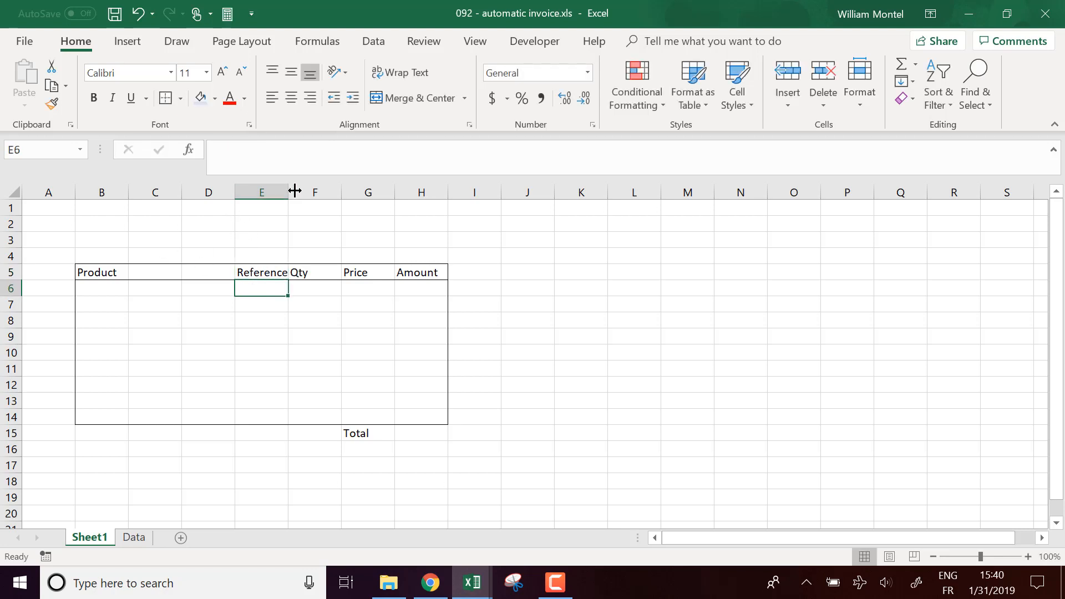
double_click(294, 191)
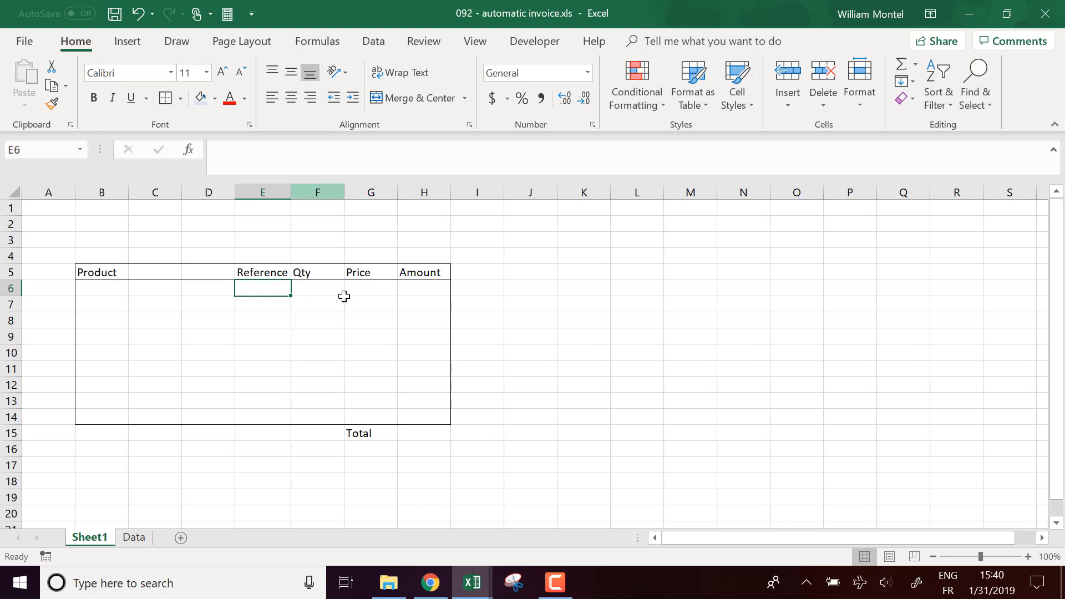
left_click(295, 341)
left_click(280, 290)
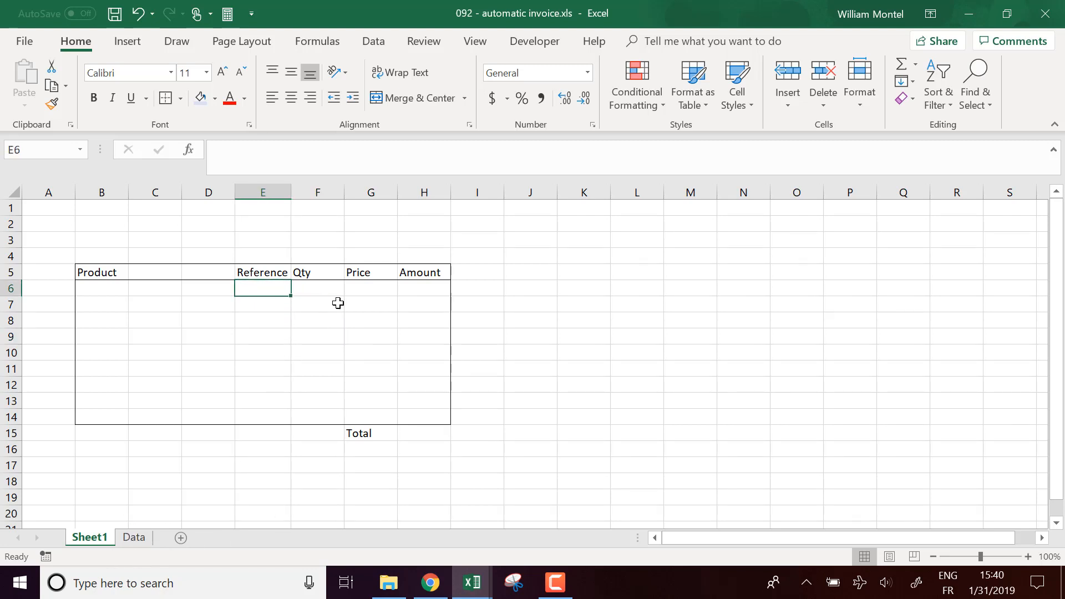
left_click(331, 290)
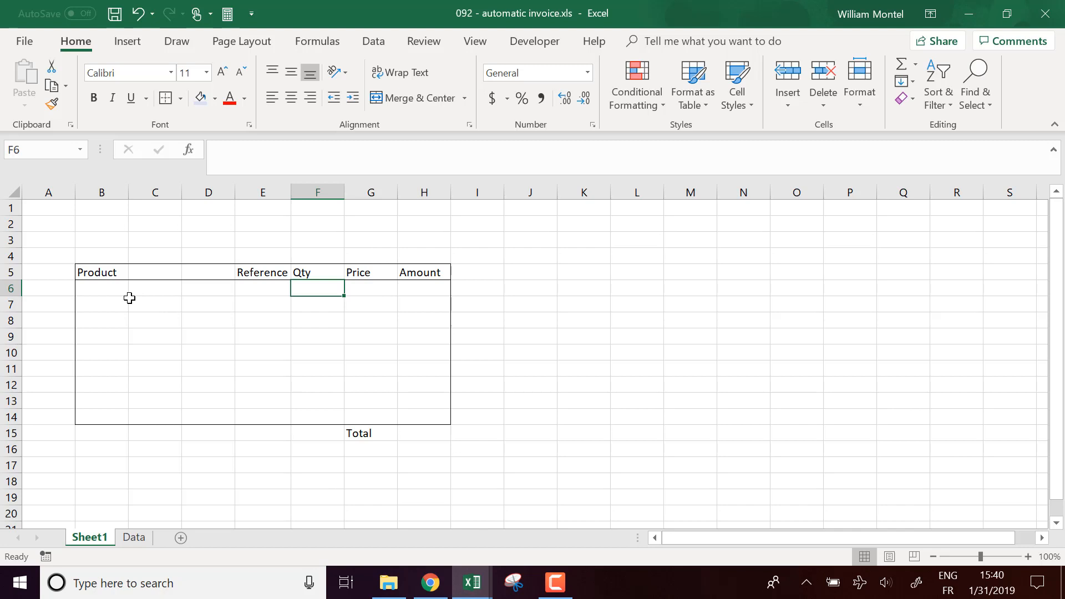
left_click(373, 290)
left_click(424, 284)
left_click(112, 287)
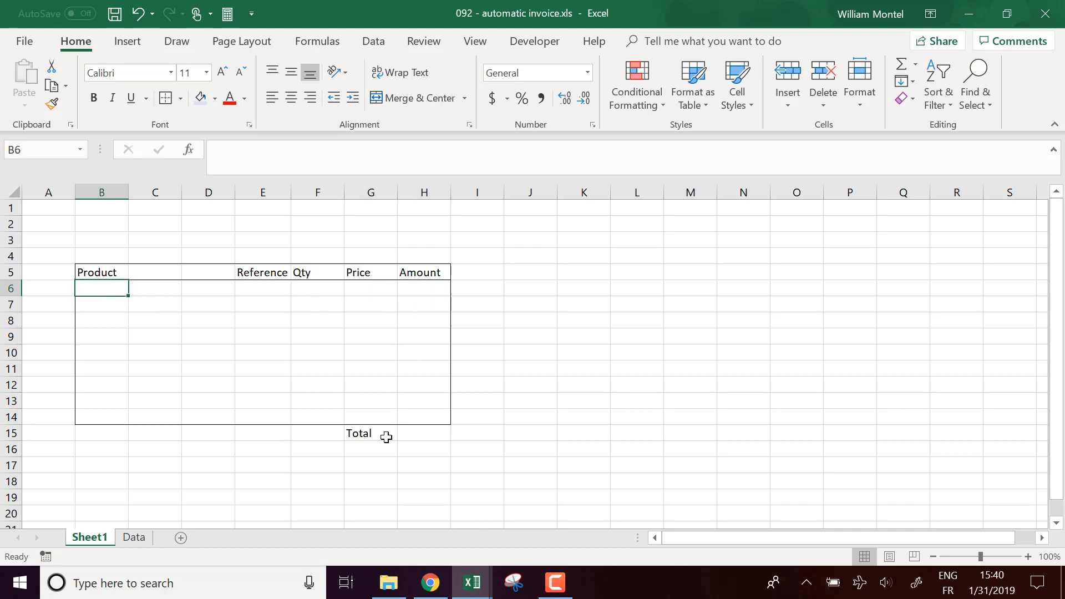
Enter the header Reference in cell A1 of the Data sheet and fit column A's width to its content.
left_click(134, 537)
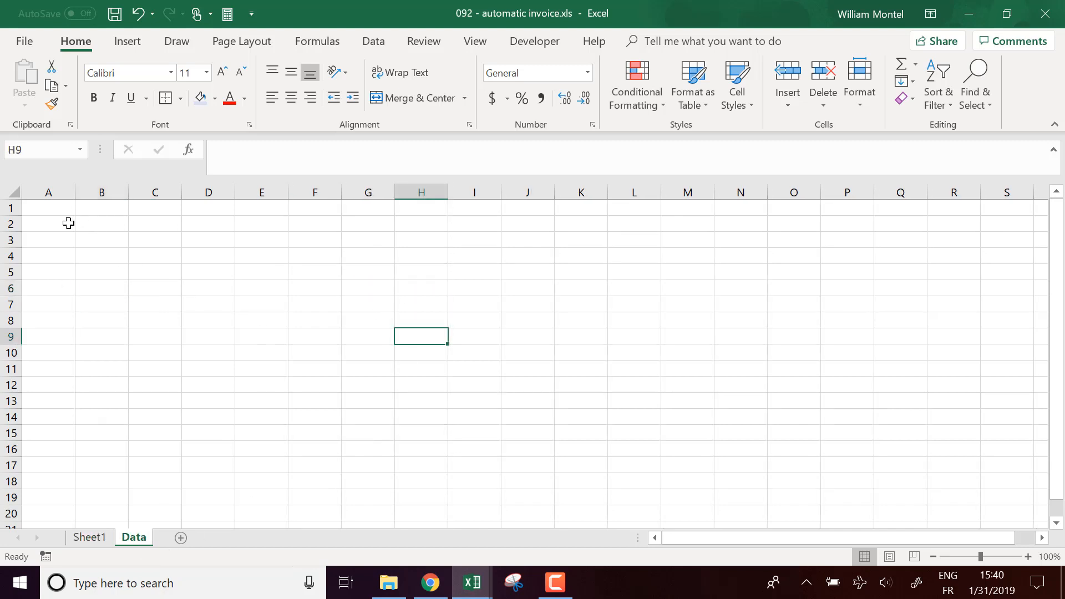
left_click(59, 210)
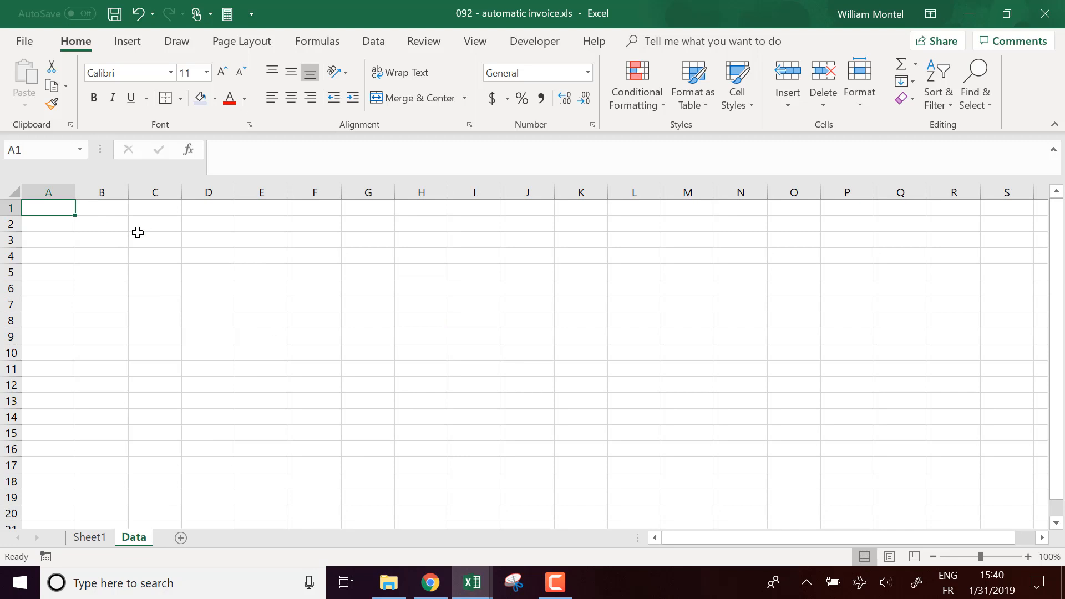
type("Reference")
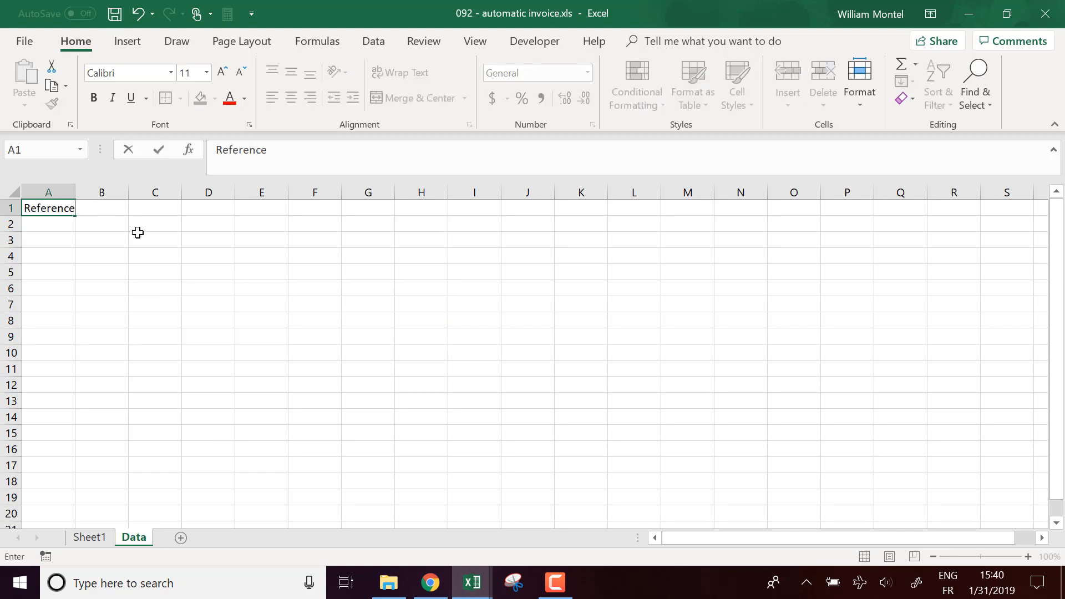
left_click(80, 192)
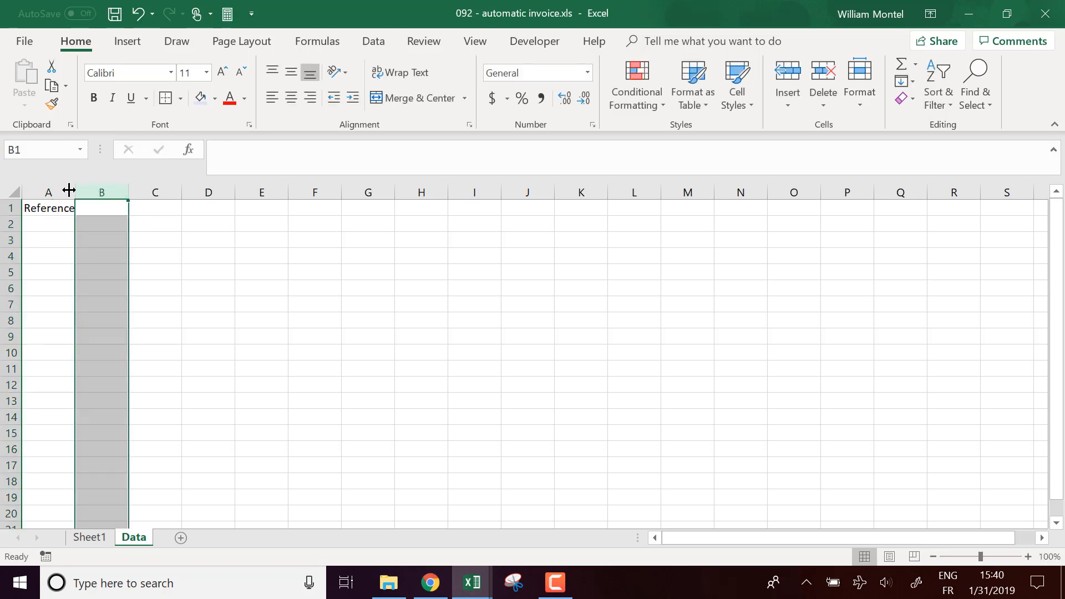
double_click(76, 190)
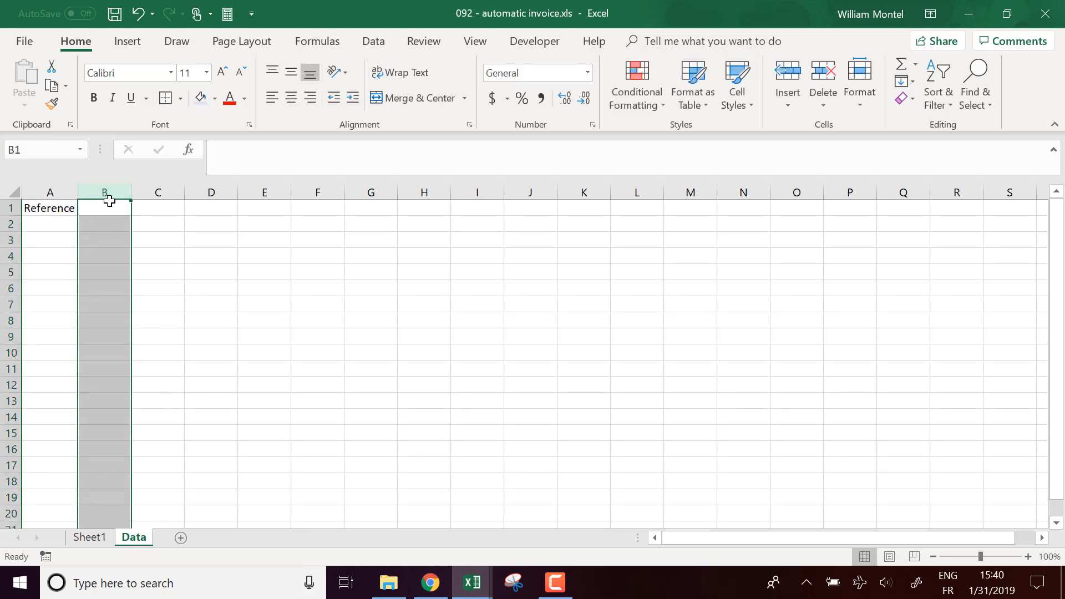
Enter the header Product in cell B1 of the Data sheet.
left_click(108, 203)
type("Product")
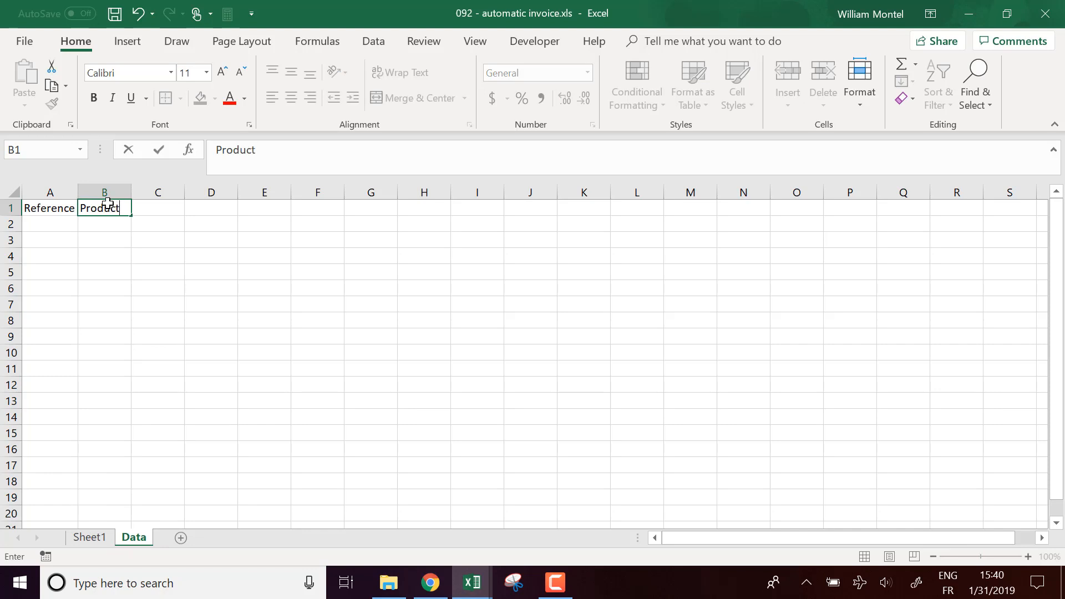
key("Return")
List the references A, B, C and D in cells A2:A5 under the Reference header.
left_click(53, 228)
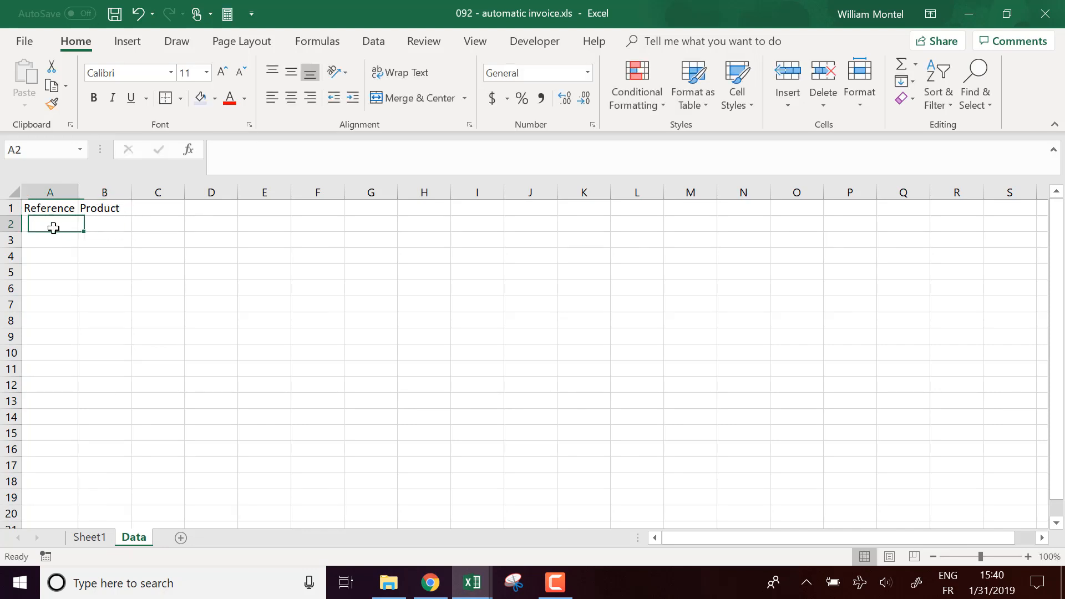
type("A")
key("Return")
type("B")
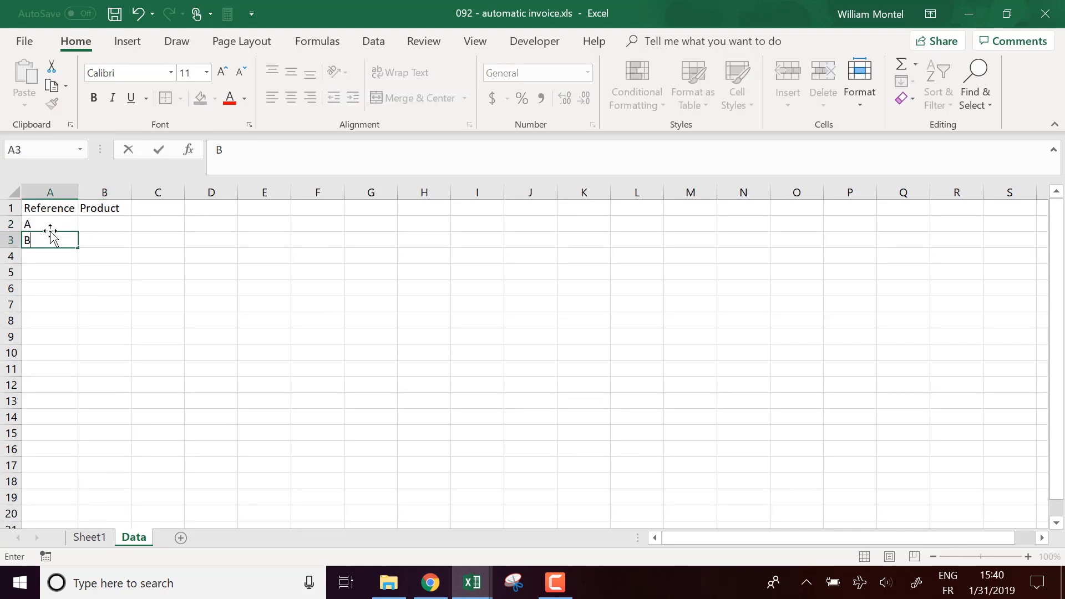
key("Return")
type("C")
key("Return")
type("D")
key("ctrl+Return")
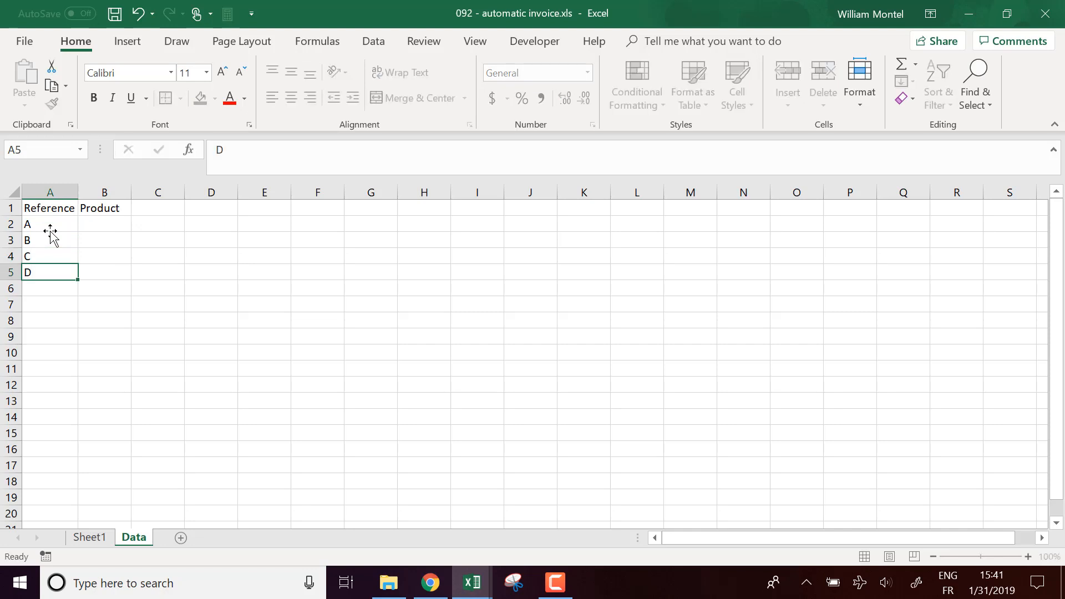
Enter the product names Table, Chair, Desk and Stool in cells B2:B5 beside their references.
left_click(100, 227)
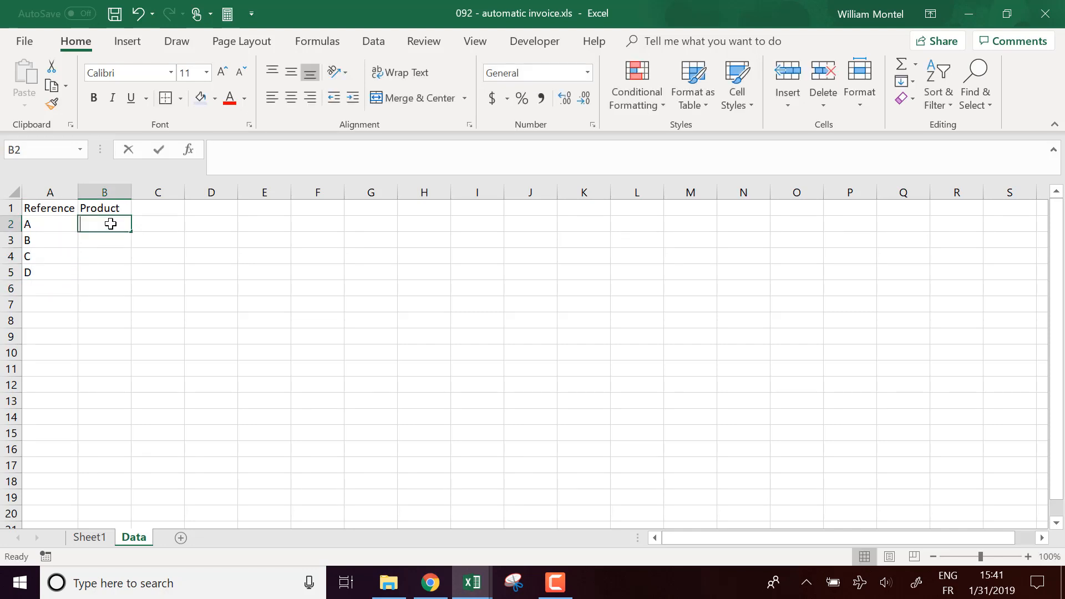
type("Table")
key("Return")
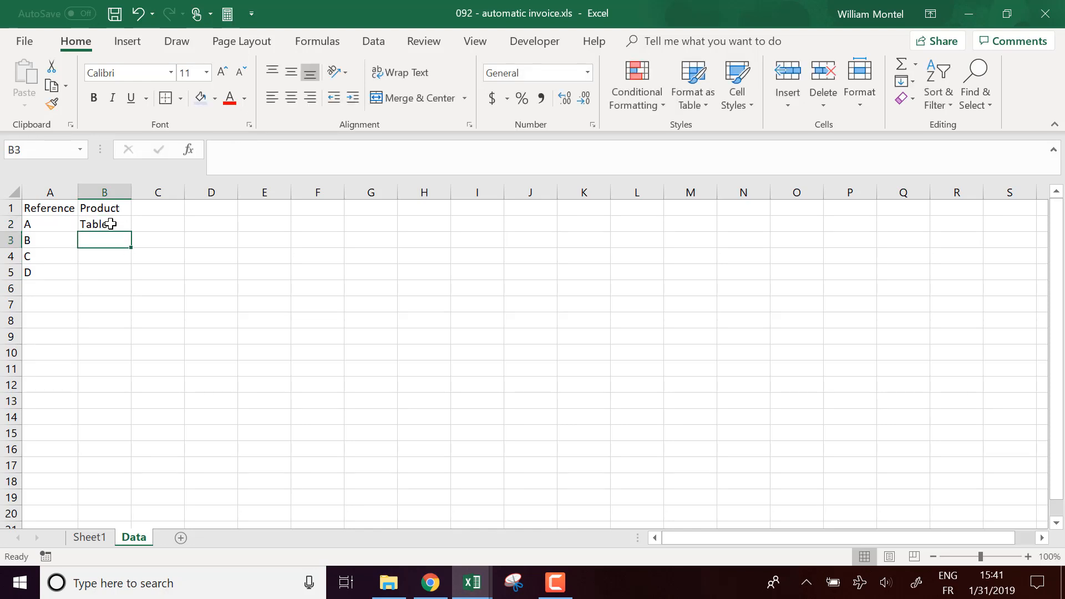
type("Chair")
key("Return")
type("Desk")
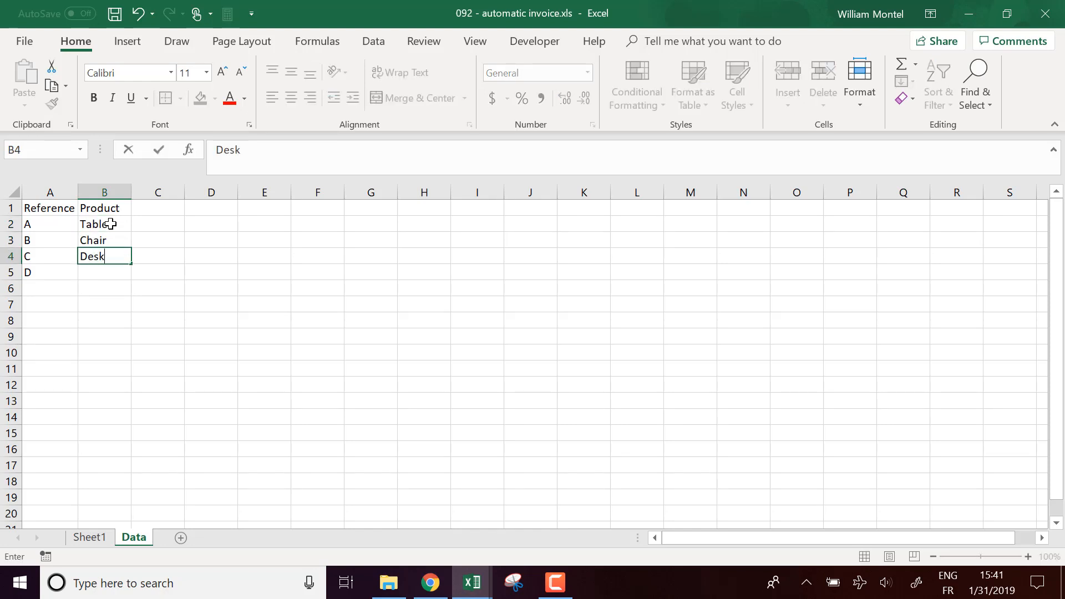
key("Return")
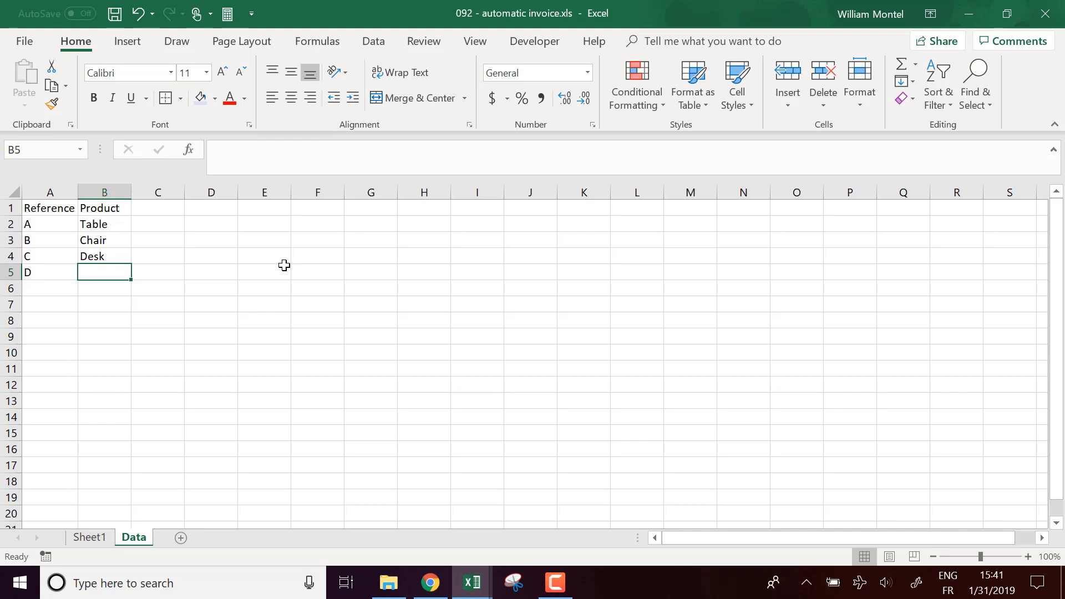
type("St")
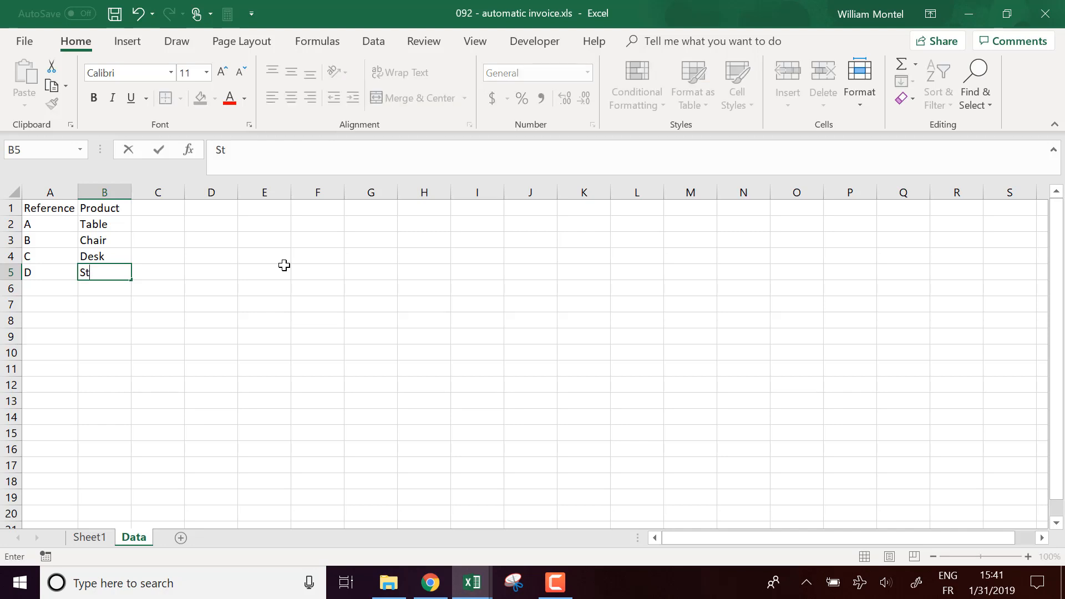
type("ool")
key("Return")
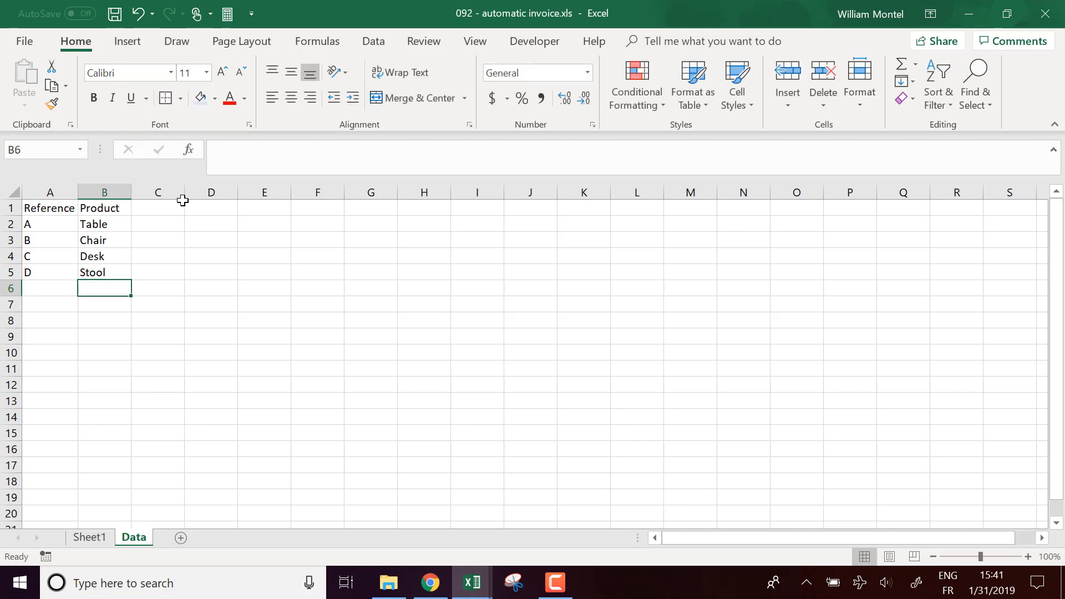
left_click(91, 538)
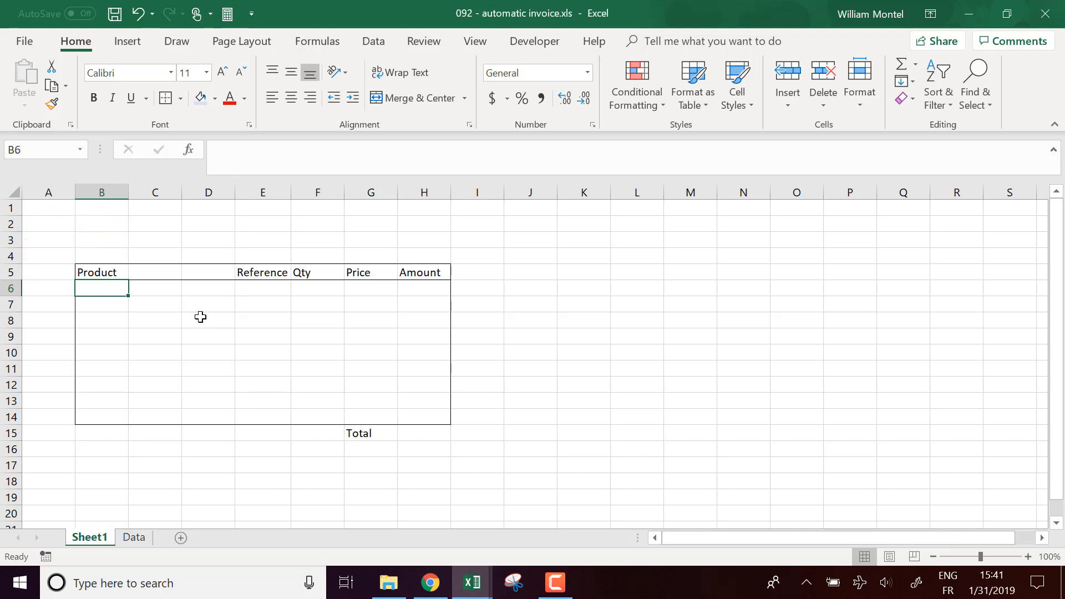
left_click(161, 339)
left_click(273, 290)
left_click(317, 290)
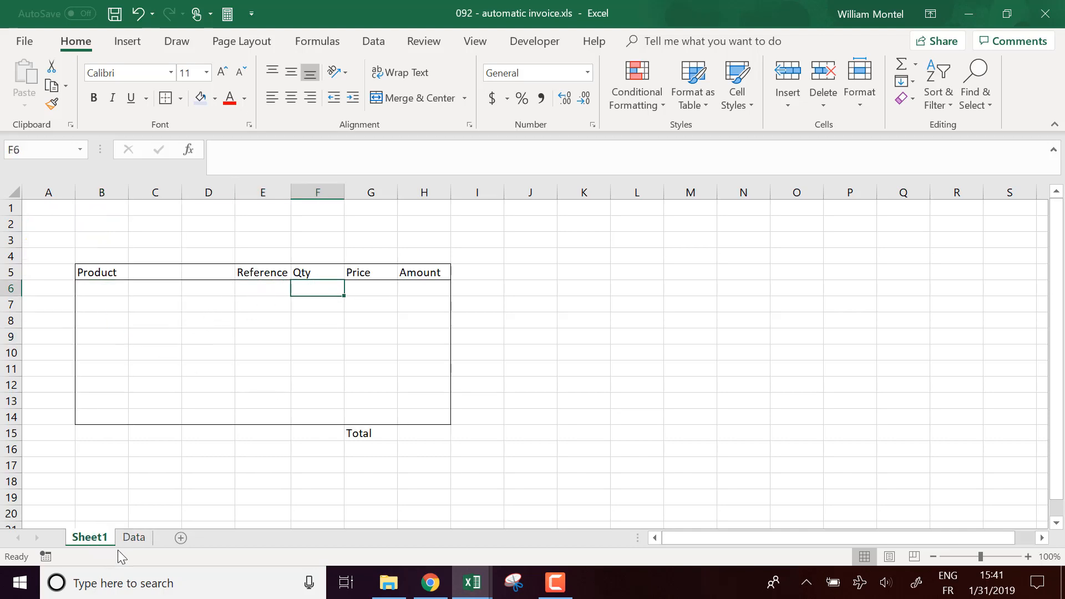
Add the header Price in cell C1 of the Data sheet.
left_click(134, 538)
left_click(169, 220)
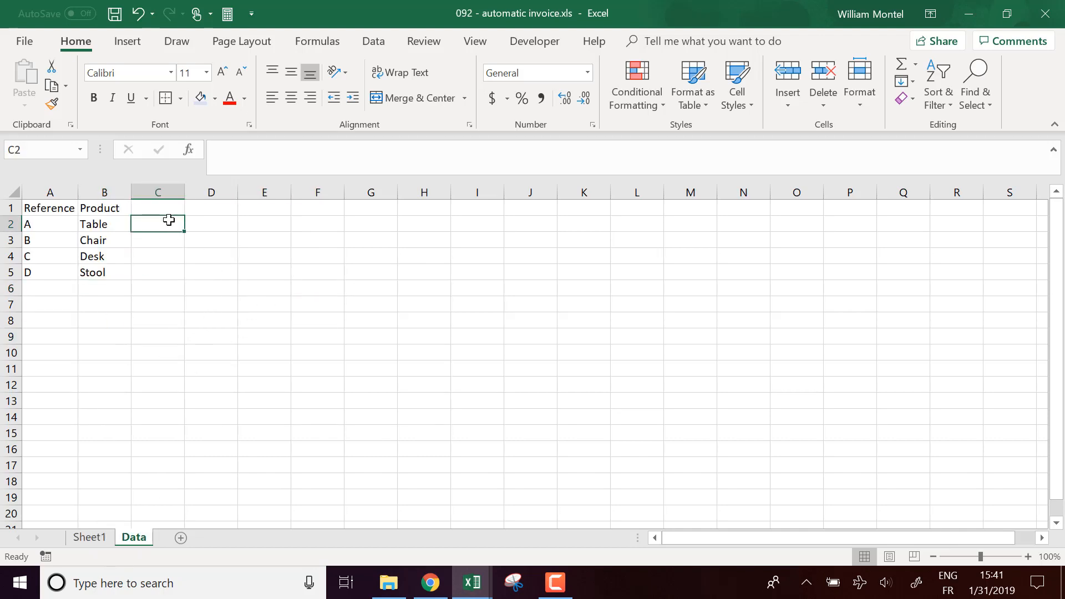
key("Up")
type("Price")
key("Return")
Enter the prices 40, 30, 79 and 12 in cells C2:C5 for Table, Chair, Desk and Stool.
type("40")
key("Return")
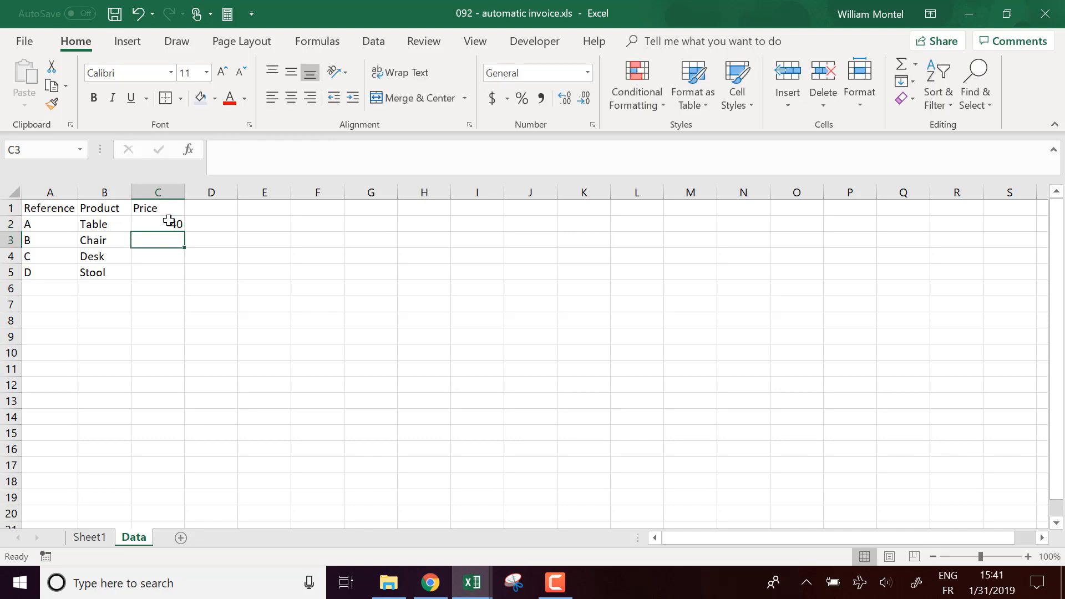
type("30")
key("Return")
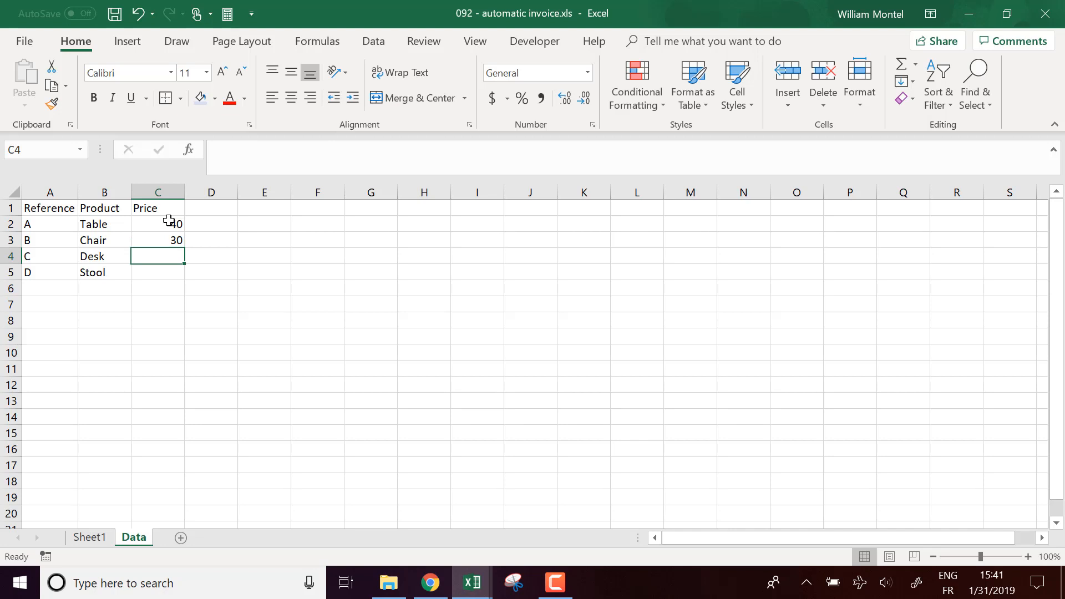
type("79")
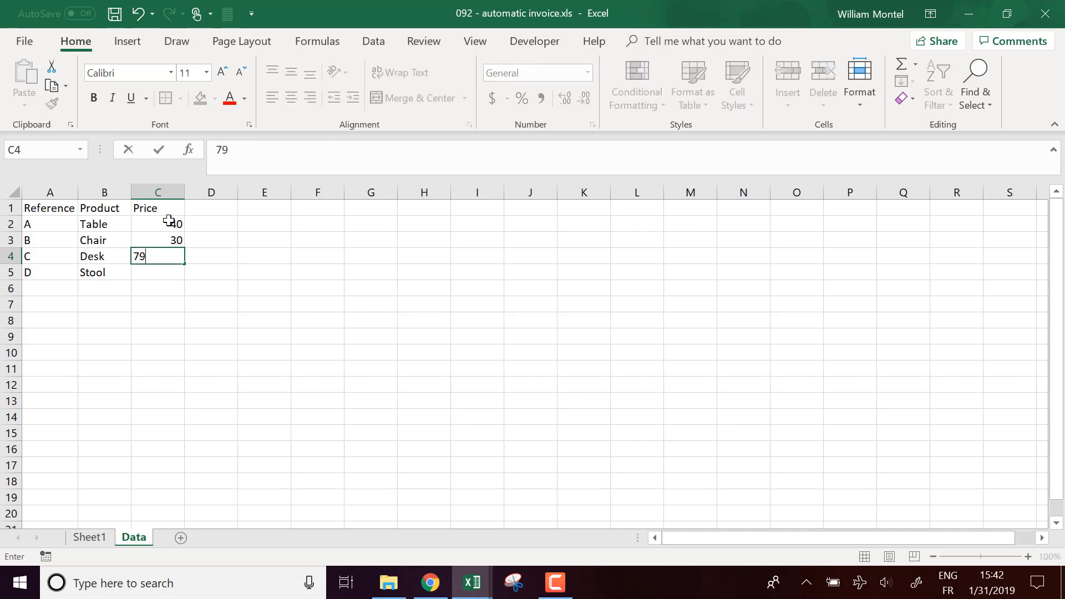
key("Return")
type("12")
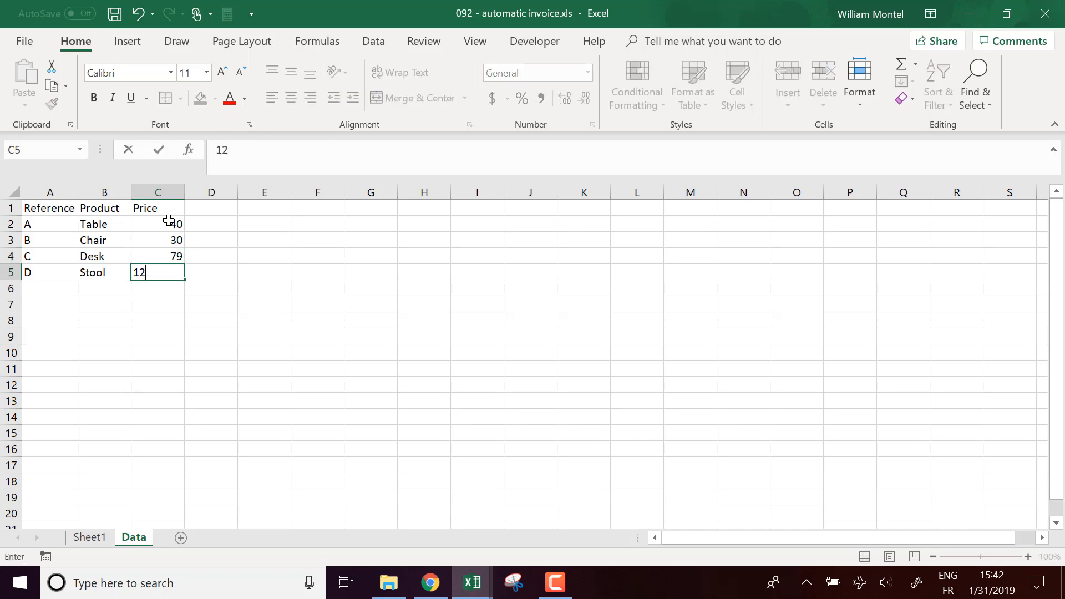
key("Return")
Apply a light blue fill to the header cells A1:C1 of the product list.
left_click_drag(47, 206, 147, 209)
left_click(201, 98)
left_click(189, 333)
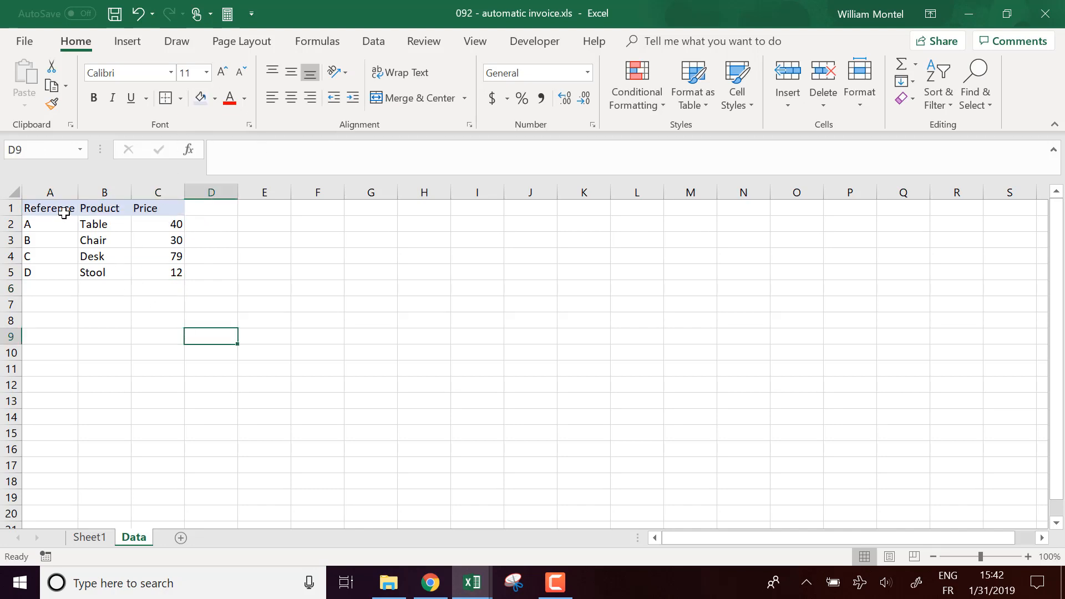
Center the contents of the whole product list in cells A1:C5 horizontally.
left_click_drag(65, 207, 175, 275)
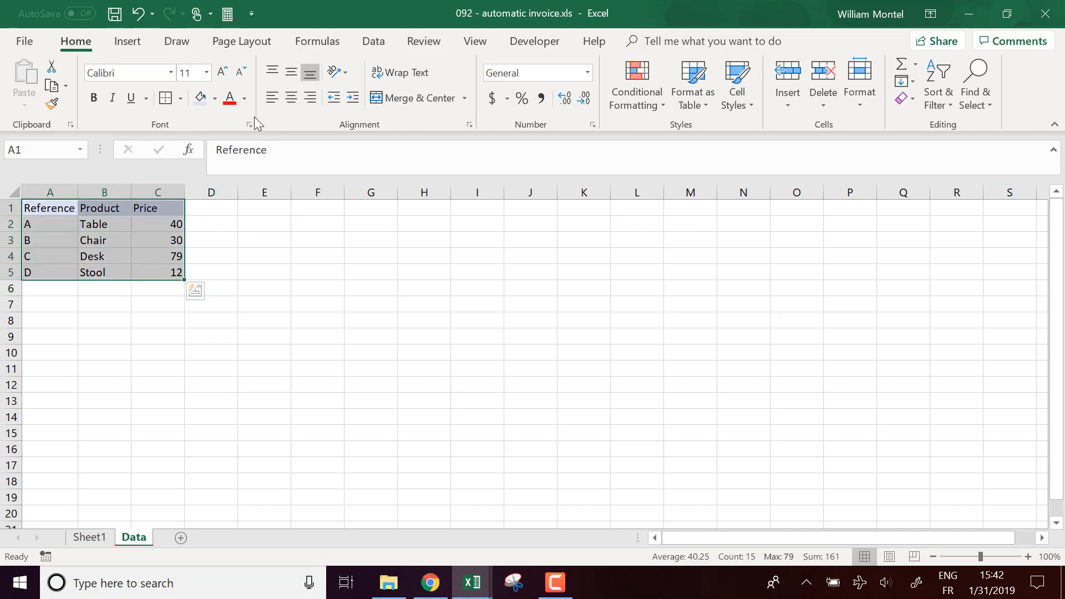
left_click(290, 98)
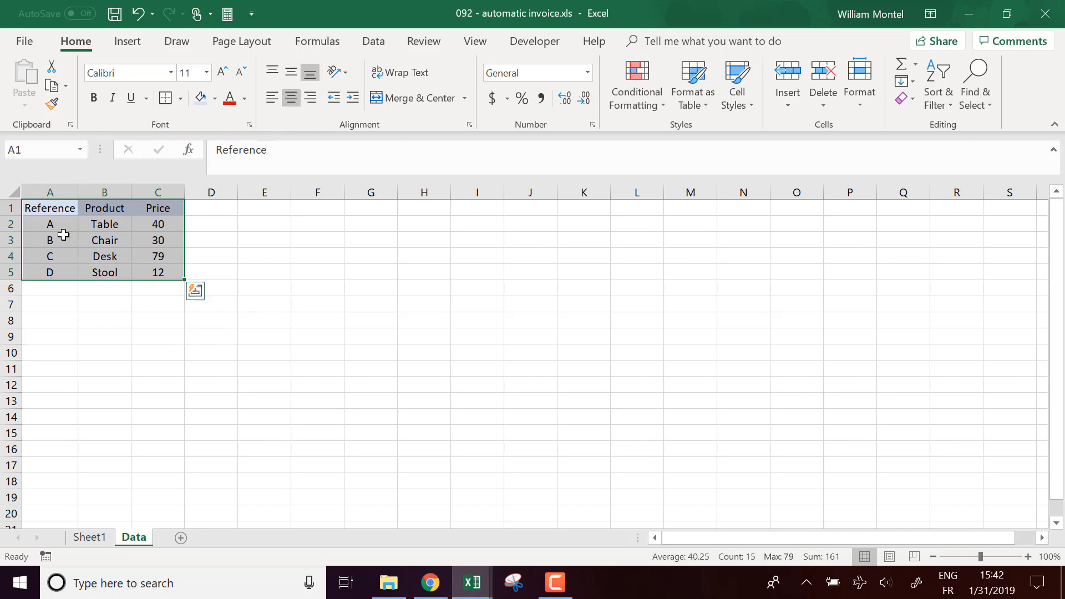
left_click_drag(90, 222, 108, 277)
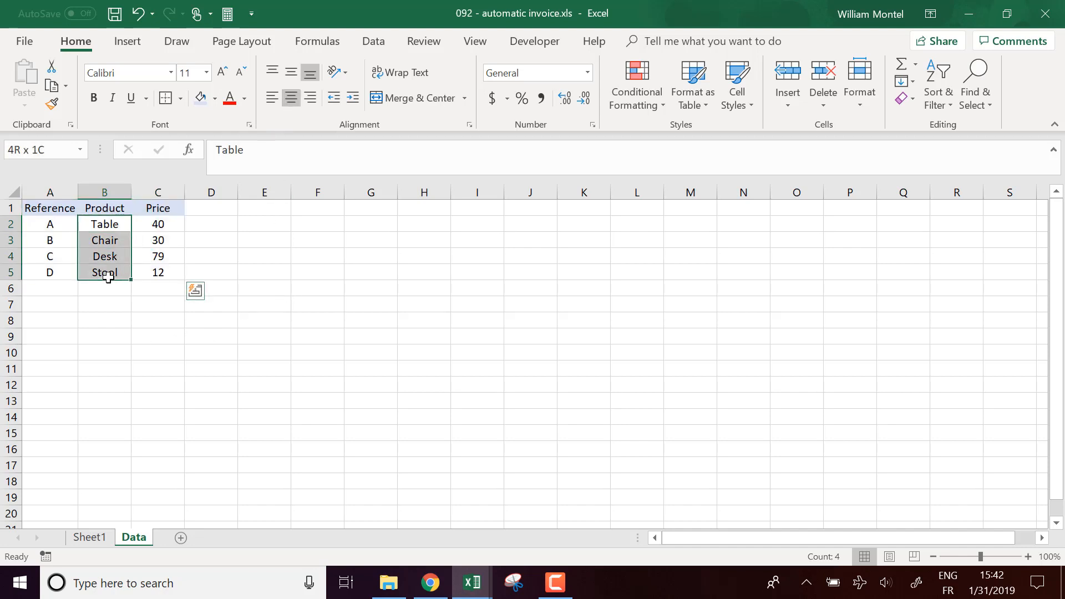
left_click(74, 303)
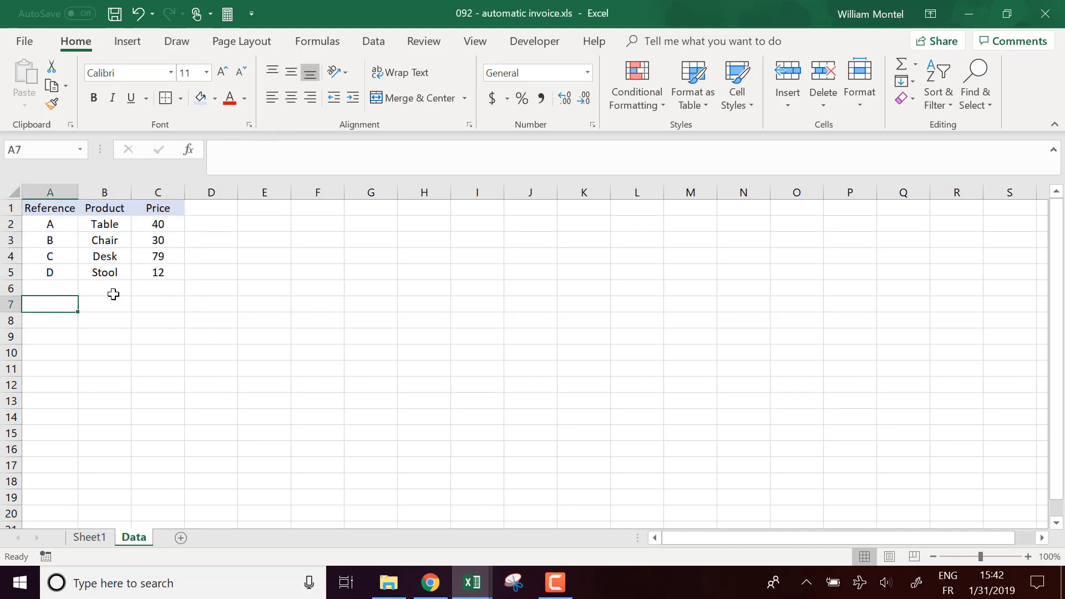
Rename the Sheet1 worksheet as Invoice.
left_click(92, 538)
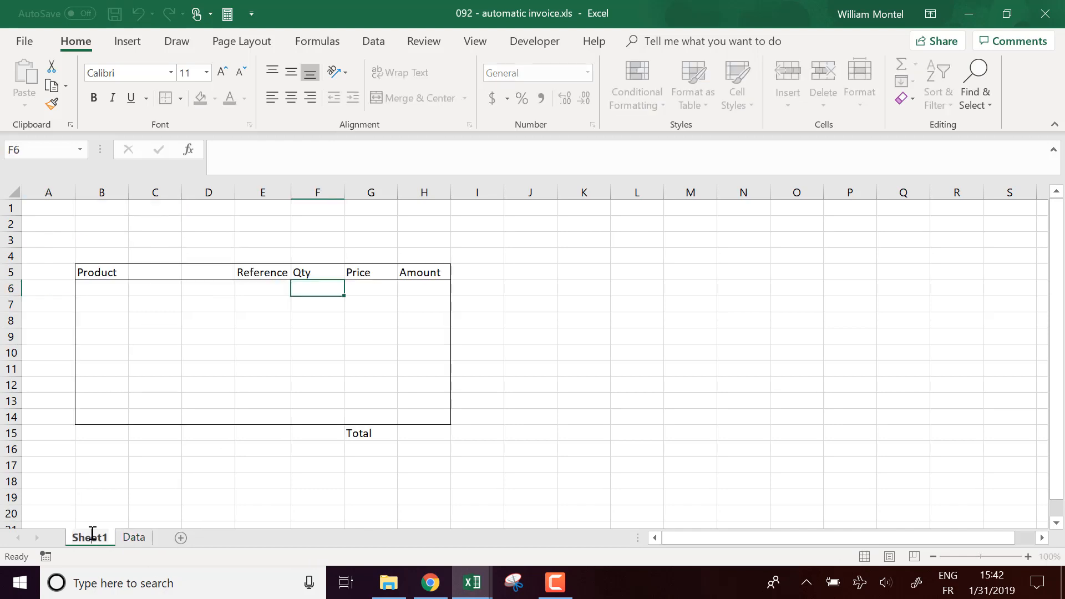
left_click(99, 525)
double_click(91, 539)
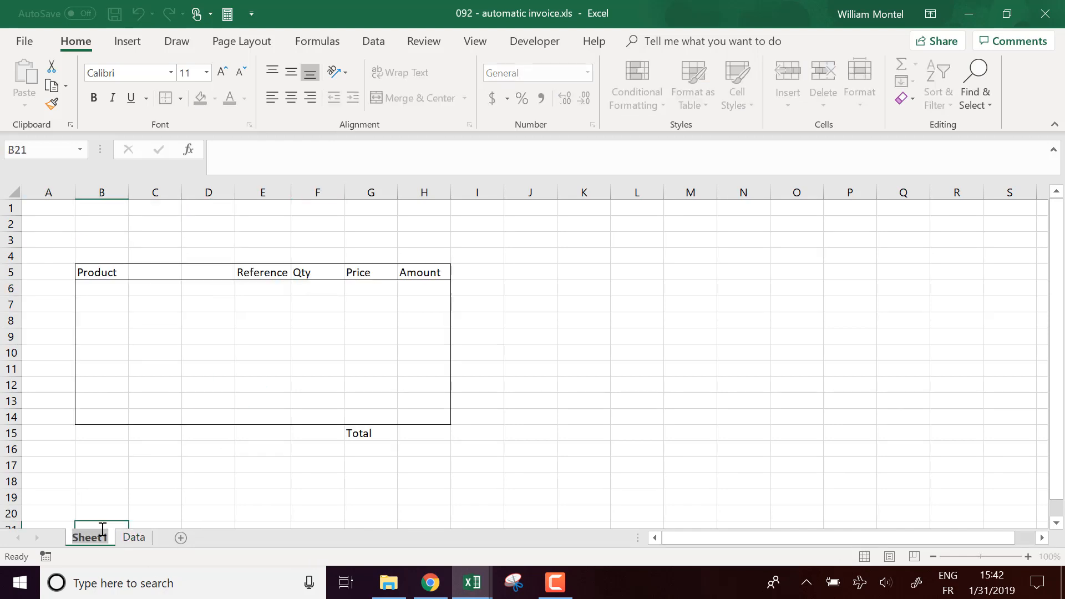
type("Invoice")
key("Return")
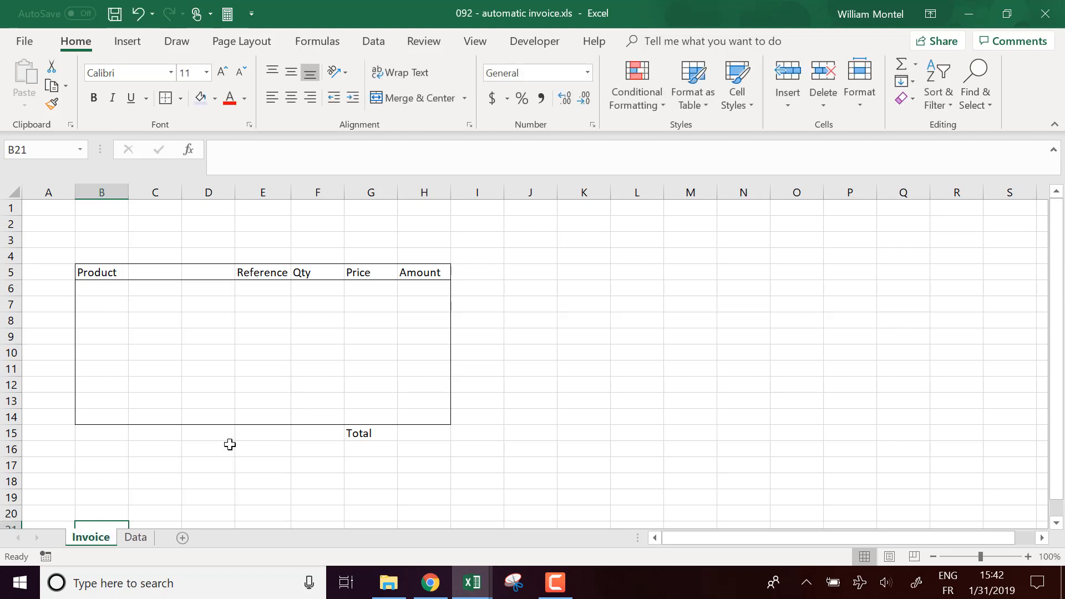
Center the invoice headers Reference, Qty, Price and Amount in cells E5:H5.
left_click(372, 354)
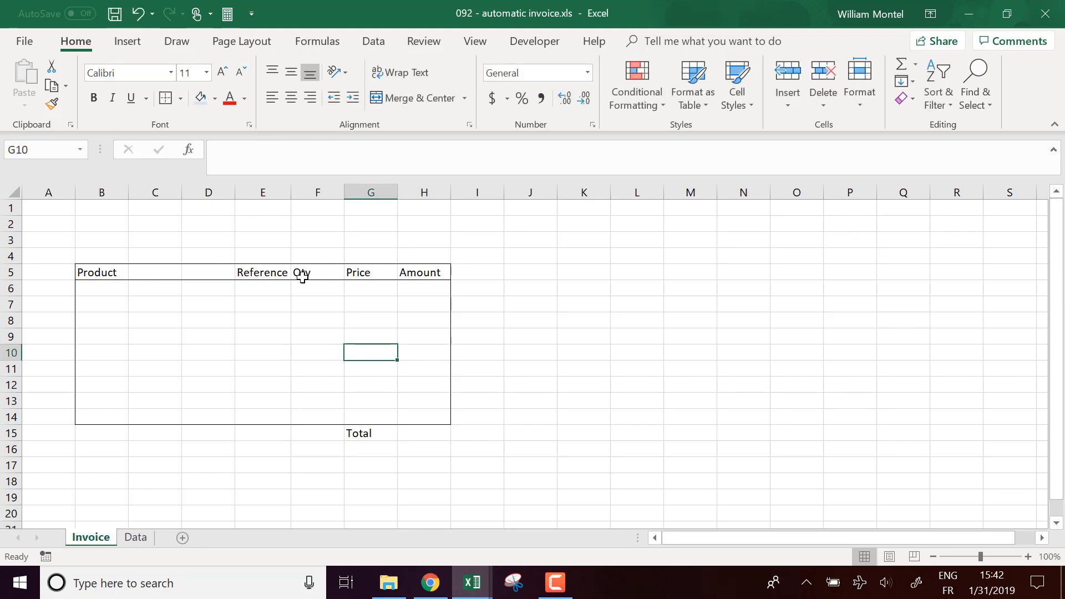
left_click(267, 272)
left_click_drag(353, 269, 421, 272)
left_click(289, 98)
left_click(281, 290)
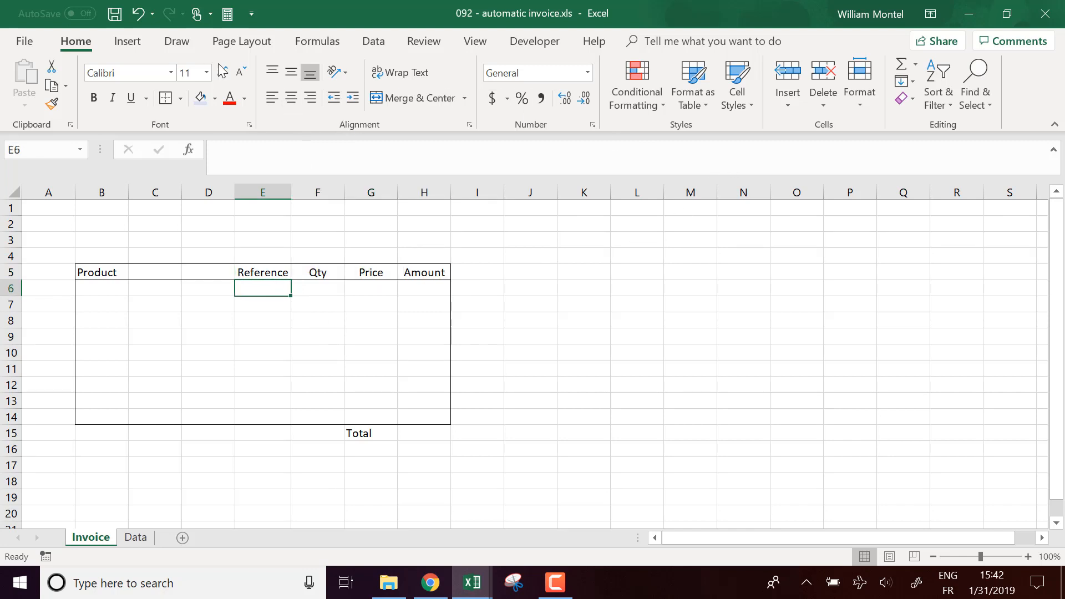
Restrict the Reference cells E6:E14 with a List data validation whose source is =Data!$A:$A.
left_click_drag(278, 413, 273, 292)
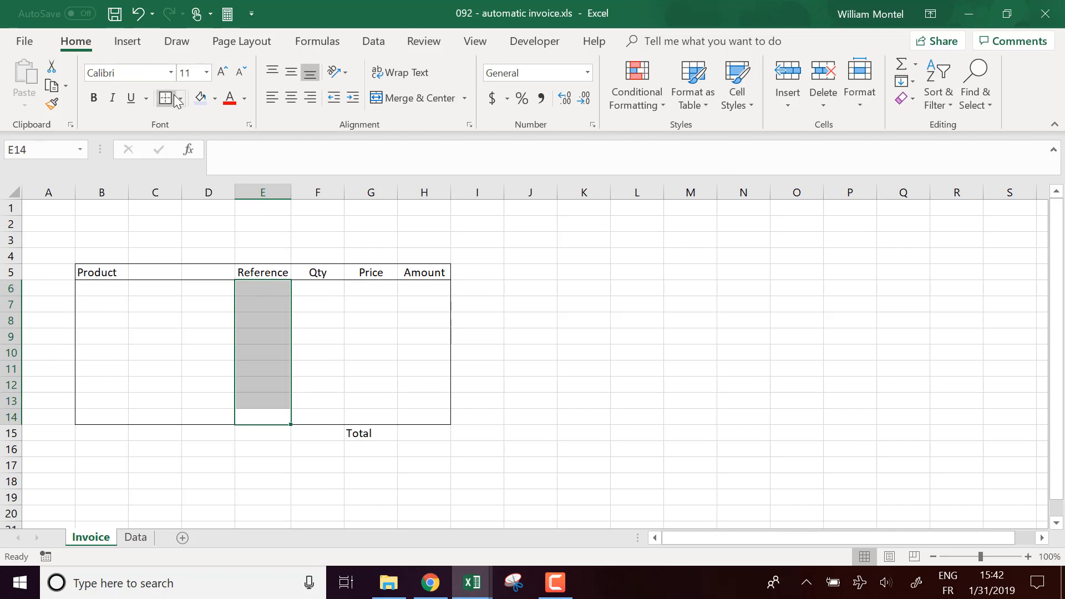
left_click(370, 47)
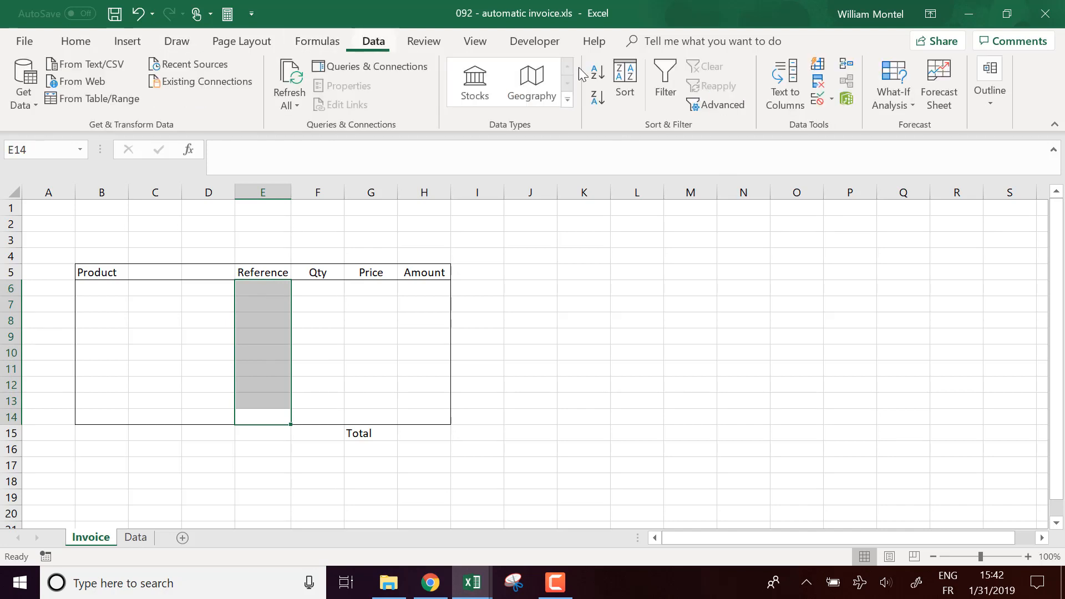
left_click(833, 99)
left_click(838, 119)
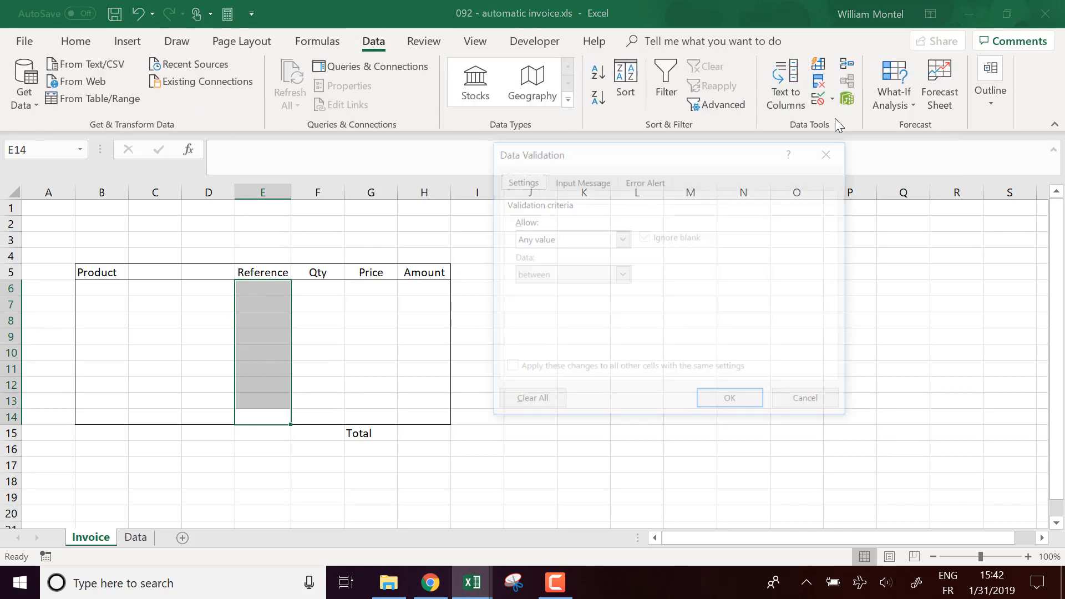
left_click(622, 239)
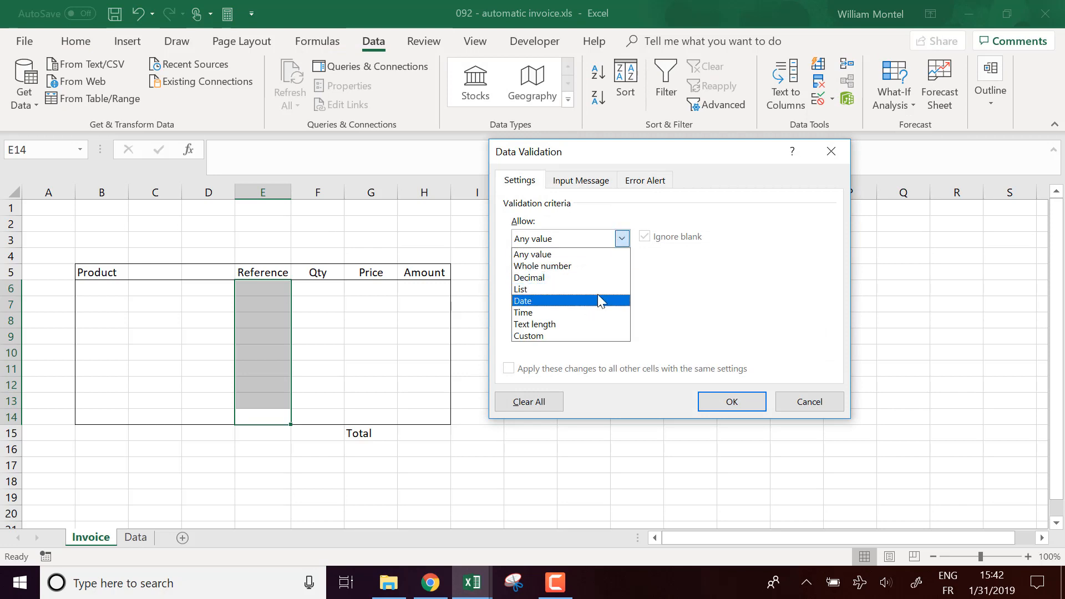
left_click(597, 291)
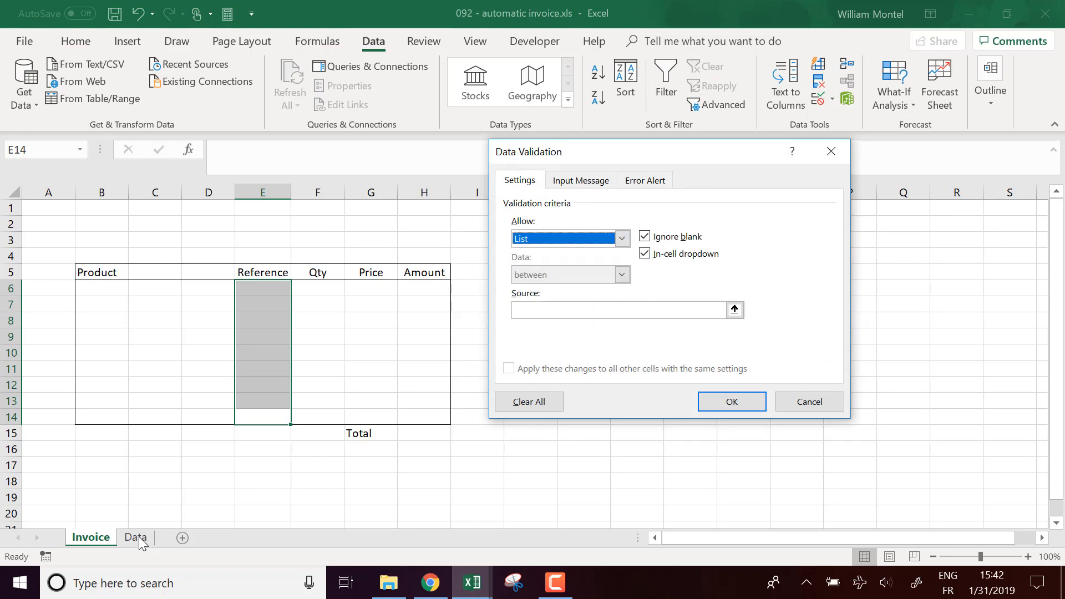
left_click(568, 310)
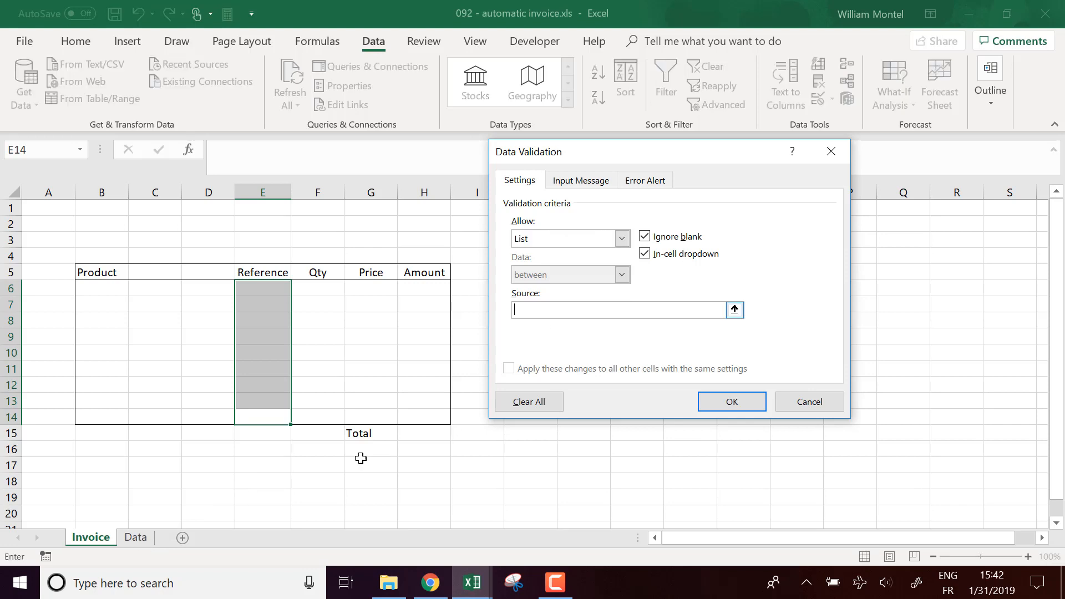
left_click(140, 543)
left_click(59, 192)
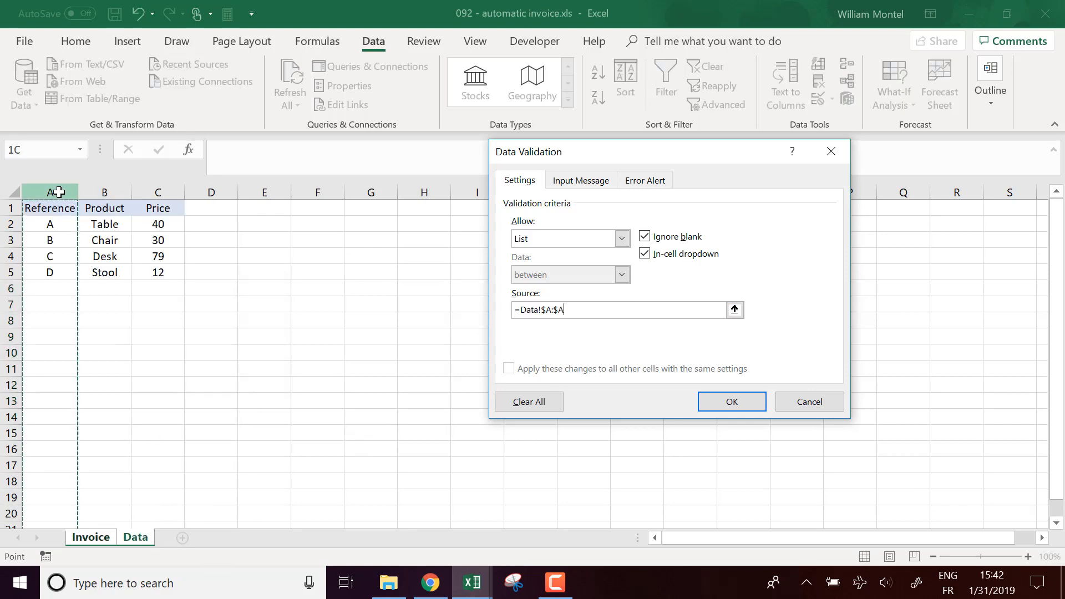
left_click(738, 405)
Choose reference C from the dropdown list in cell E7.
left_click(283, 305)
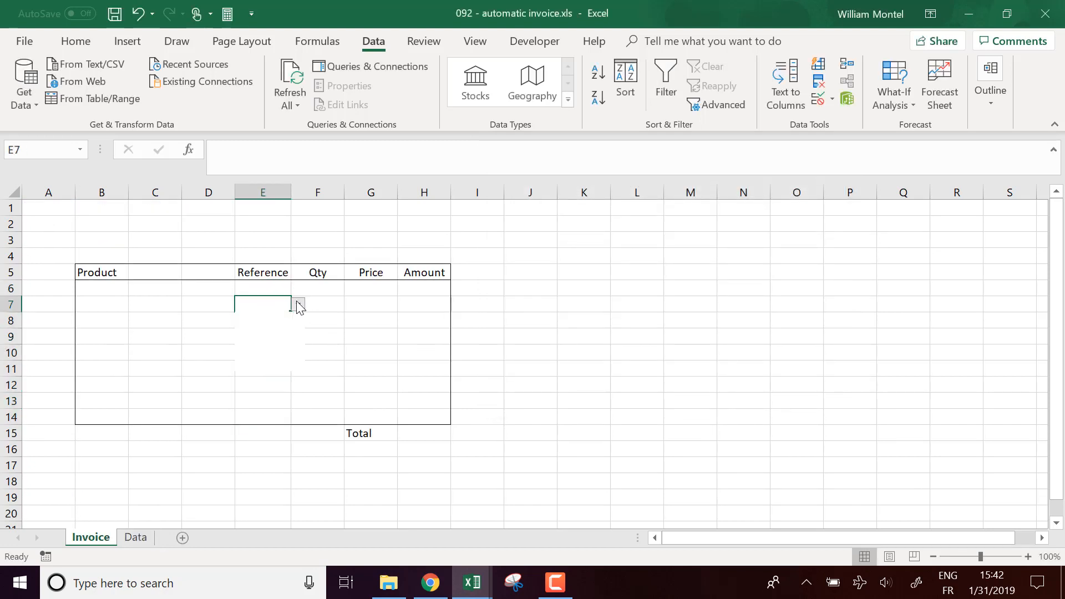
left_click(298, 304)
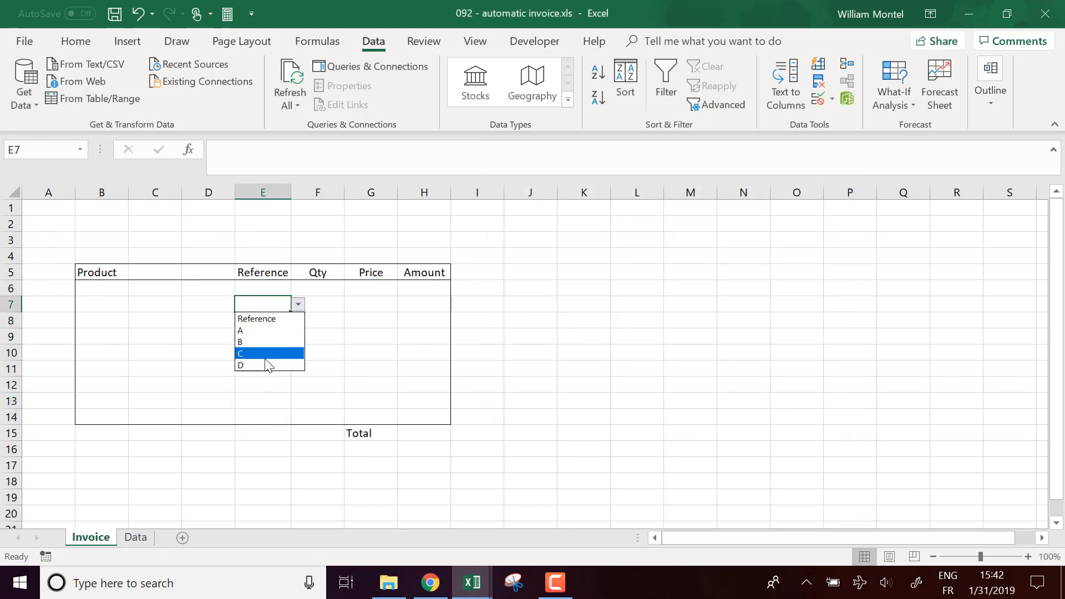
left_click(267, 354)
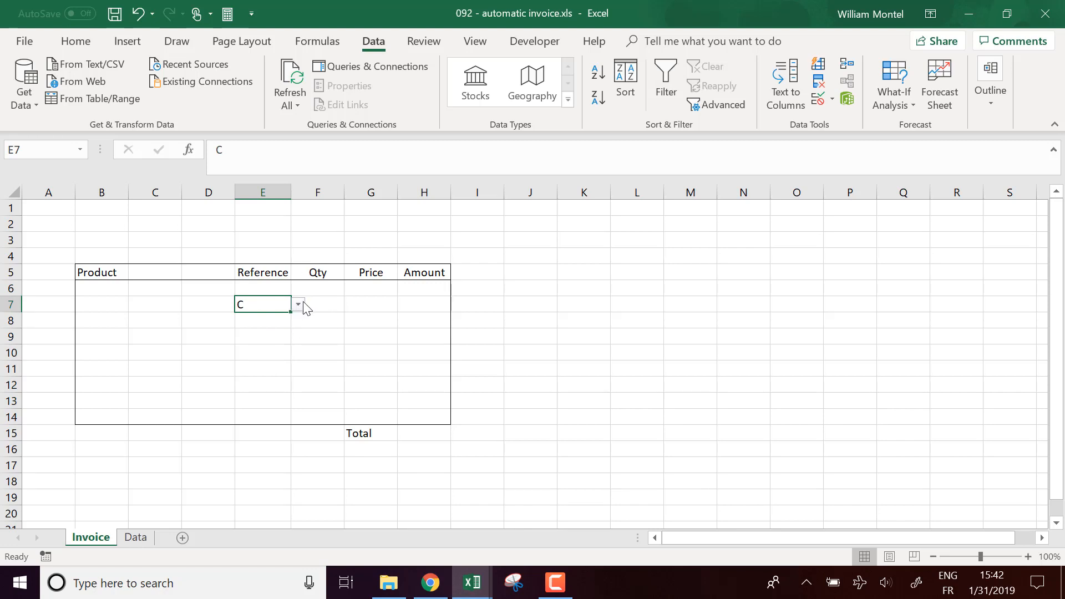
Center the contents of the whole Reference column E horizontally.
left_click(277, 193)
left_click(76, 41)
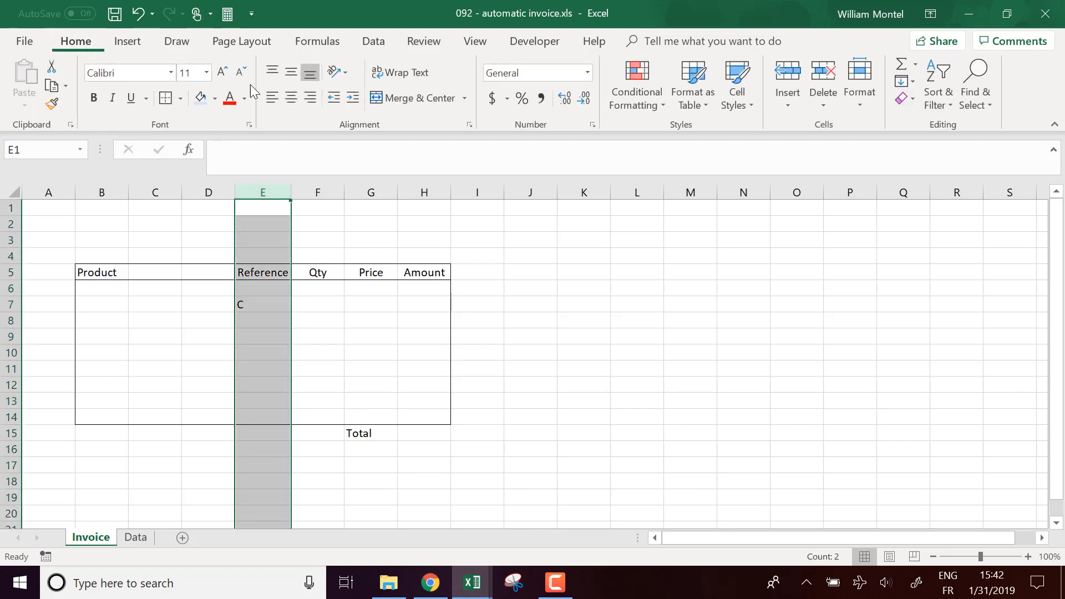
left_click(339, 327)
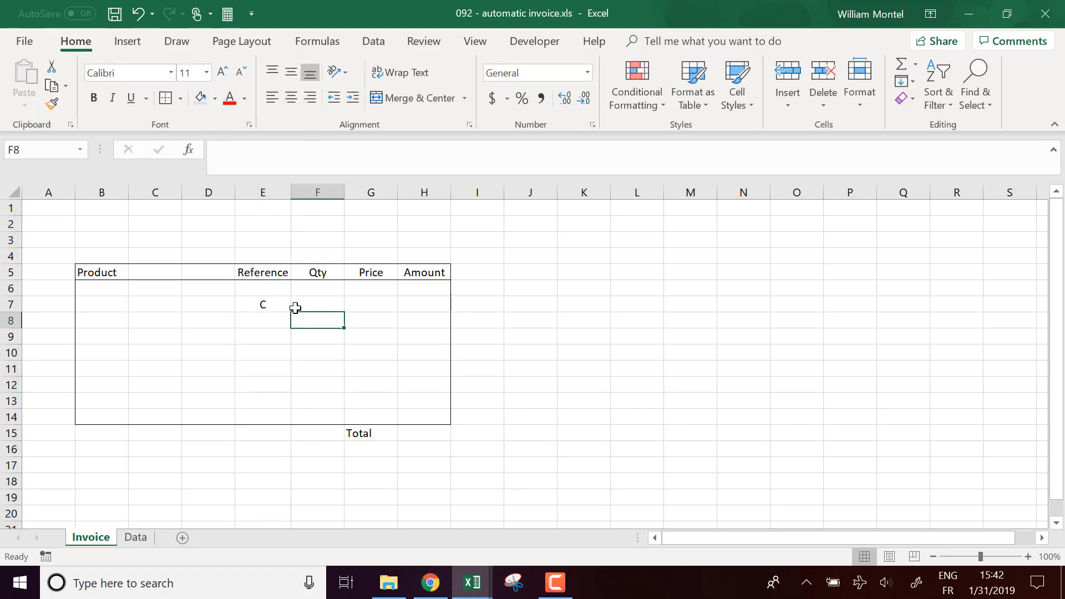
Enter a quantity of 2 in cell F7 for reference C.
left_click(288, 306)
left_click(337, 302)
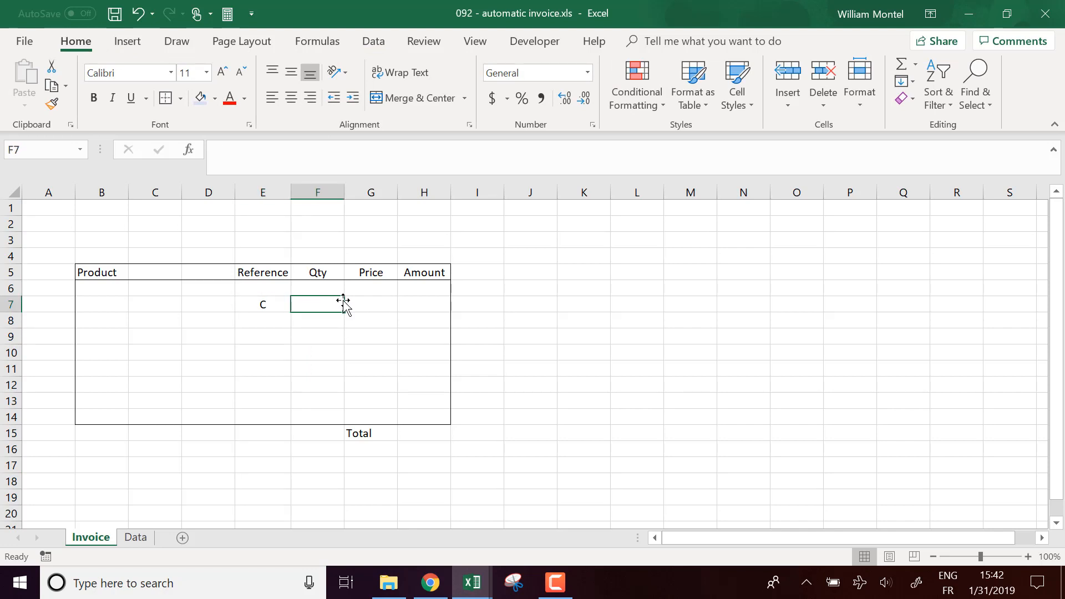
type("2")
key("Return")
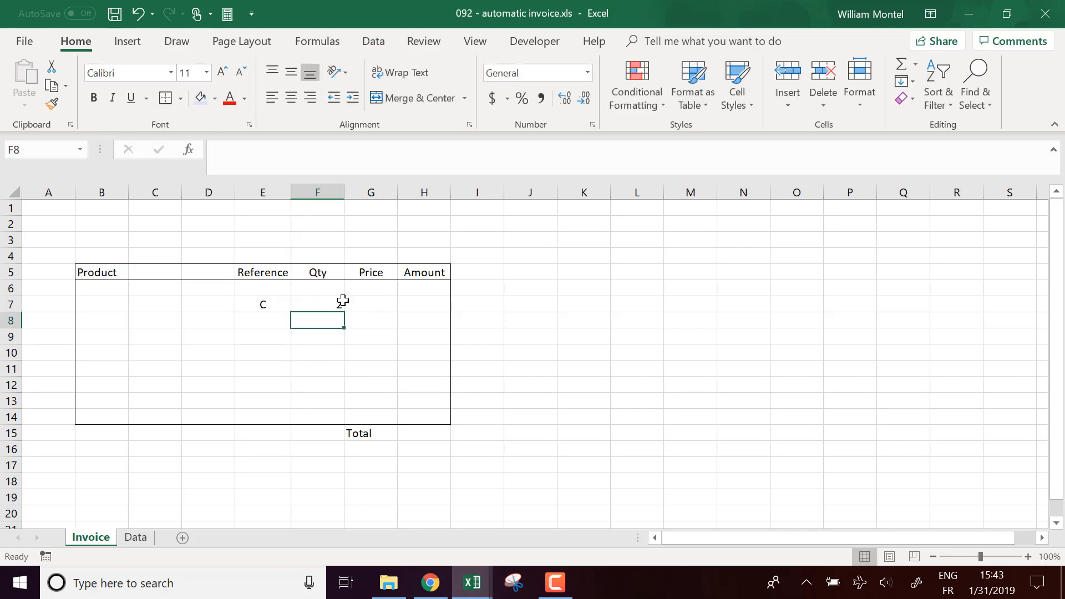
Enter =VLOOKUP(E7,Data!$A$1:$C$5,3,0) in Price cell G7 and check it against the reference C row on the Data sheet.
left_click(374, 299)
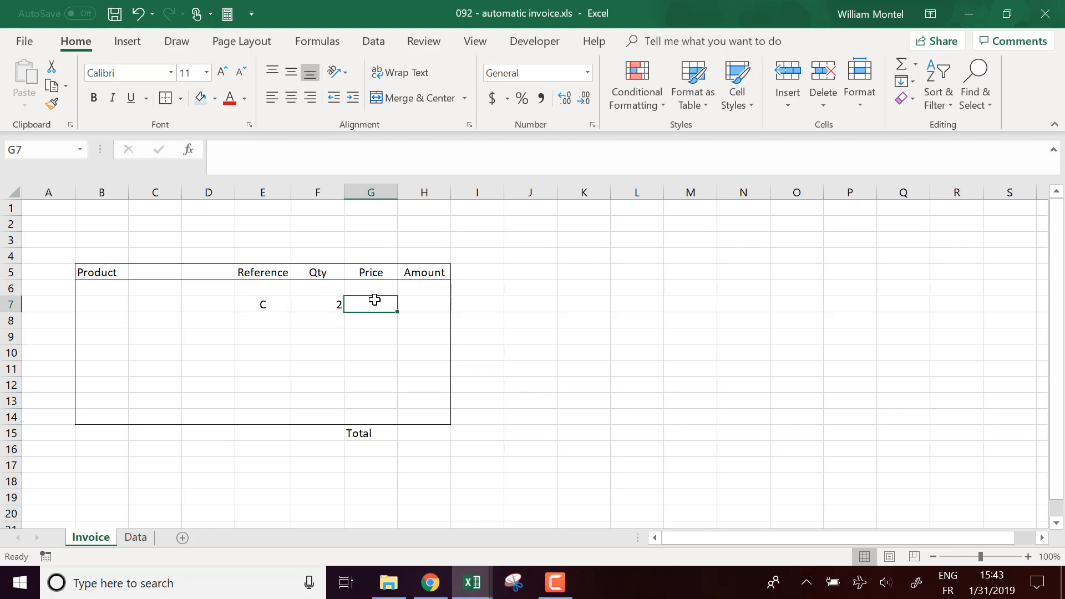
type("=vlook")
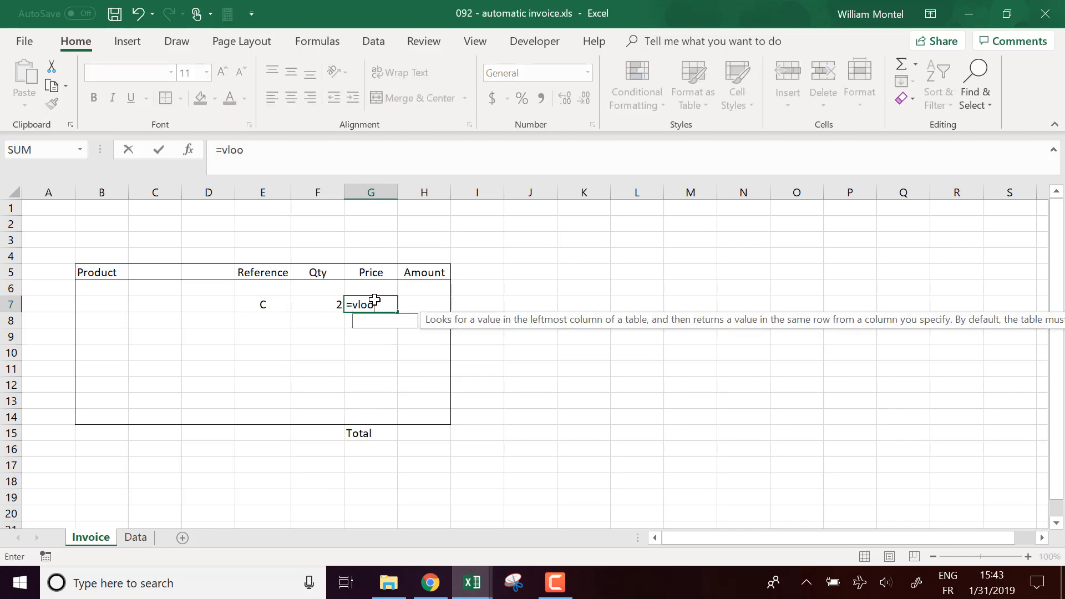
key("Tab")
key("Left")
key("Left")
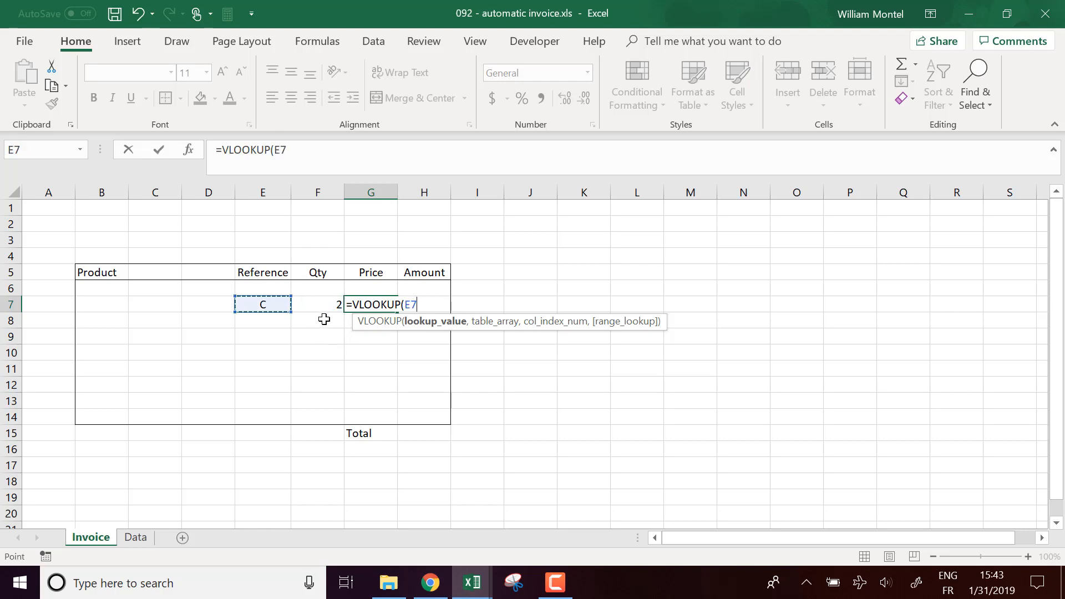
type(",")
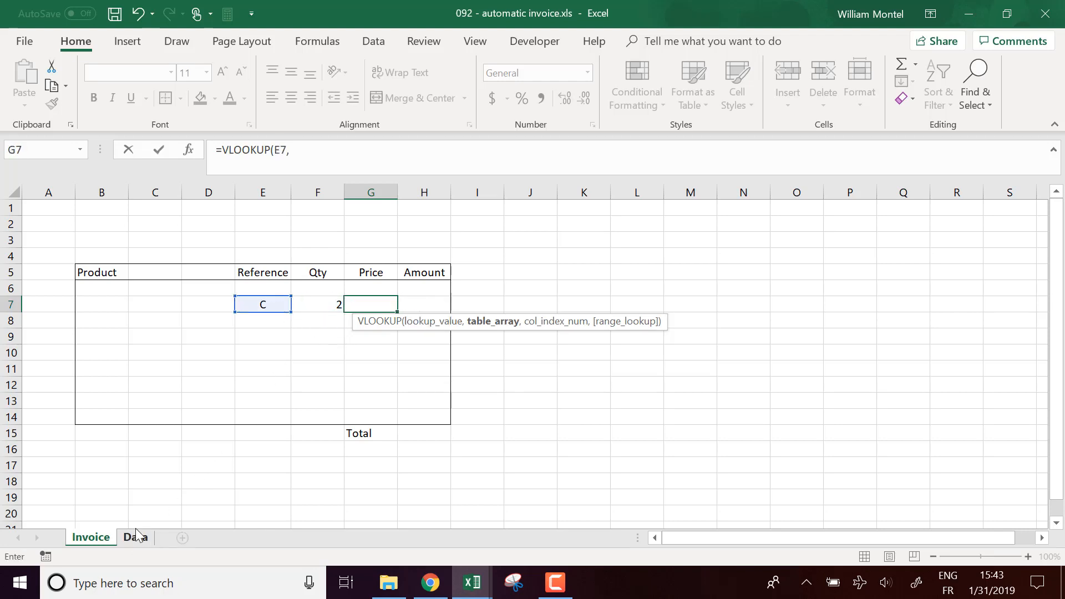
left_click(138, 538)
left_click_drag(158, 277, 48, 192)
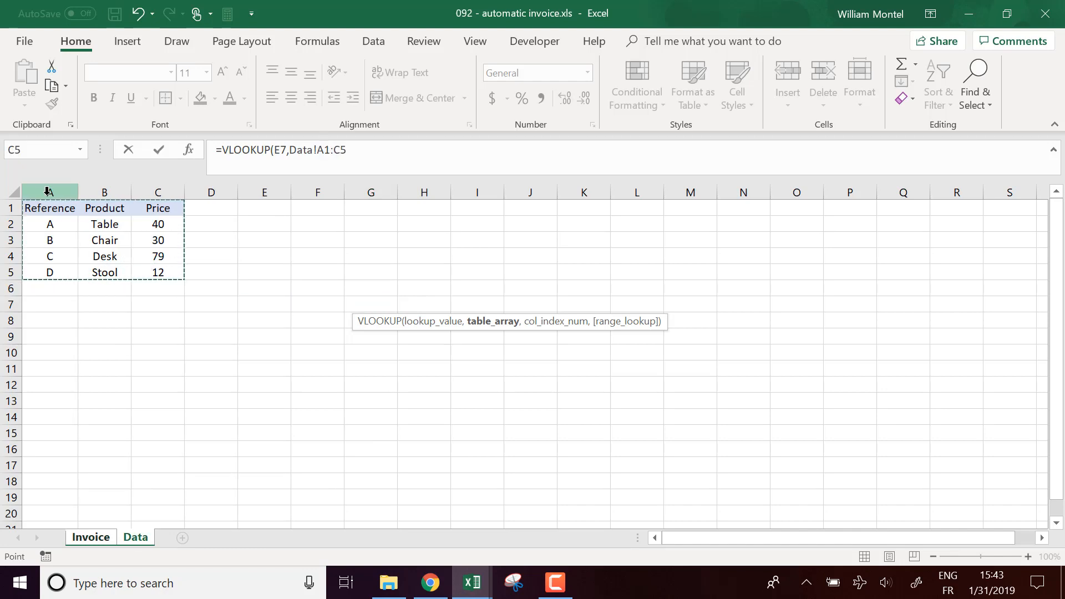
key("F4")
type(",")
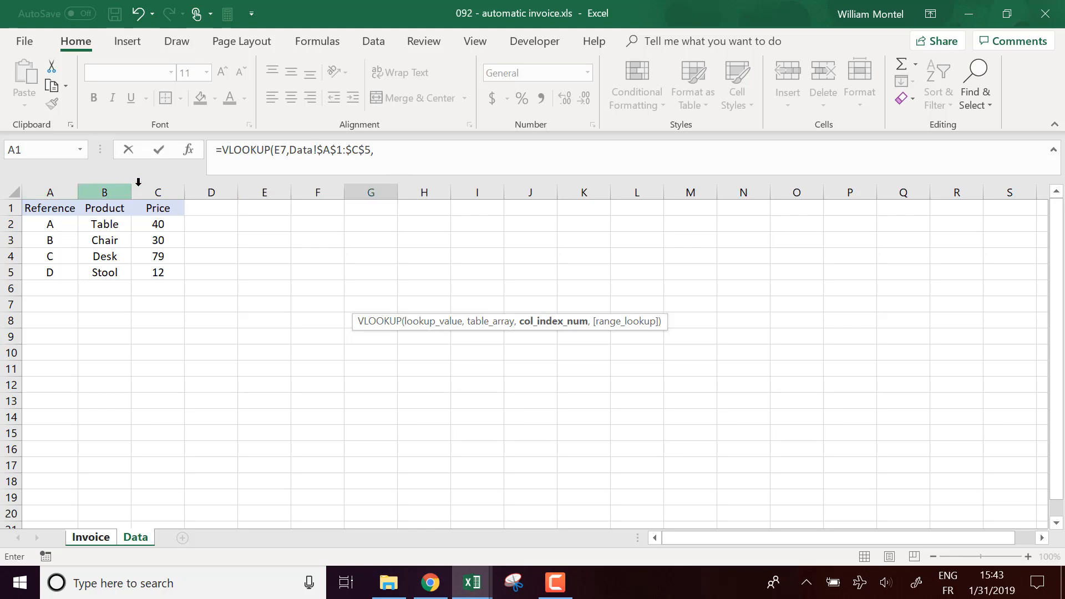
type(",0)")
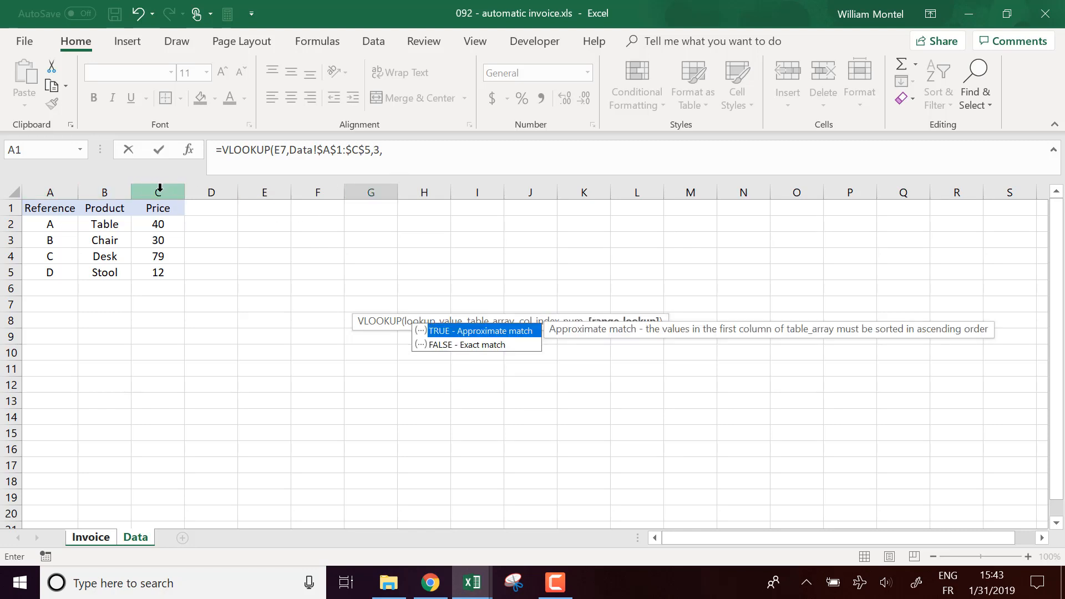
key("Return")
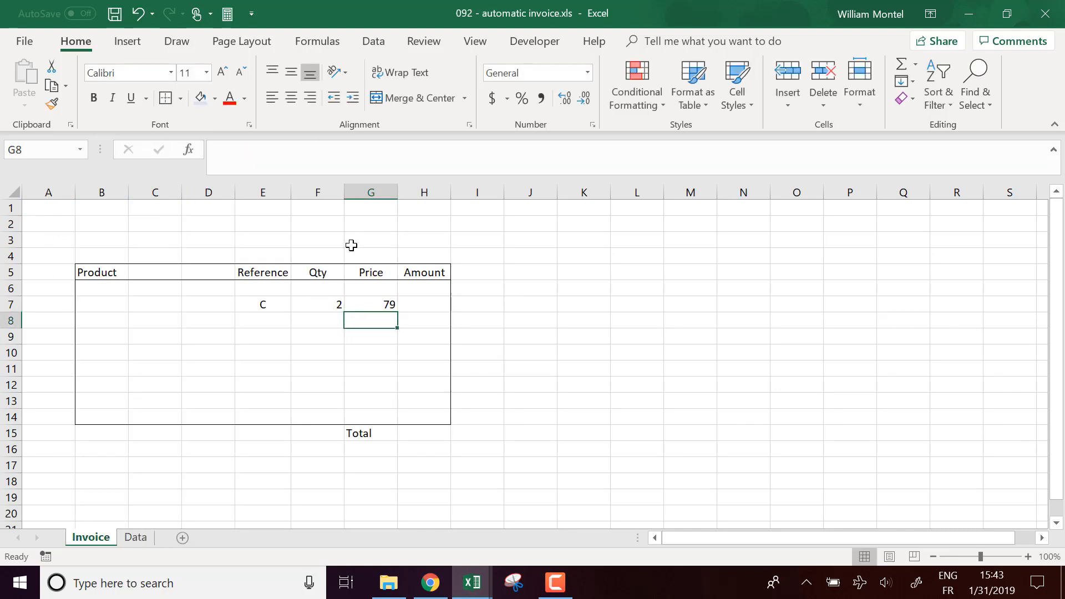
left_click(135, 537)
left_click_drag(55, 256, 161, 256)
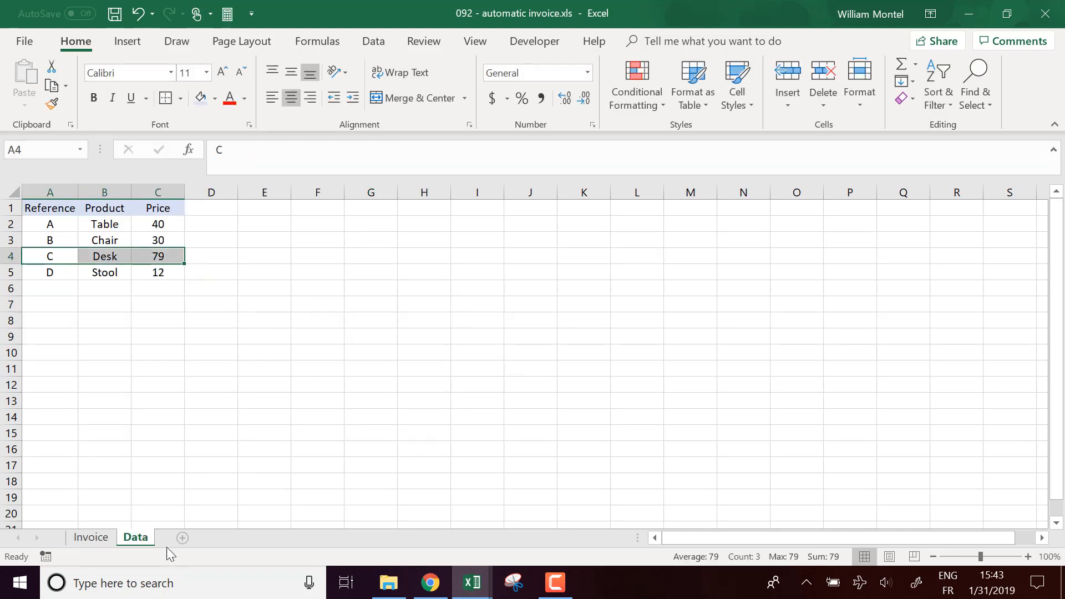
left_click(84, 537)
left_click(415, 301)
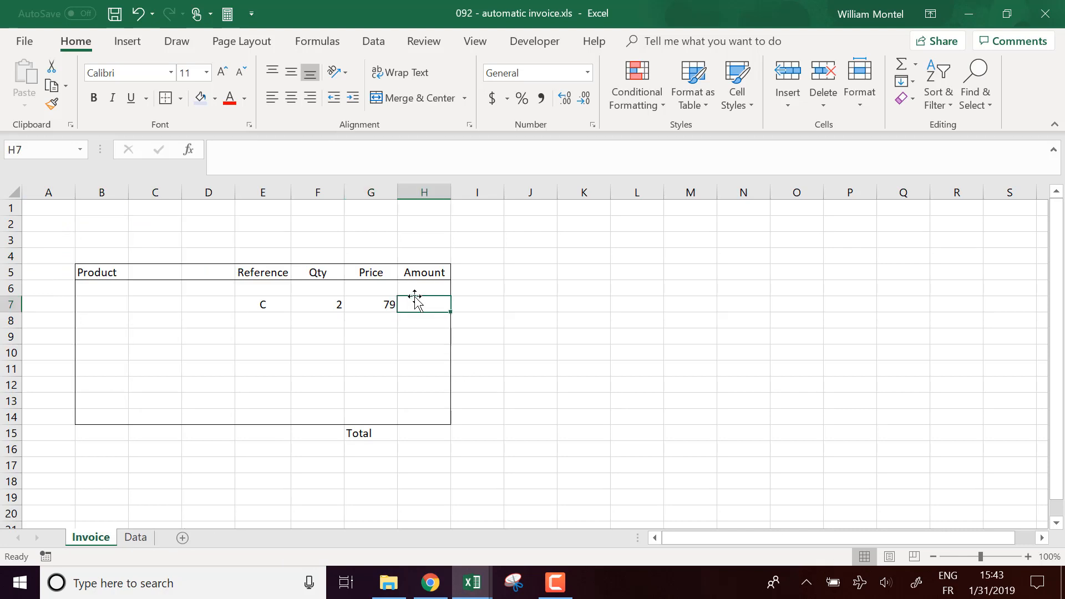
type("=")
key("Left")
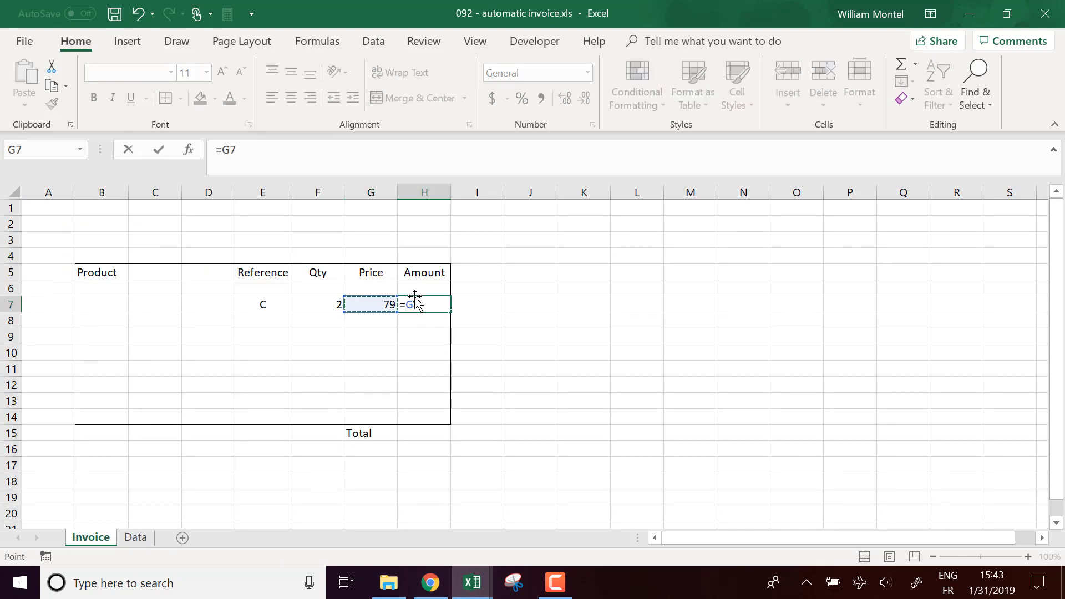
key("Escape")
Format the Price cells G6:G14 as dollar Accounting amounts with two decimals.
left_click(394, 287)
left_click_drag(383, 288, 381, 416)
left_click(491, 98)
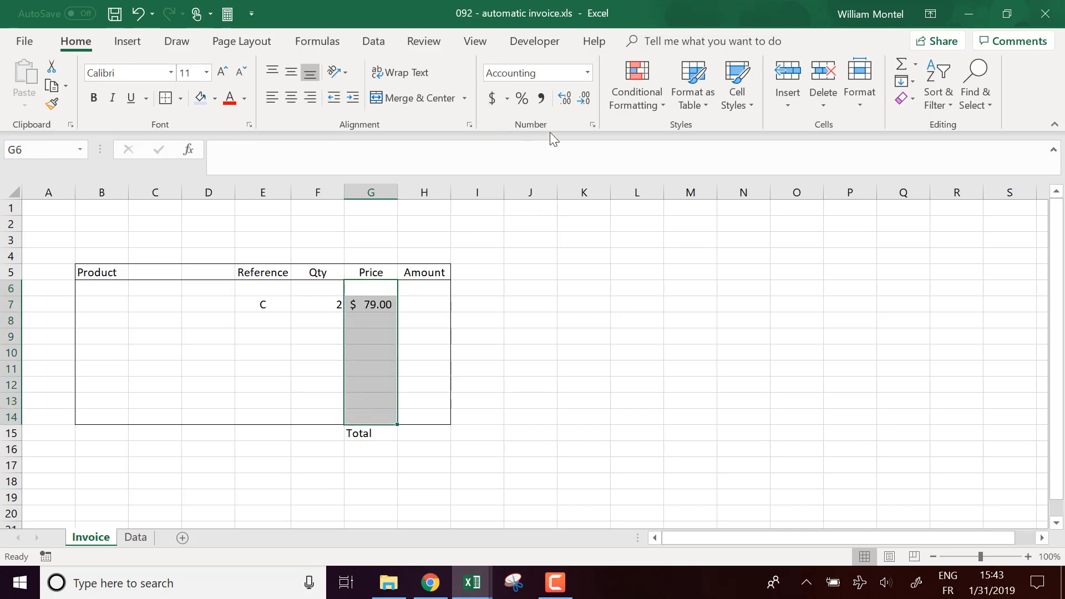
double_click(584, 101)
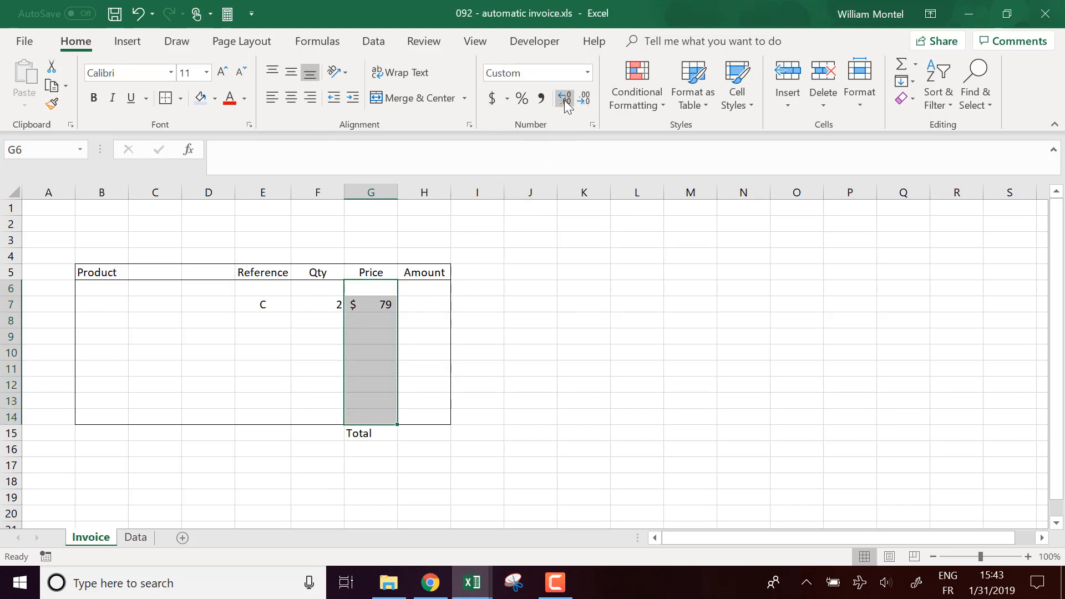
double_click(566, 100)
Calculate the amount in cell H7 with the formula =G7*F7.
left_click(435, 320)
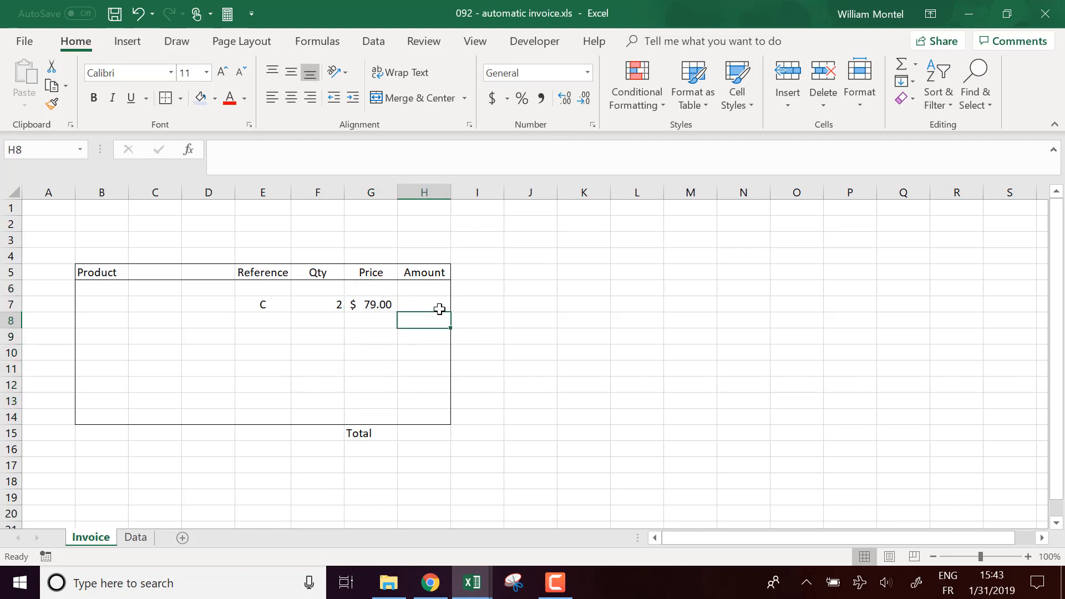
left_click(439, 309)
type("=")
key("Left")
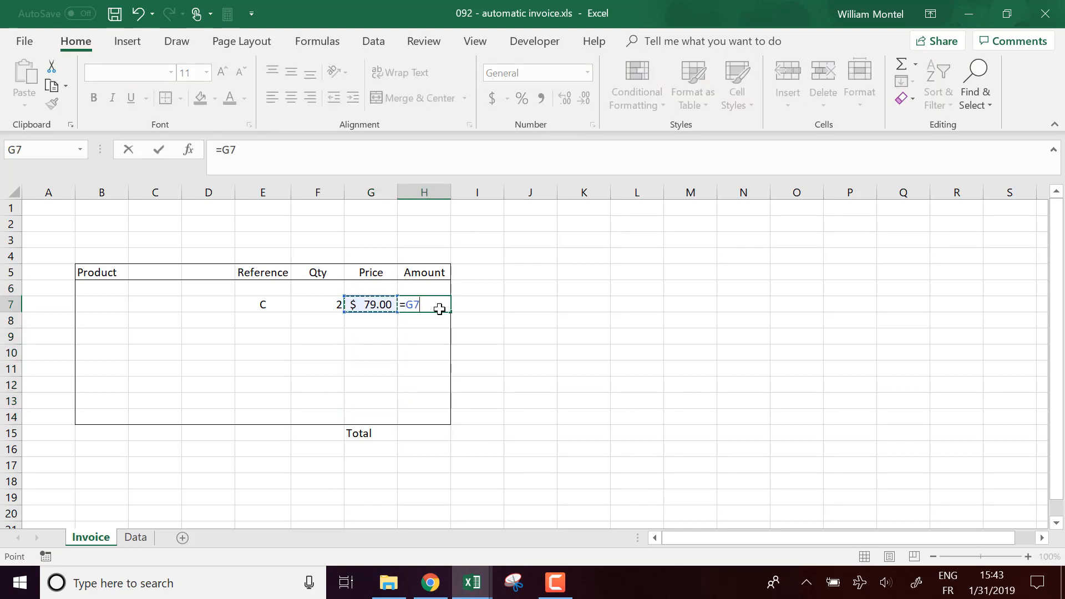
type("*")
key("Left")
key("Return")
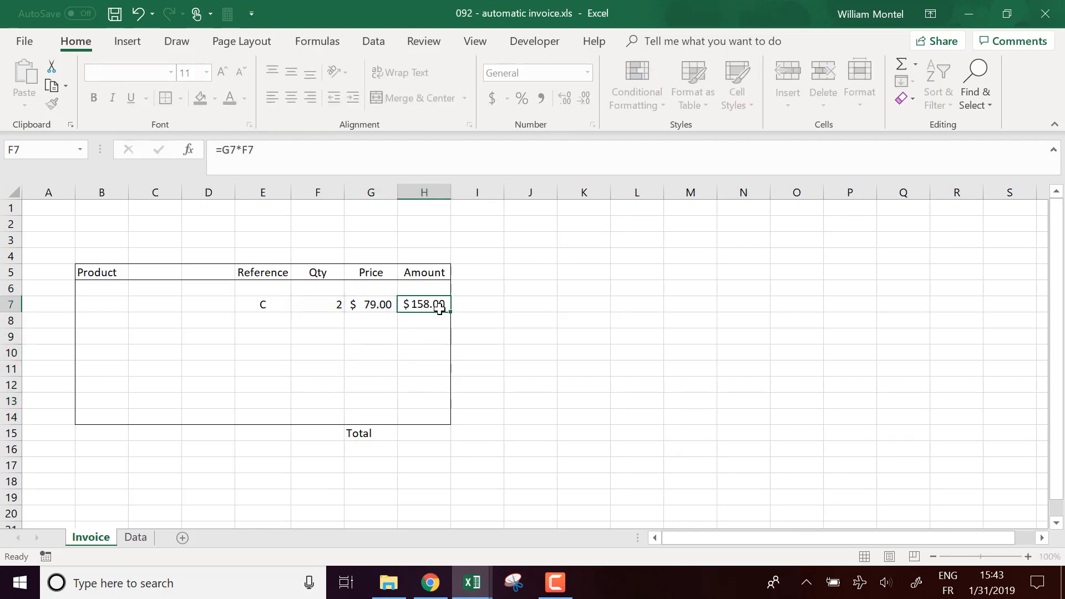
Copy the Price formula text from G7 into Product cell B7 and set its column index to 2.
left_click(123, 306)
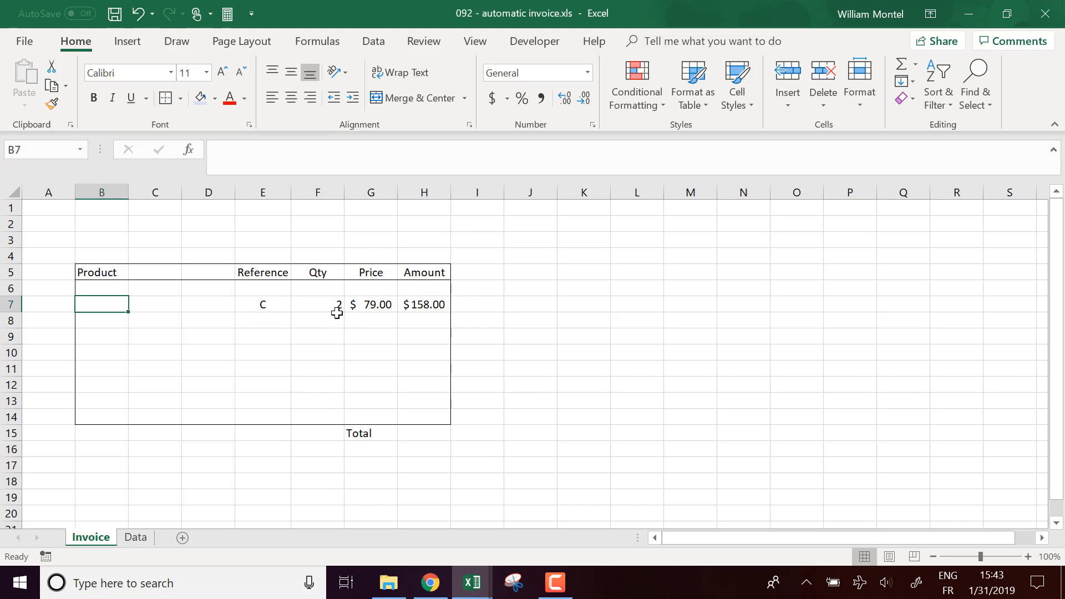
left_click(352, 303)
left_click_drag(404, 151, 184, 133)
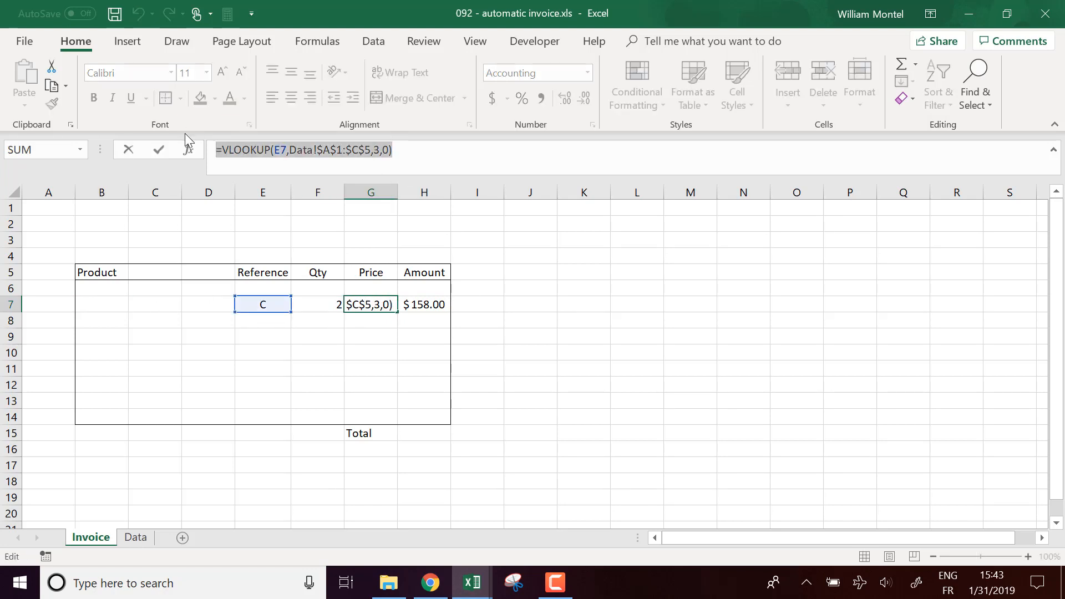
key("ctrl+c")
key("Escape")
left_click(99, 305)
left_click(259, 161)
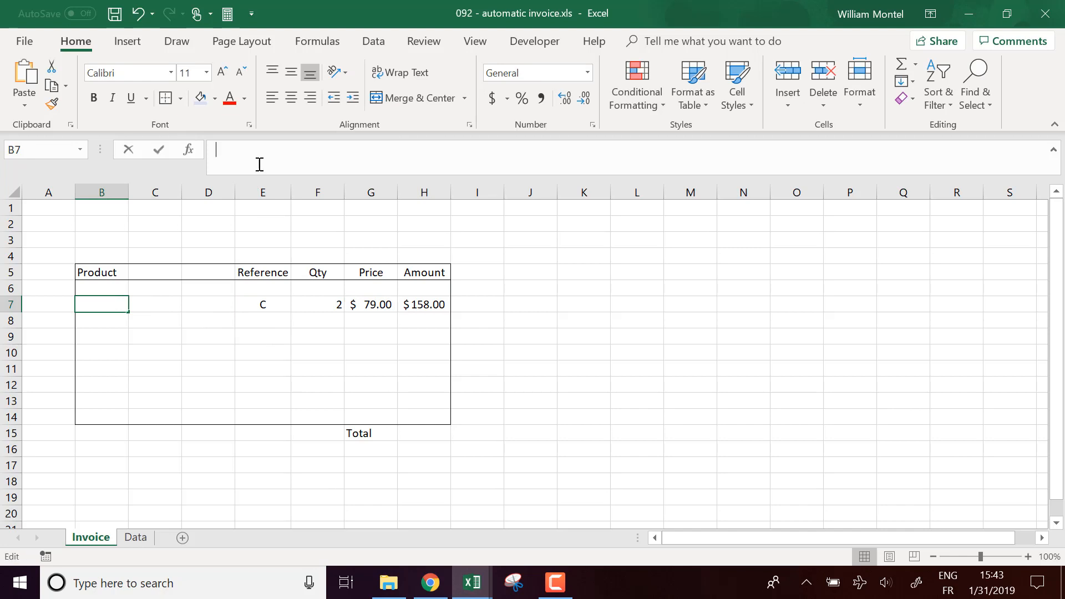
key("ctrl+v")
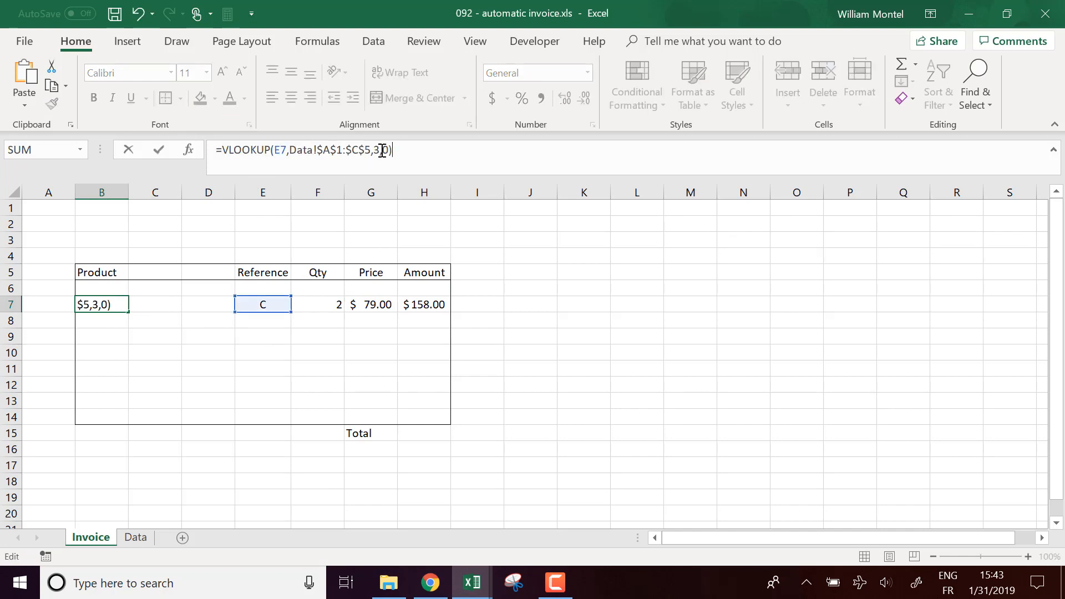
left_click(380, 151)
key("BackSpace")
type("2")
key("Return")
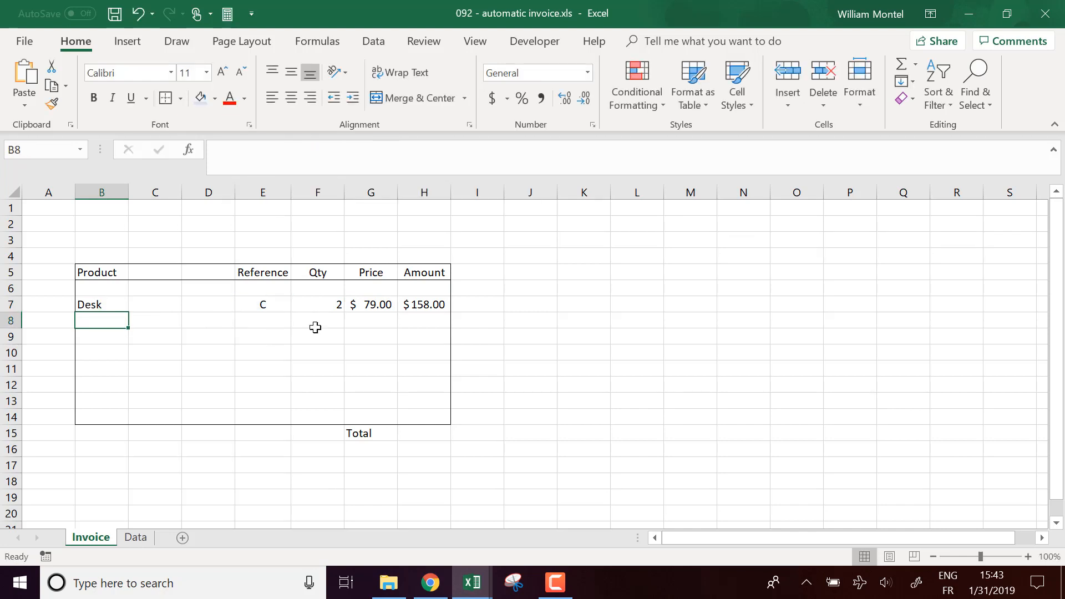
Fill the invoice body cells B6:H14 with white.
left_click(383, 302)
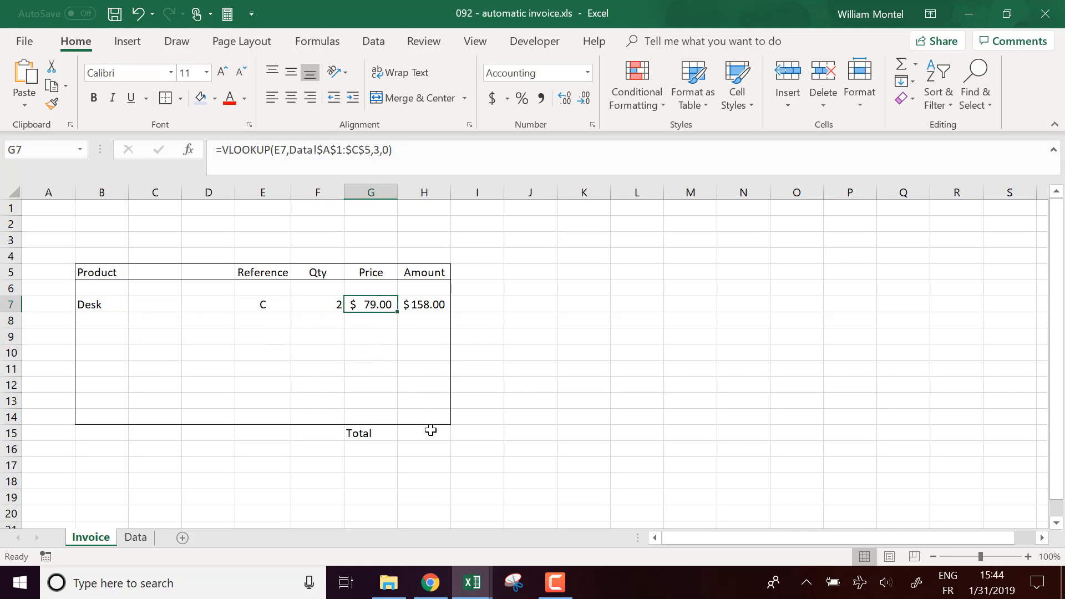
left_click_drag(422, 416, 109, 283)
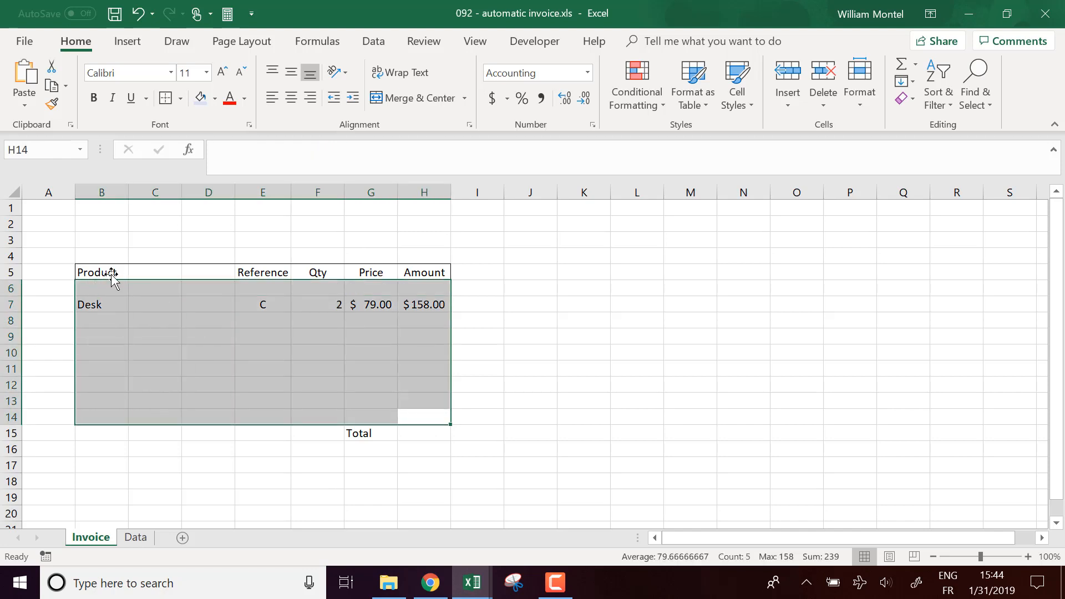
left_click(216, 102)
left_click(210, 134)
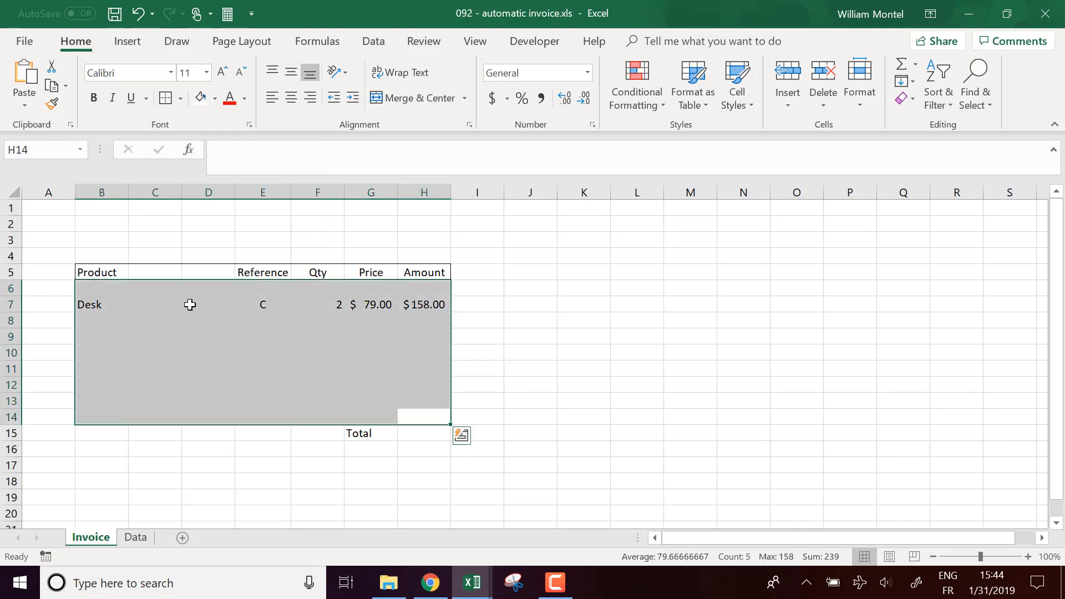
Add dotted horizontal inside borders between the invoice rows in B6:H14.
right_click(208, 294)
left_click(286, 495)
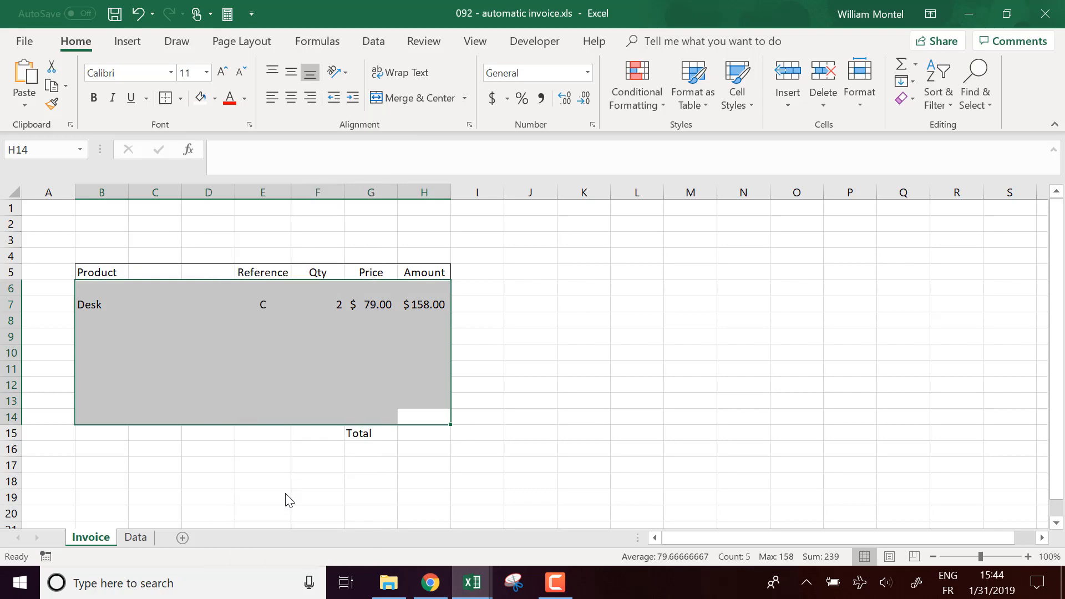
left_click(127, 278)
left_click(302, 344)
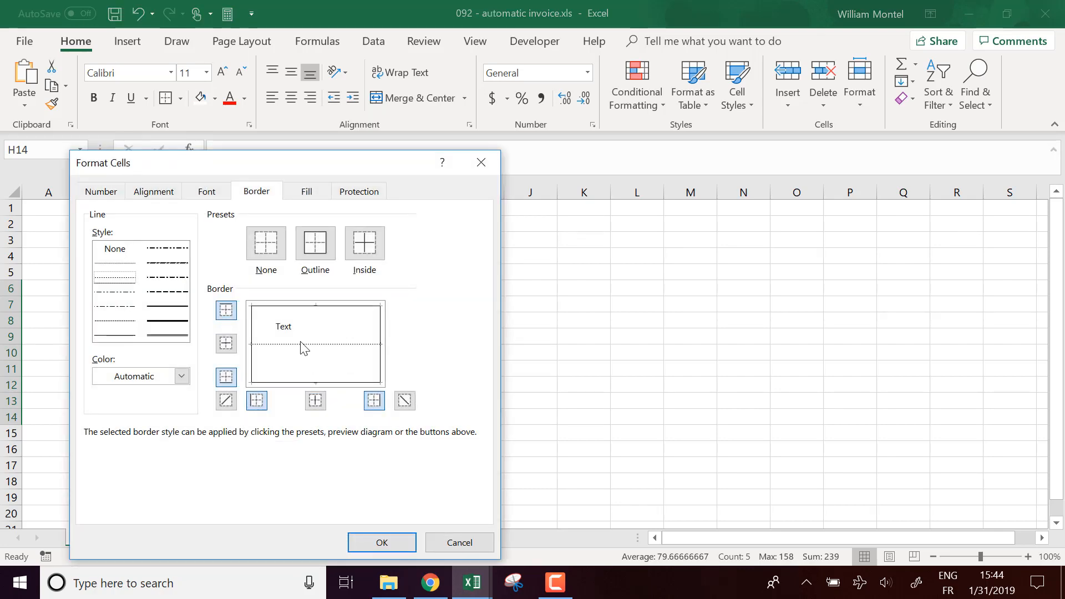
left_click(395, 542)
left_click(569, 383)
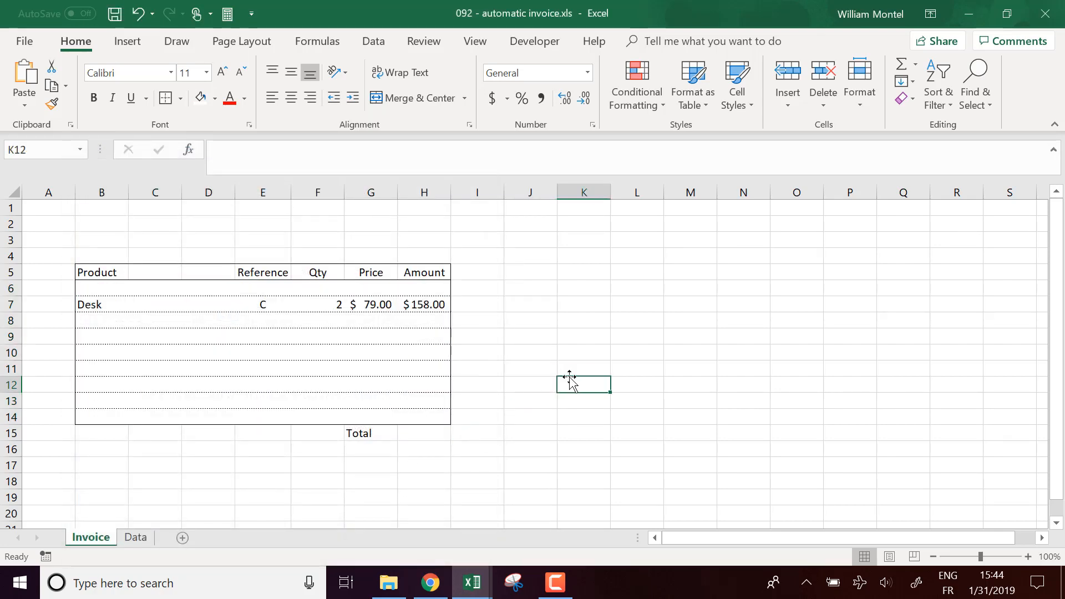
left_click(270, 338)
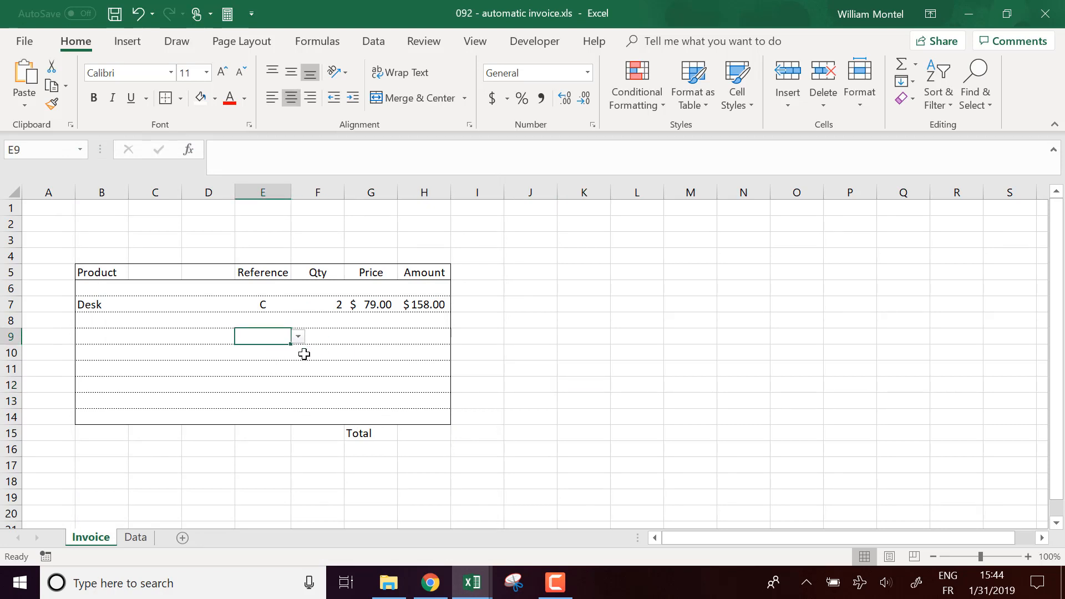
left_click(134, 322)
left_click(108, 305)
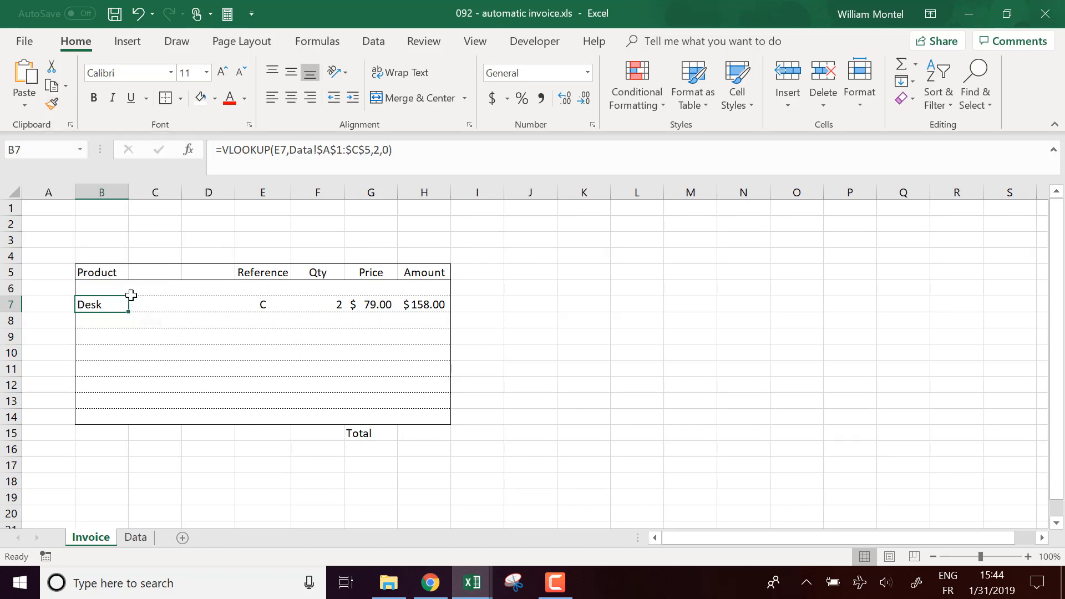
mouse_move(131, 310)
left_mouse_down()
mouse_move(159, 284)
mouse_move(124, 302)
left_mouse_up()
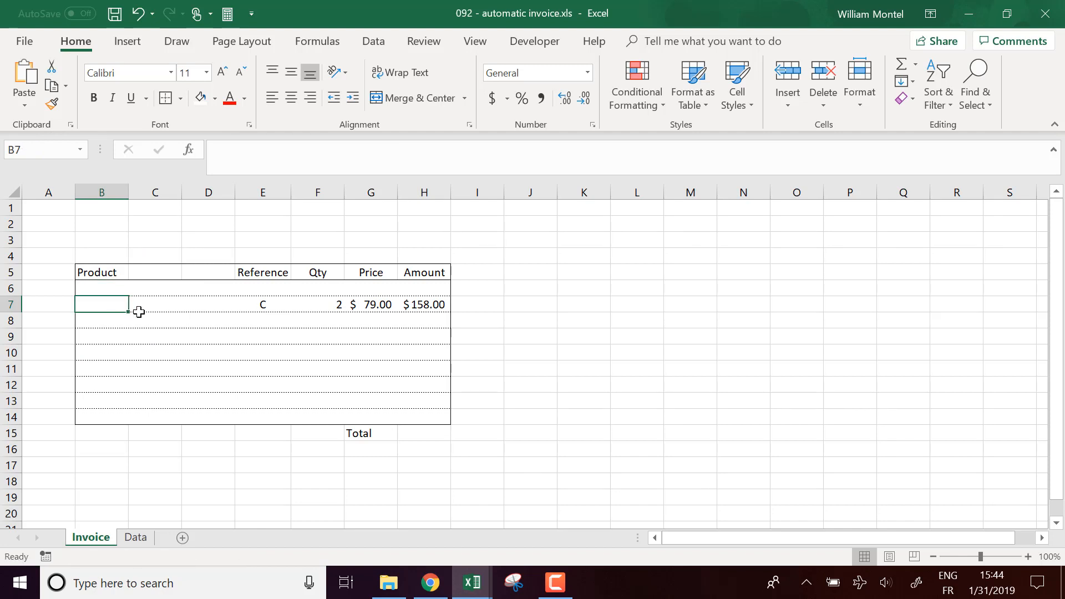
key("ctrl+z")
Copy the Product formula from B7 to cells B6:B14, pasting only formulas and number formats.
key("ctrl+c")
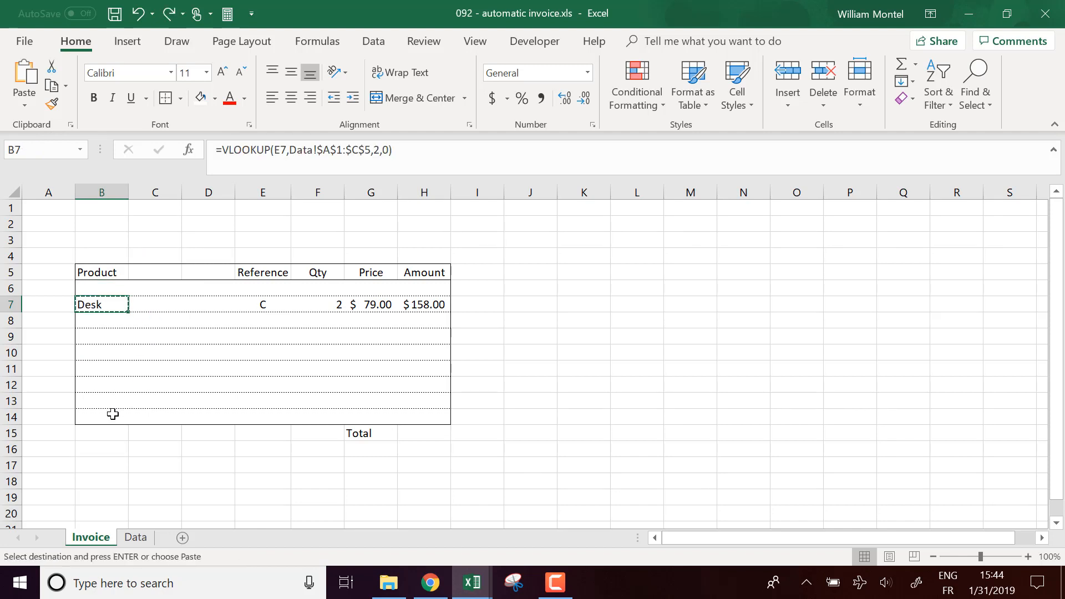
left_click_drag(109, 414, 100, 284)
right_click(100, 284)
left_click(147, 282)
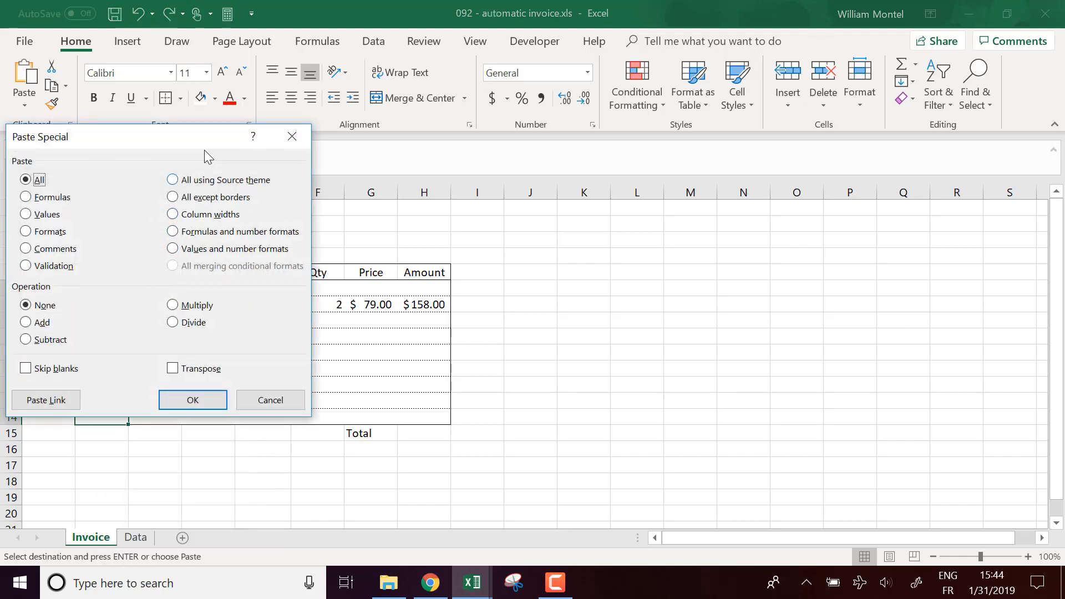
left_click_drag(204, 149, 639, 159)
left_click(669, 240)
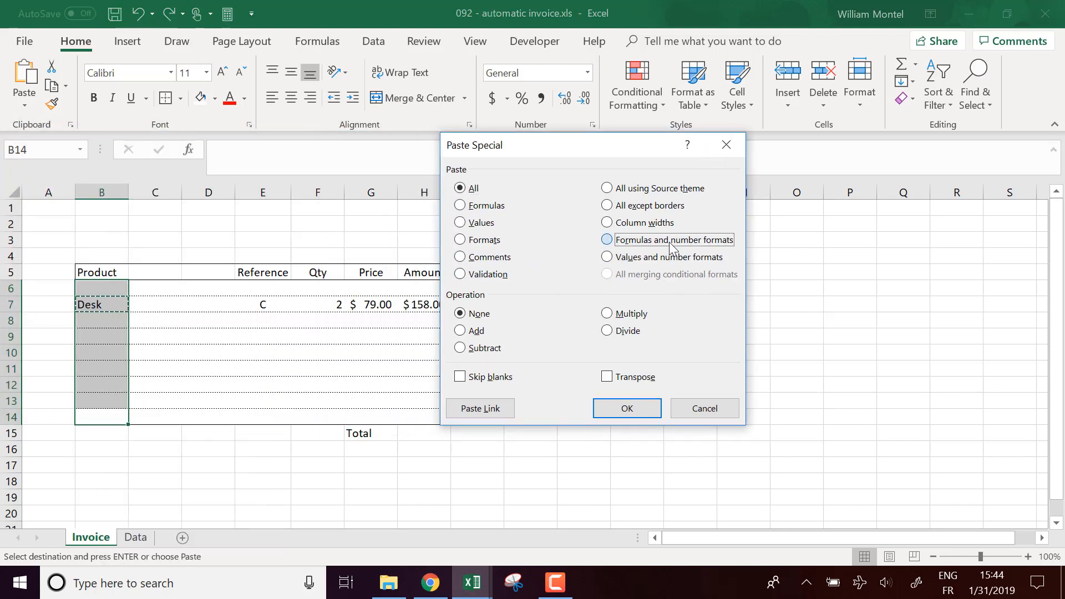
left_click(627, 408)
left_click(156, 348)
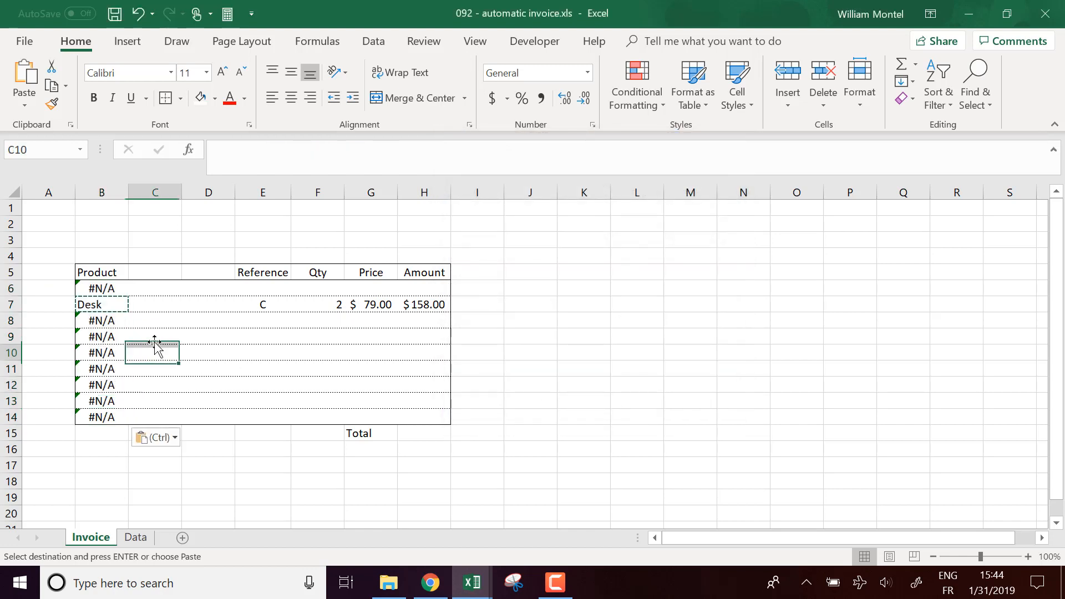
Check the reference cell used by B6's formula, and change it to =IFERROR(VLOOKUP(E6,Data!$A$1:$C$5,2,0),"").
double_click(115, 289)
key("Escape")
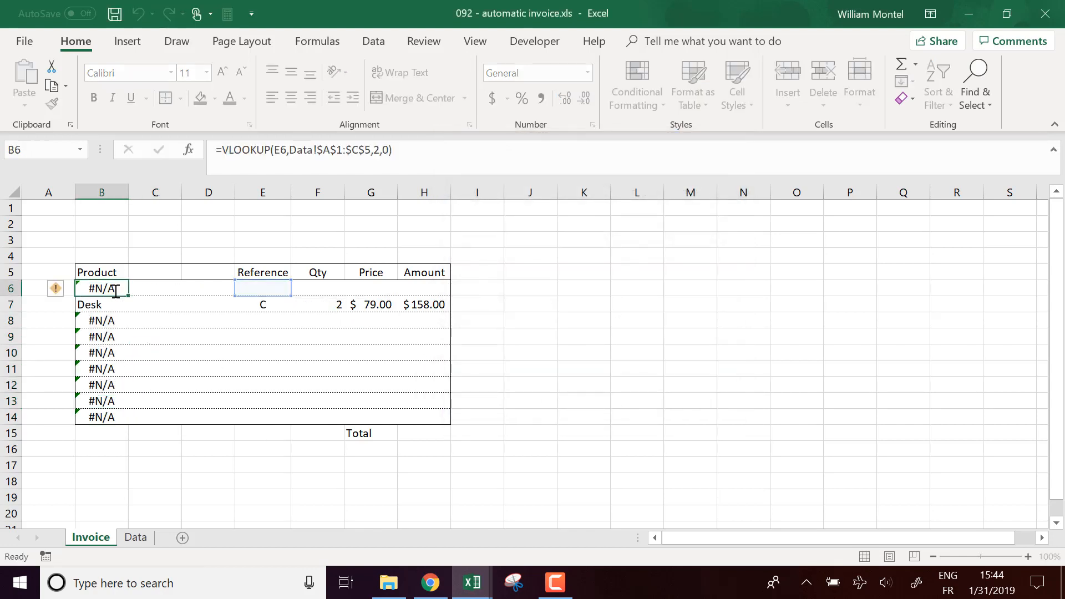
left_click(284, 285)
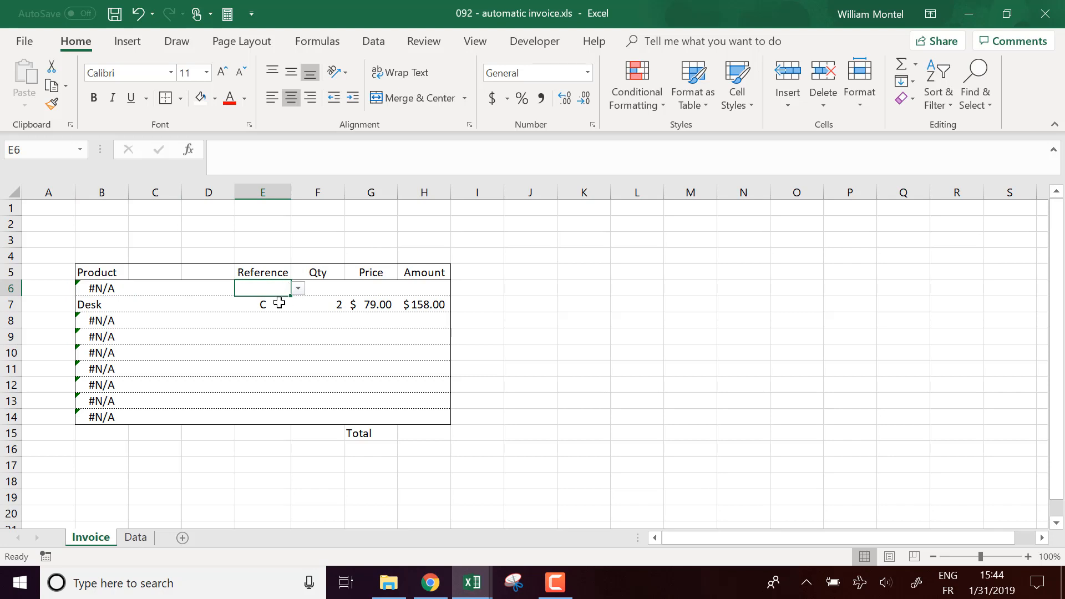
left_click(97, 289)
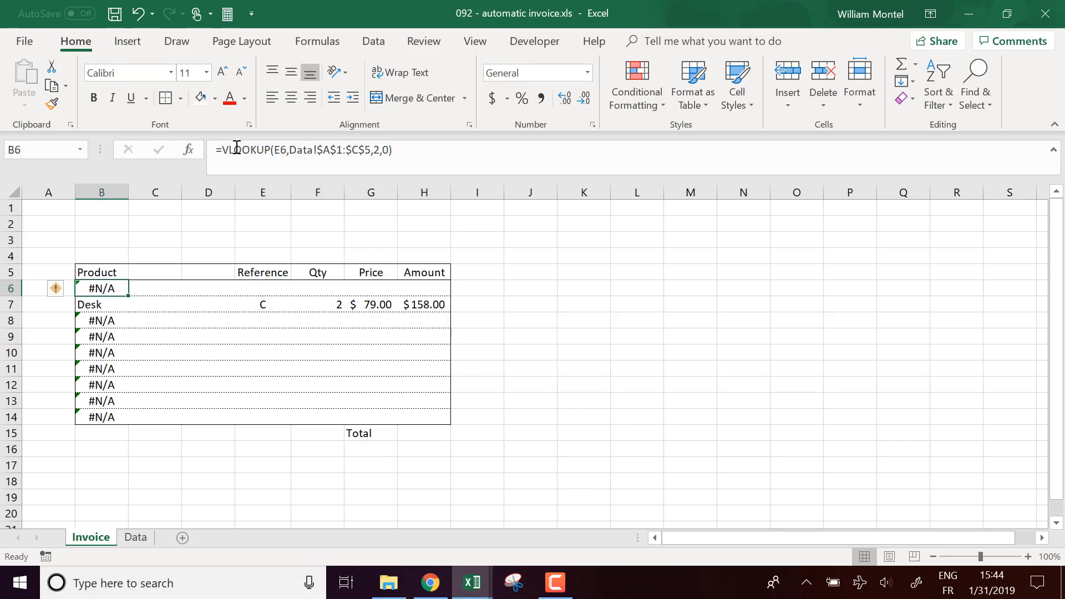
left_click(223, 149)
type("iferror")
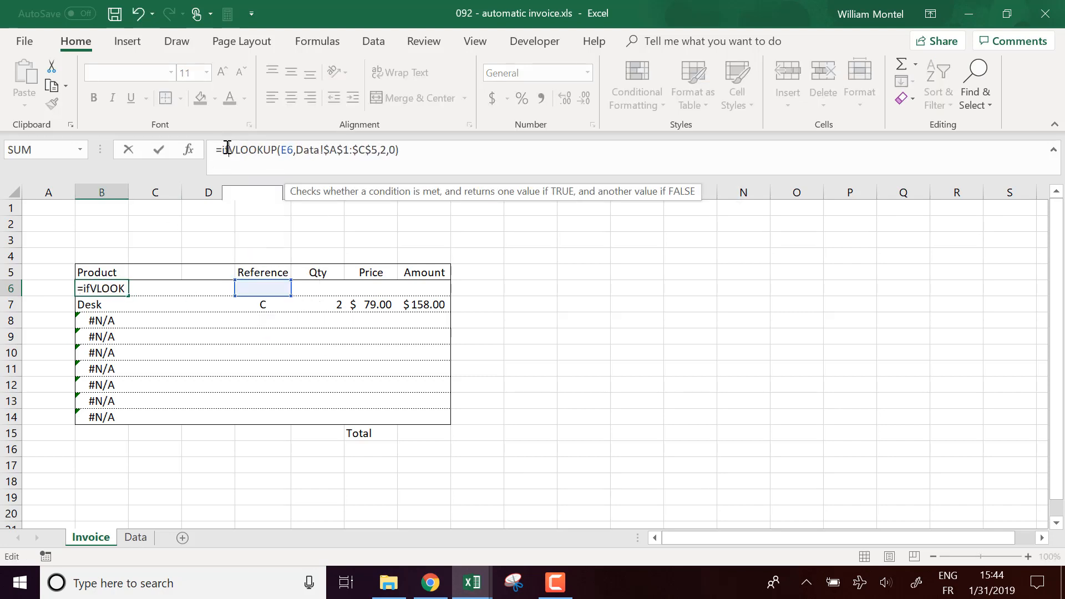
type("(")
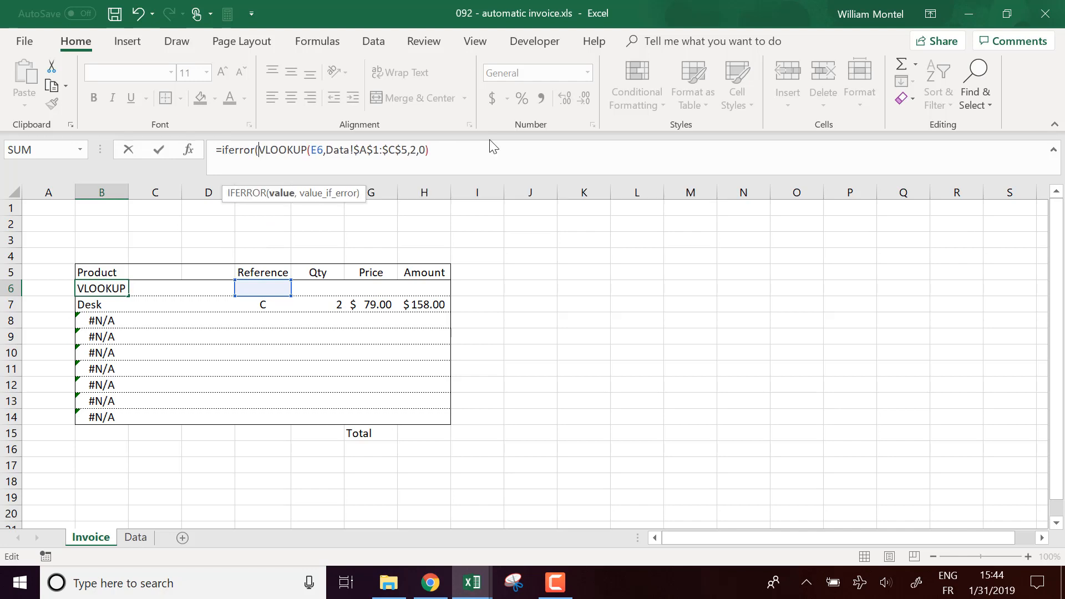
type(",\"")
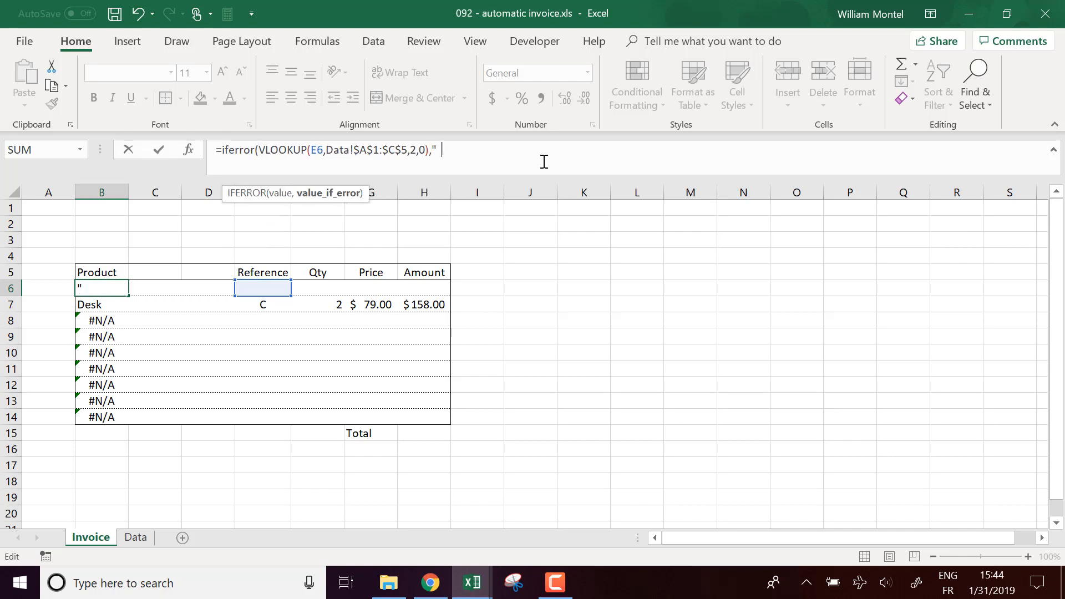
type("\")")
key("Return")
Copy the IFERROR Product formula from B6 to cells B6:B14, pasting only formulas and number formats.
left_click(108, 285)
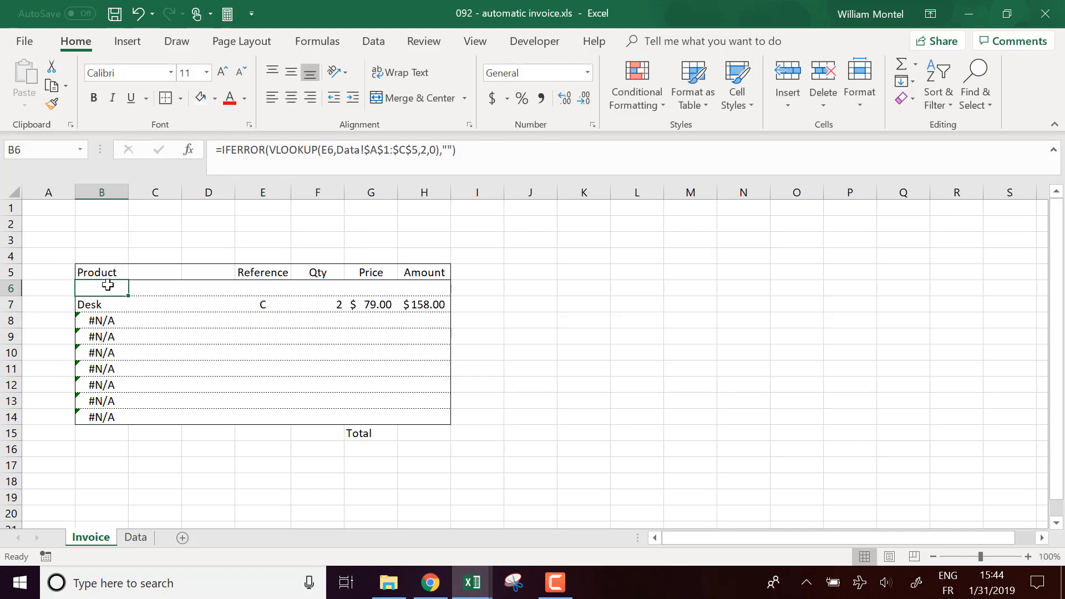
key("ctrl+c")
left_click_drag(101, 417, 101, 299)
right_click(102, 300)
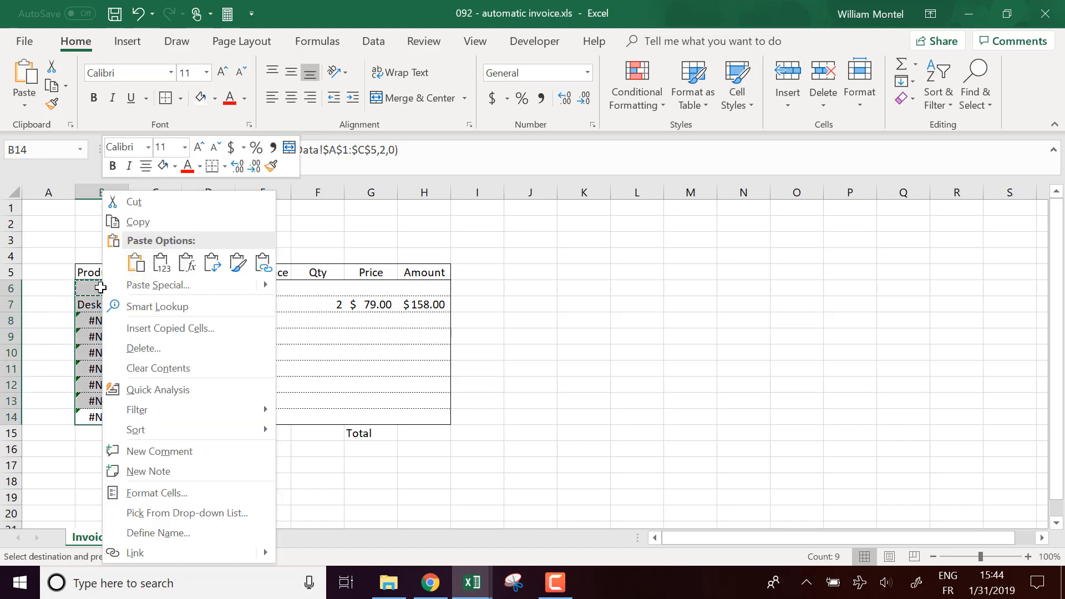
left_click(147, 286)
left_click(260, 229)
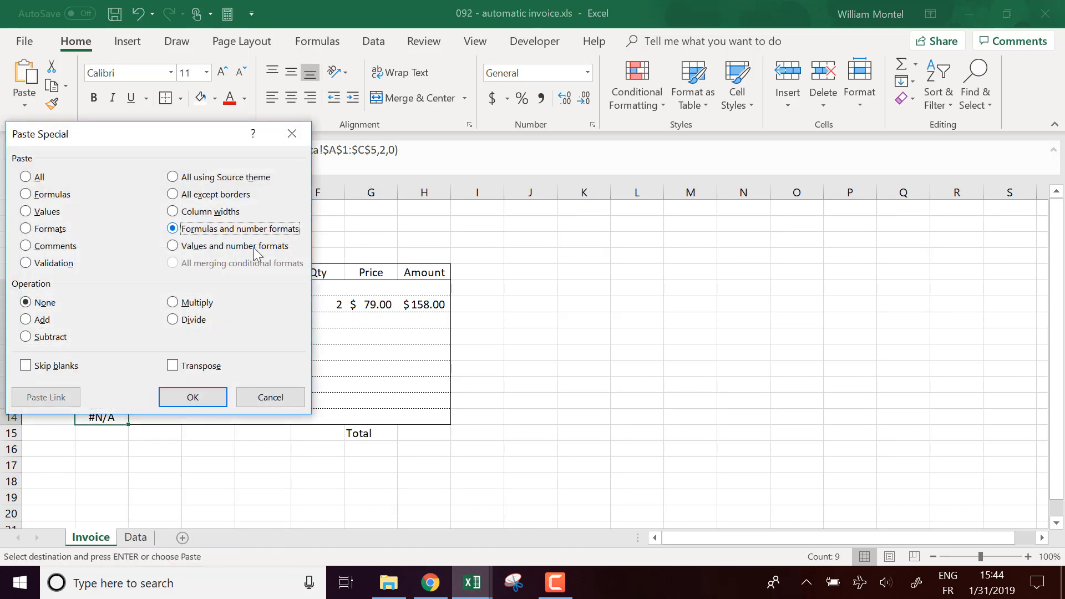
left_click(192, 397)
left_click(278, 317)
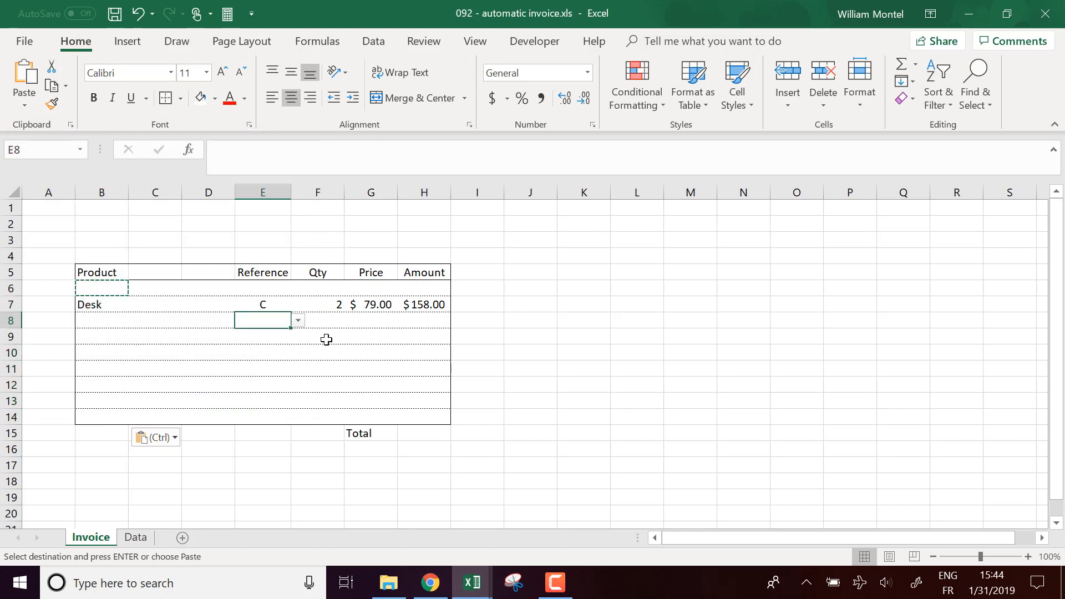
Fill the Price formula from G7 down to G10.
left_click(334, 307)
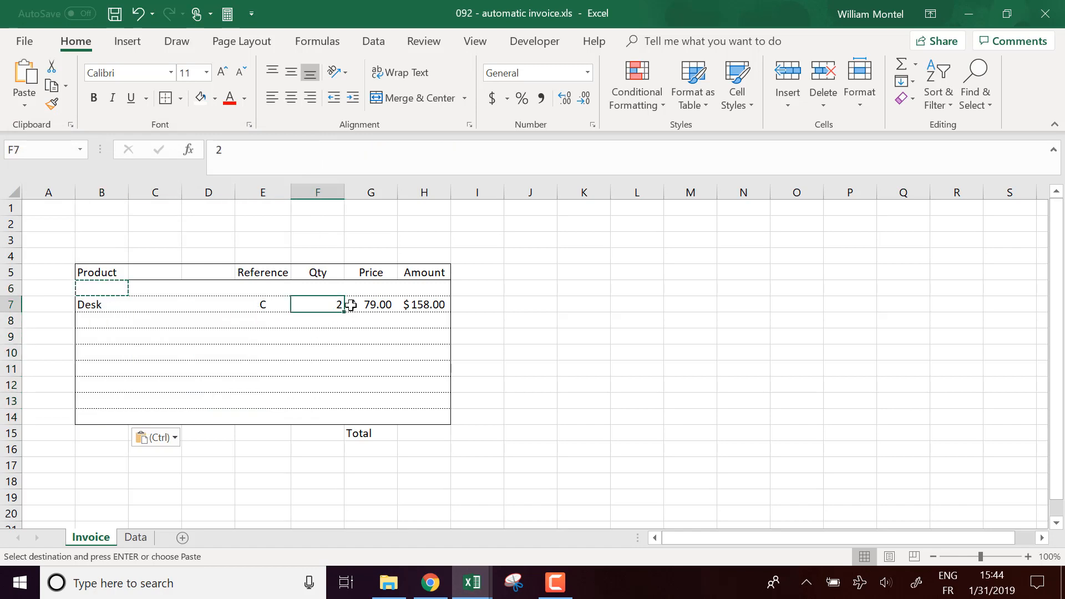
left_click(269, 305)
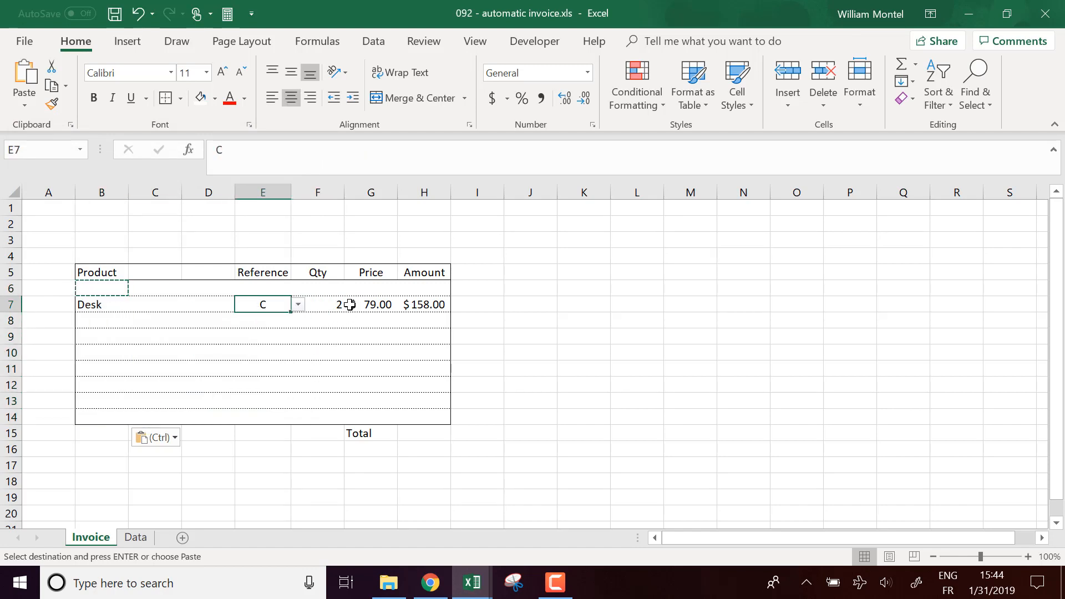
left_click(371, 301)
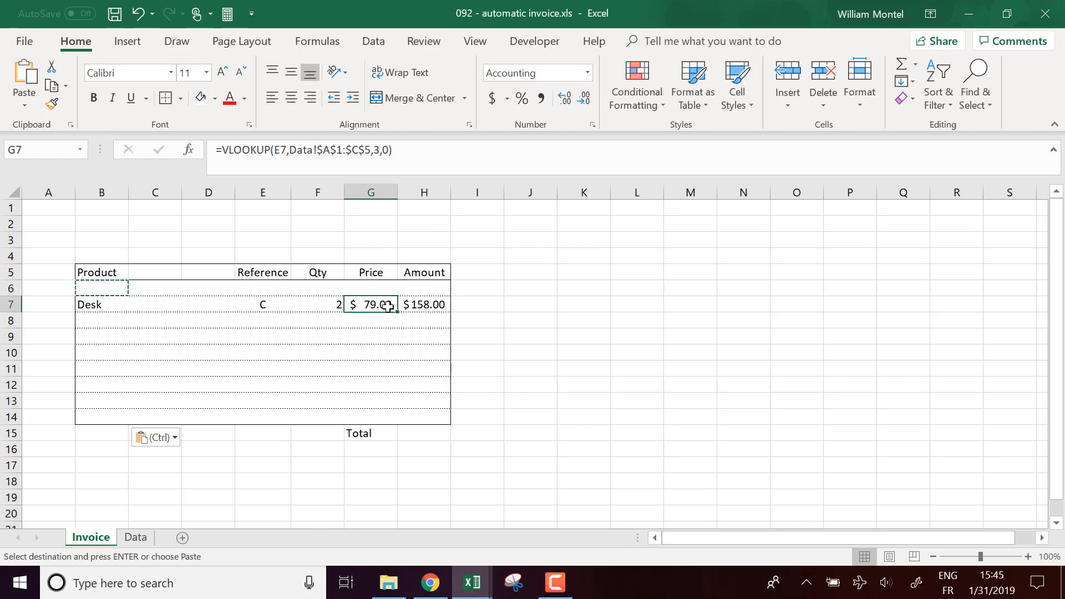
left_click_drag(398, 312, 395, 358)
Wrap the Price formula in G7 as =IFERROR(VLOOKUP(E7,Data!$A$1:$C$5,3,0),"").
left_click(373, 308)
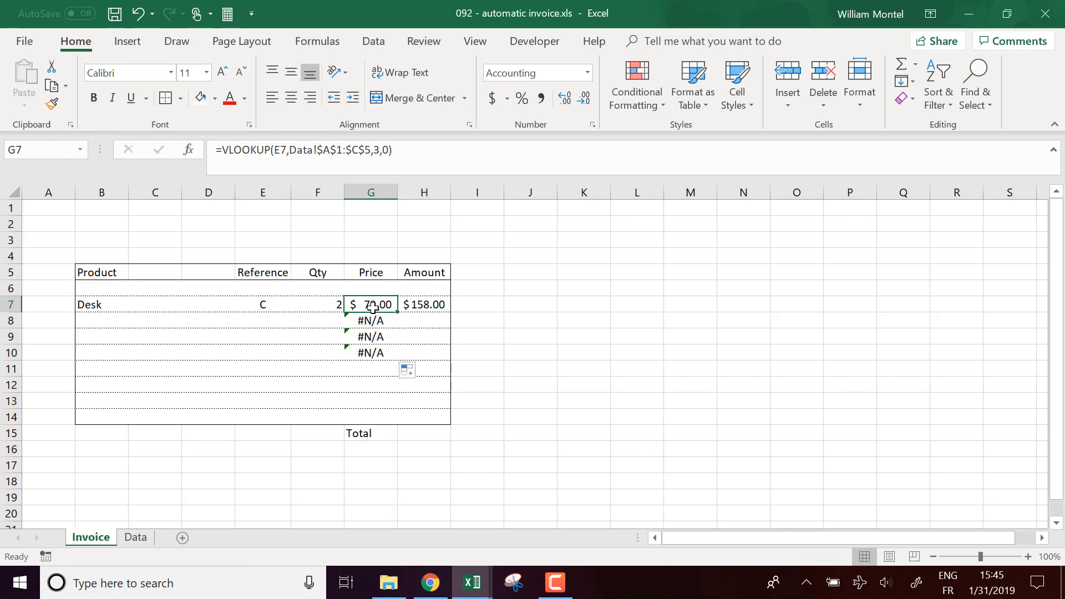
left_click(226, 155)
type("if")
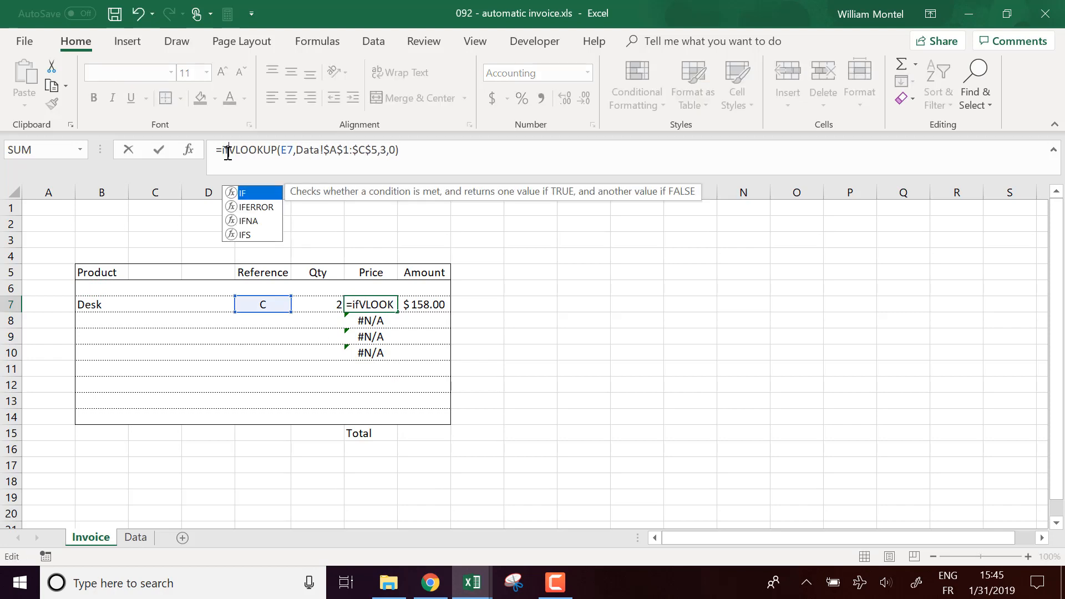
type("erro")
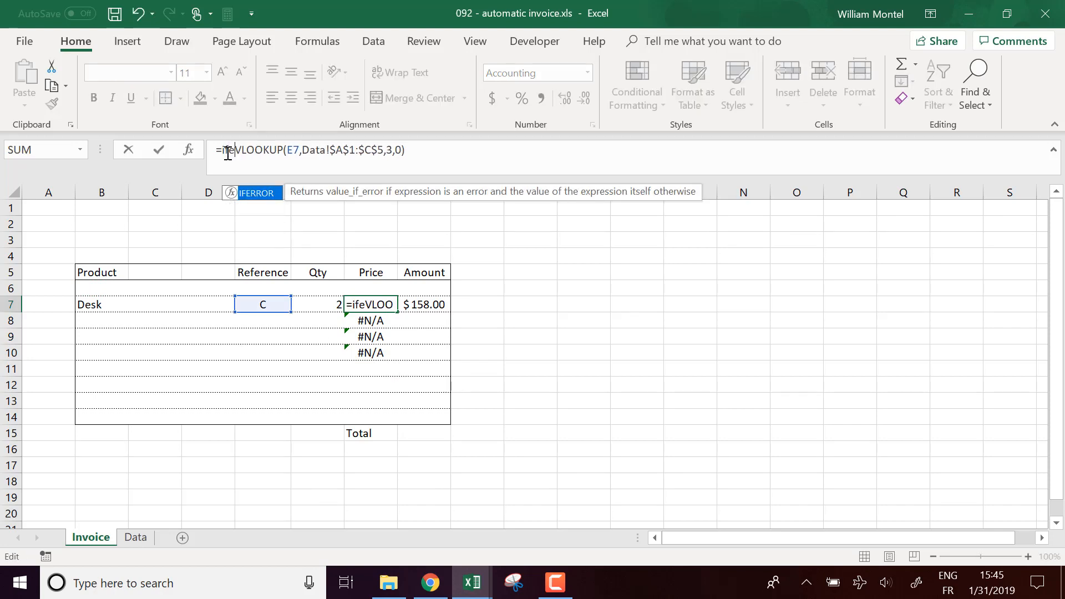
type("r(")
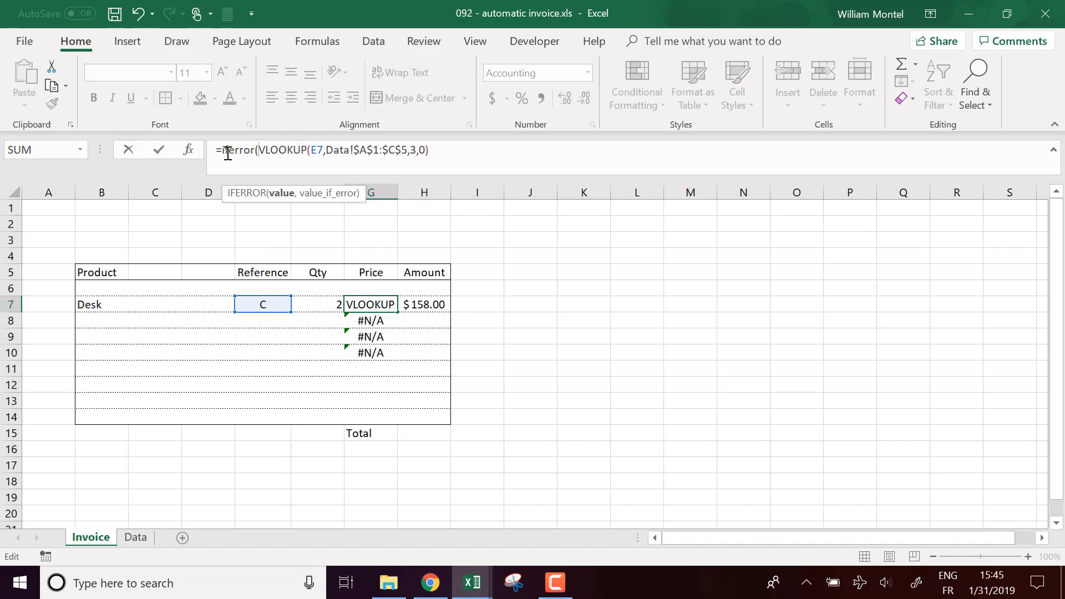
left_click(566, 163)
type(",")
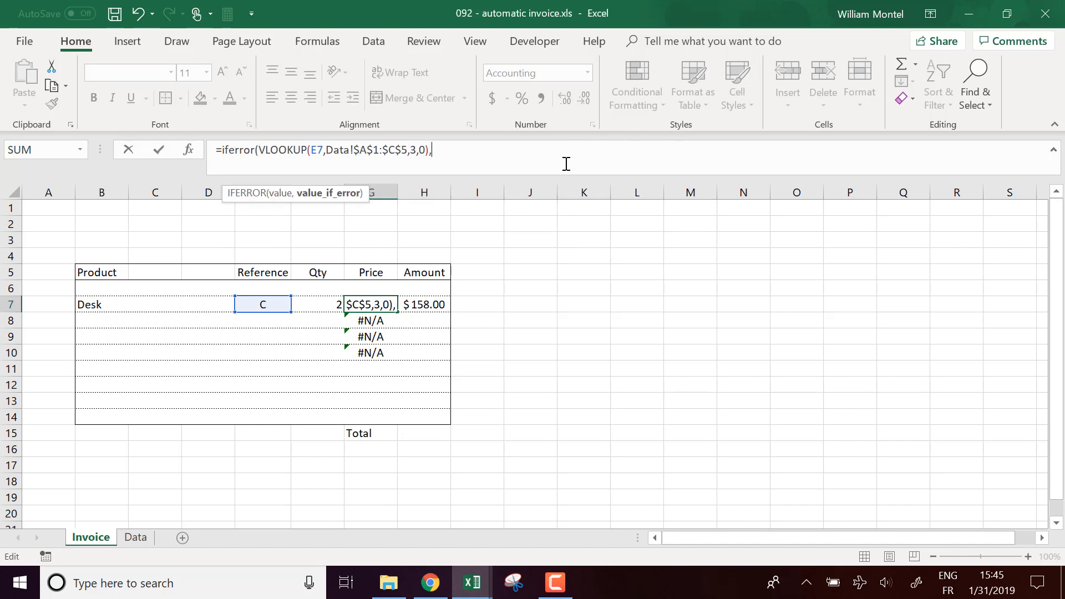
type("\"\")")
key("Return")
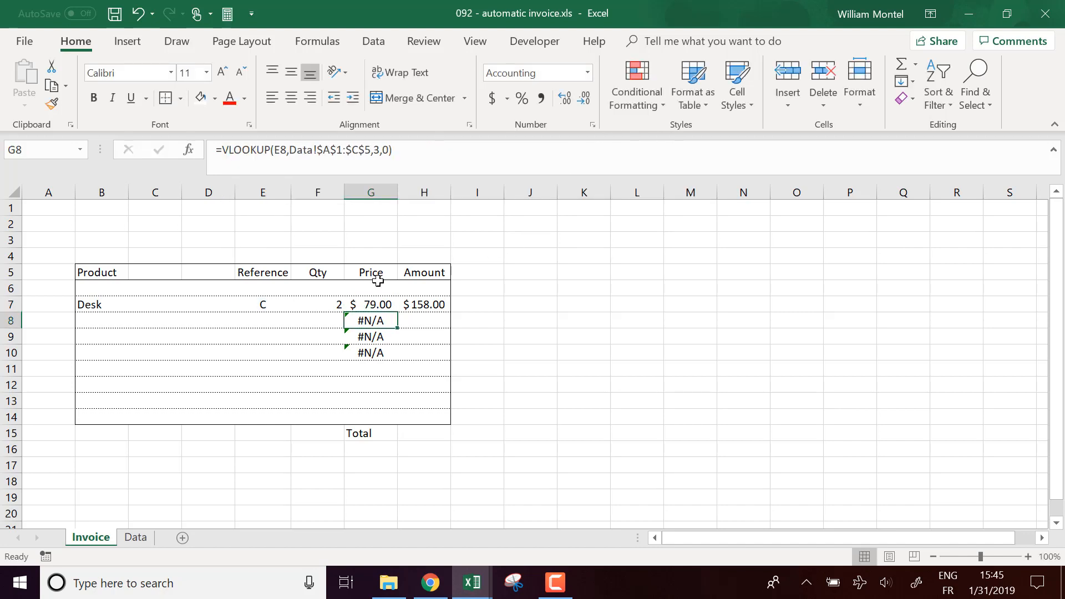
Copy the IFERROR Price formula from G7 to cells G6:G14, pasting only formulas and number formats.
left_click(366, 305)
key("ctrl+c")
left_click_drag(380, 417, 363, 284)
right_click(363, 284)
left_click(441, 282)
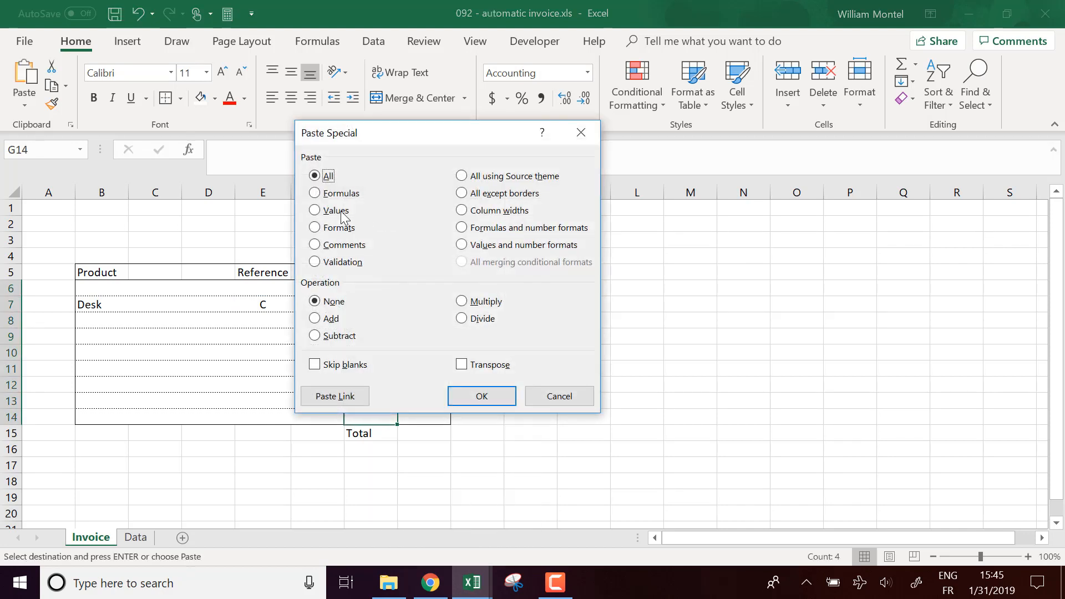
left_click(485, 228)
left_click(509, 392)
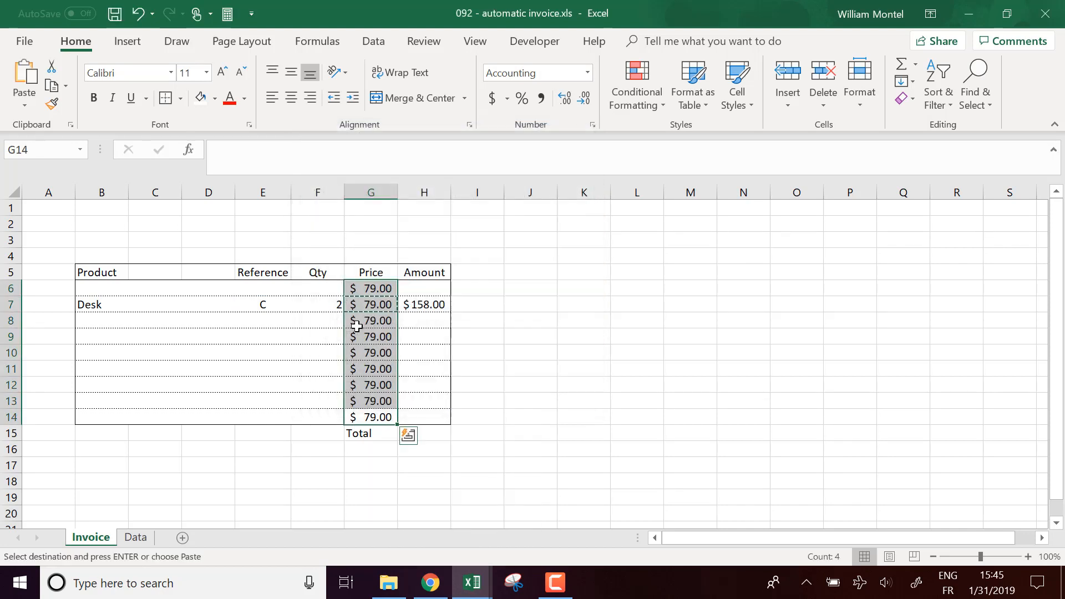
left_click(437, 309)
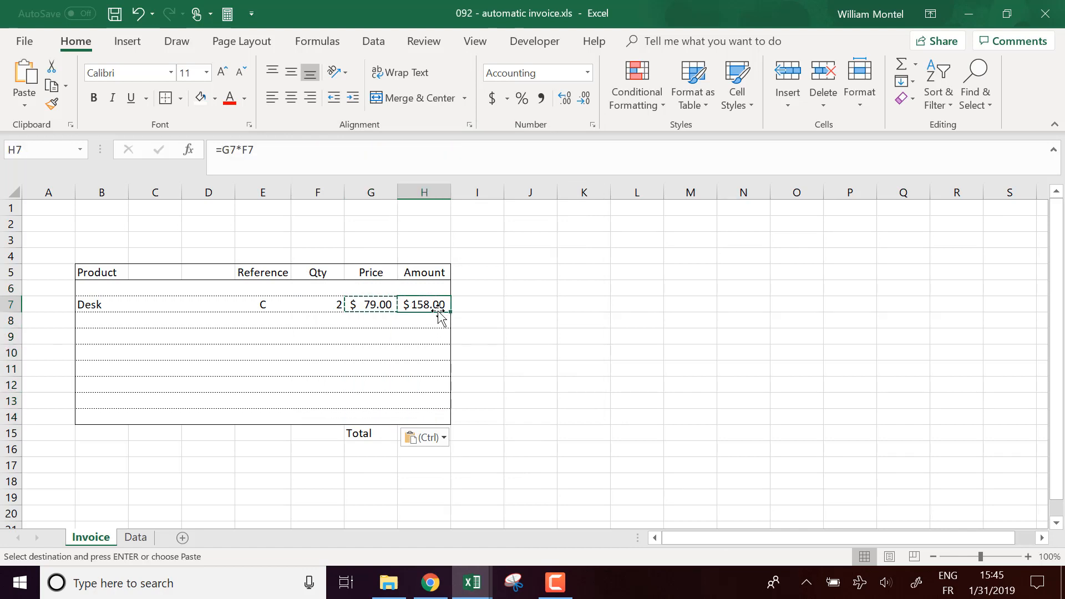
Copy the Amount formula from H7 to cells H6:H14, pasting only formulas and number formats.
key("ctrl+c")
left_click_drag(431, 288, 427, 416)
right_click(429, 325)
left_click(487, 285)
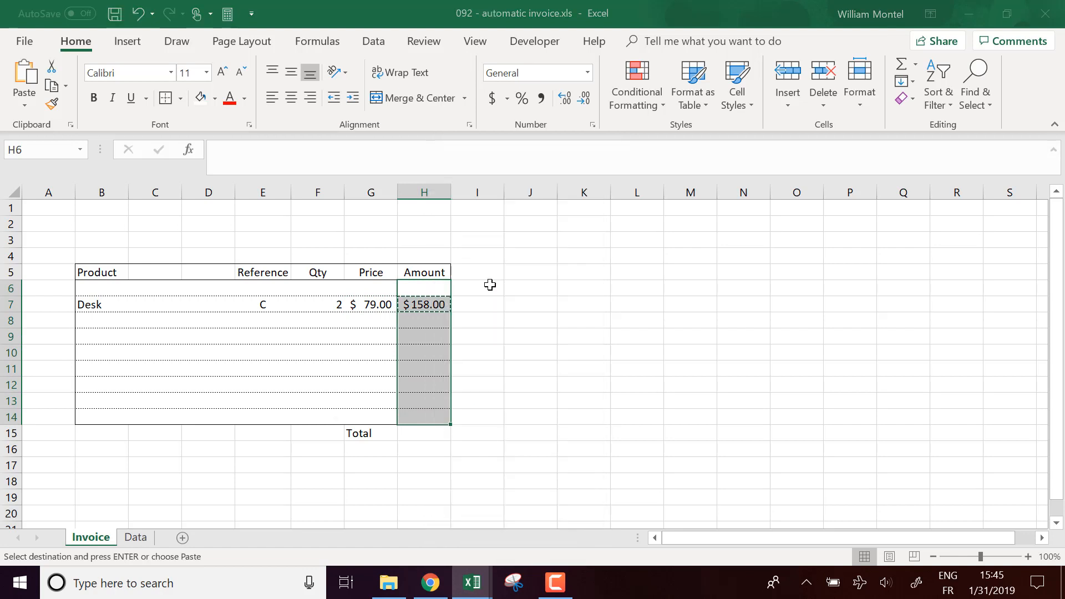
left_click(556, 236)
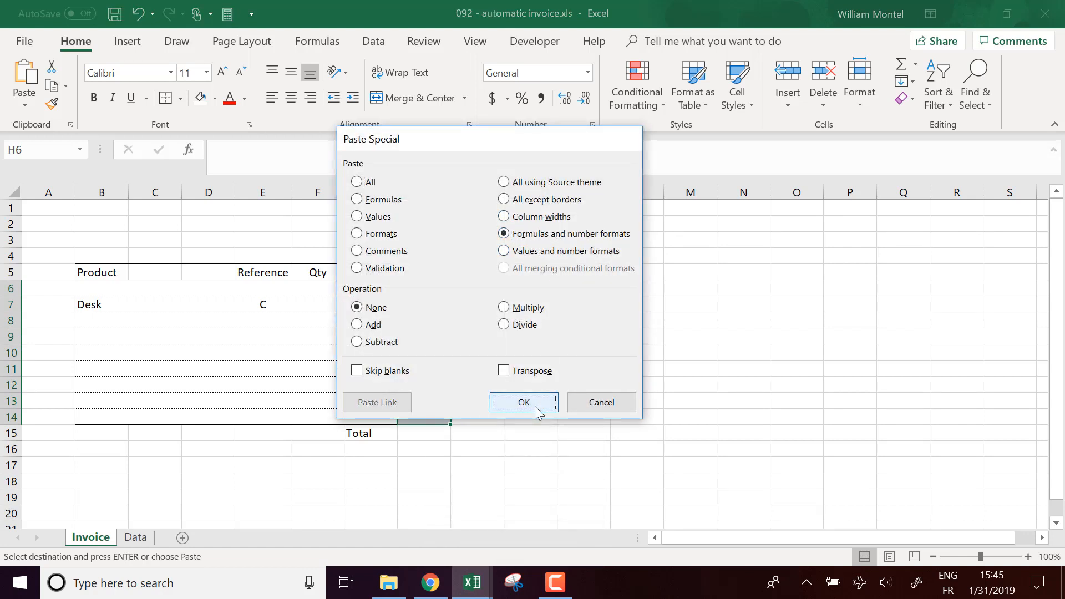
left_click(534, 405)
left_click(428, 304)
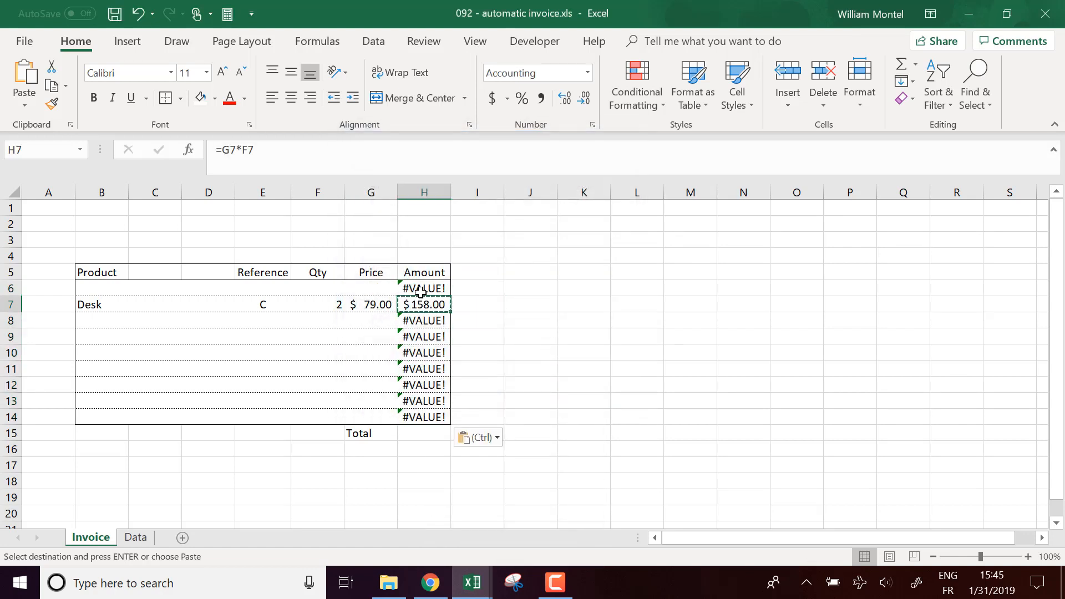
Wrap the Amount formula in H6 as =IFERROR(G6*F6,"").
left_click(430, 288)
key("F2")
key("Escape")
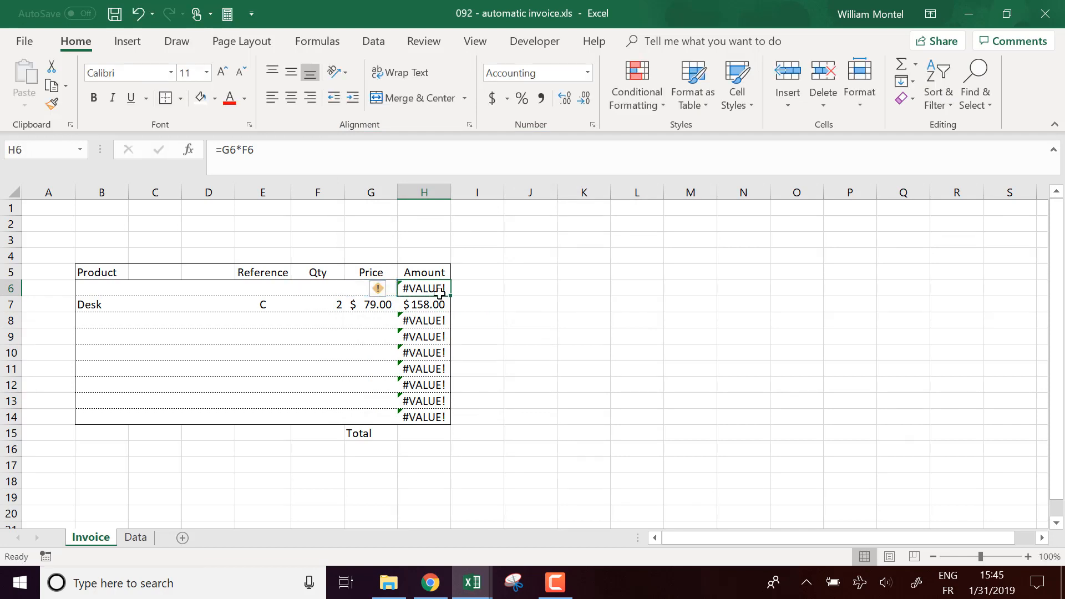
left_click(223, 150)
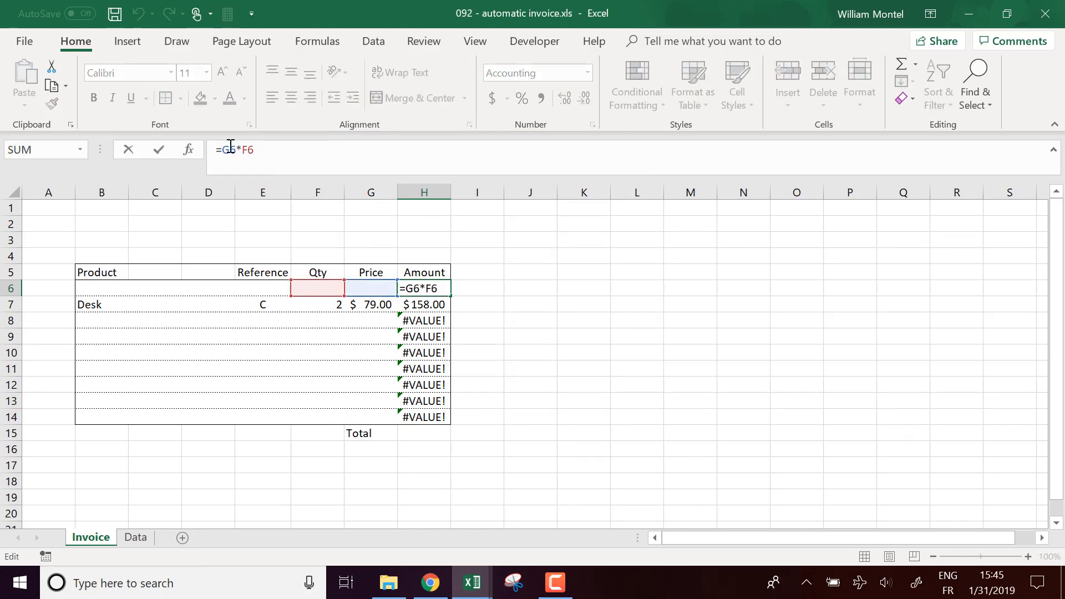
type("iferro")
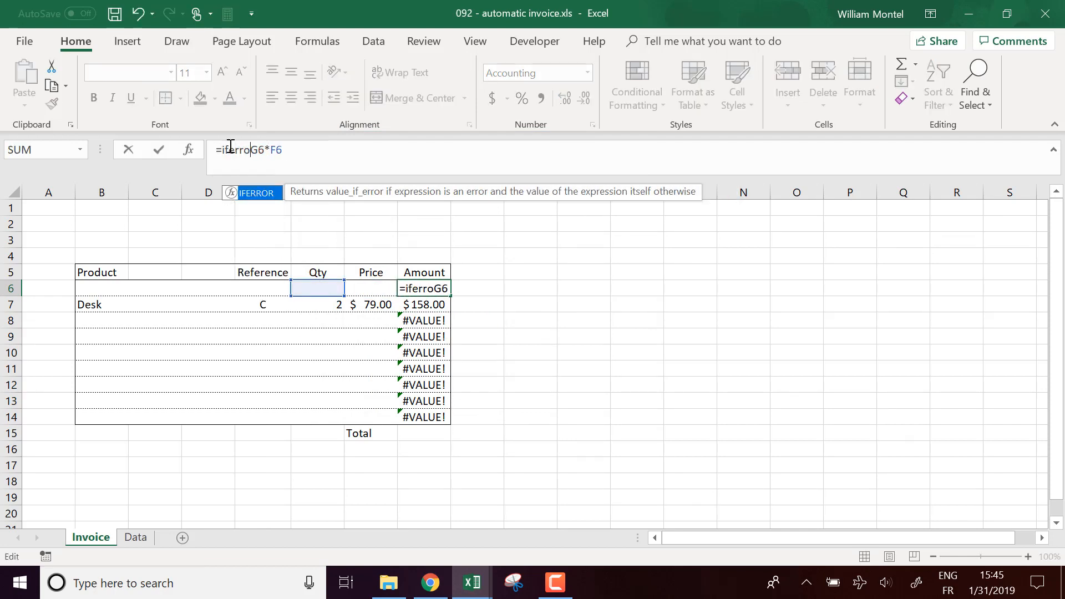
type("r(")
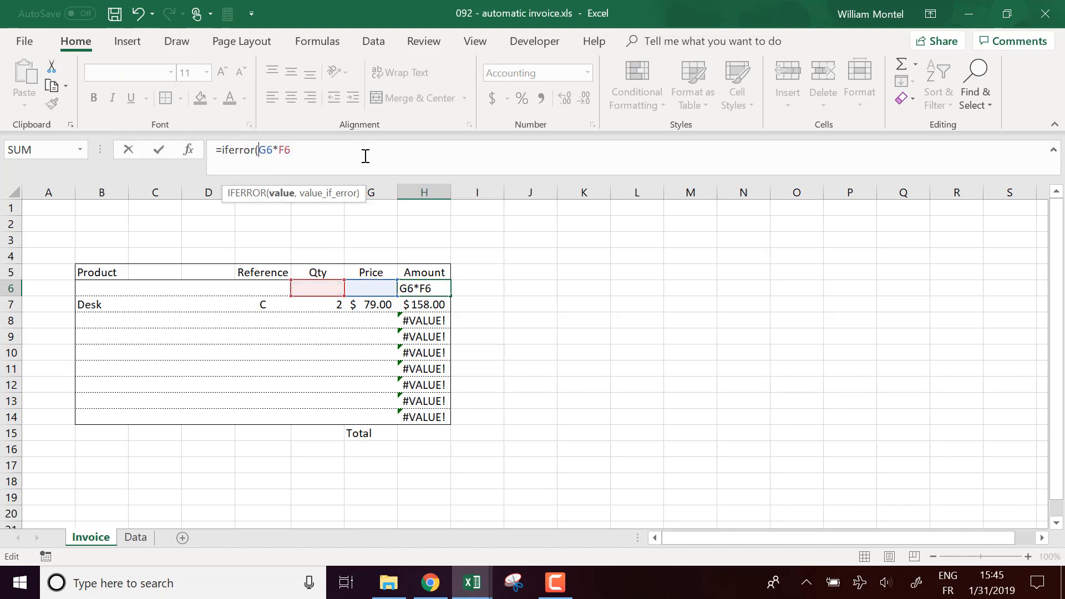
type(",\"\")")
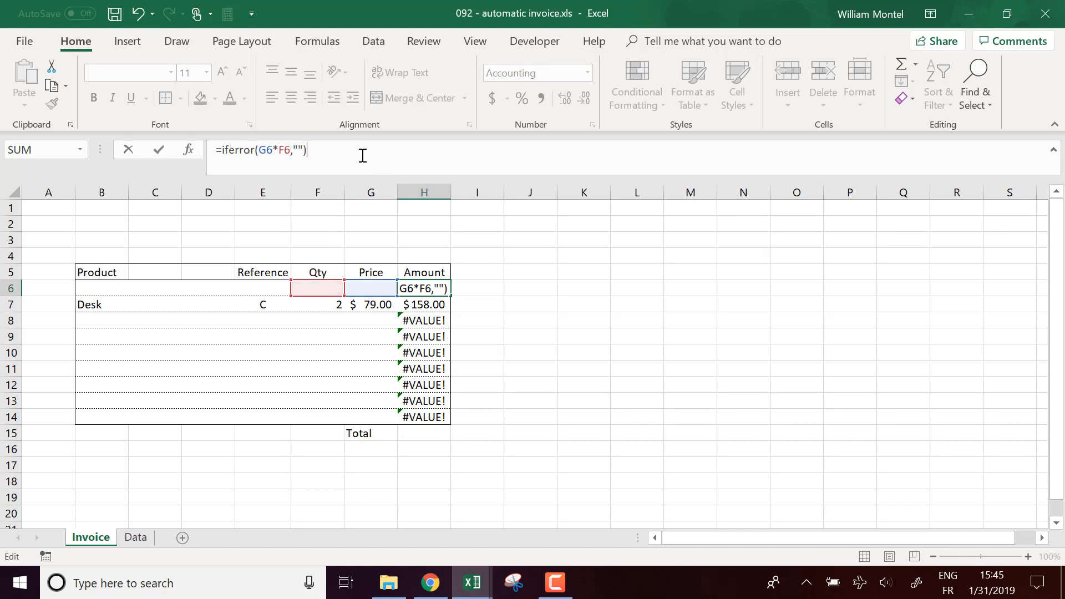
key("Return")
Copy the IFERROR Amount formula from H6 to cells H6:H14, pasting only formulas and number formats.
left_click(420, 288)
key("ctrl+c")
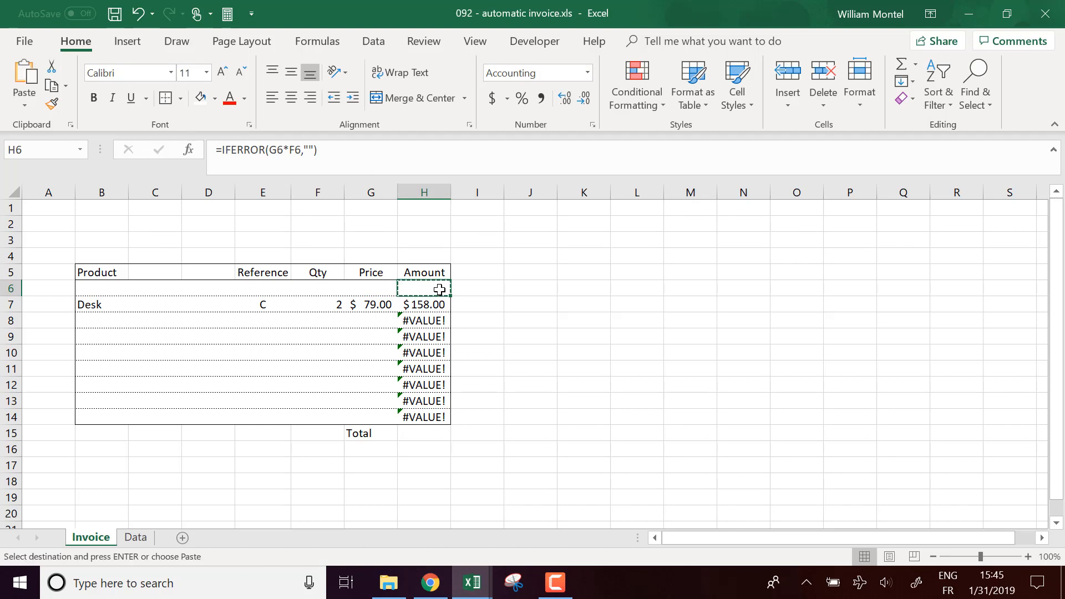
left_click_drag(420, 288, 434, 414)
right_click(434, 413)
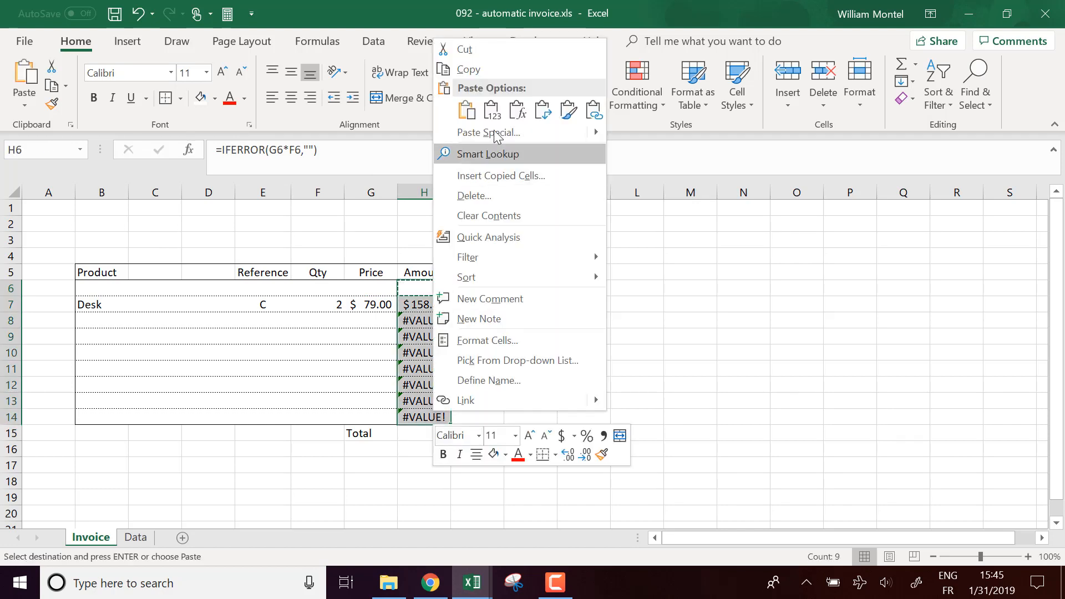
left_click(494, 129)
left_click(377, 91)
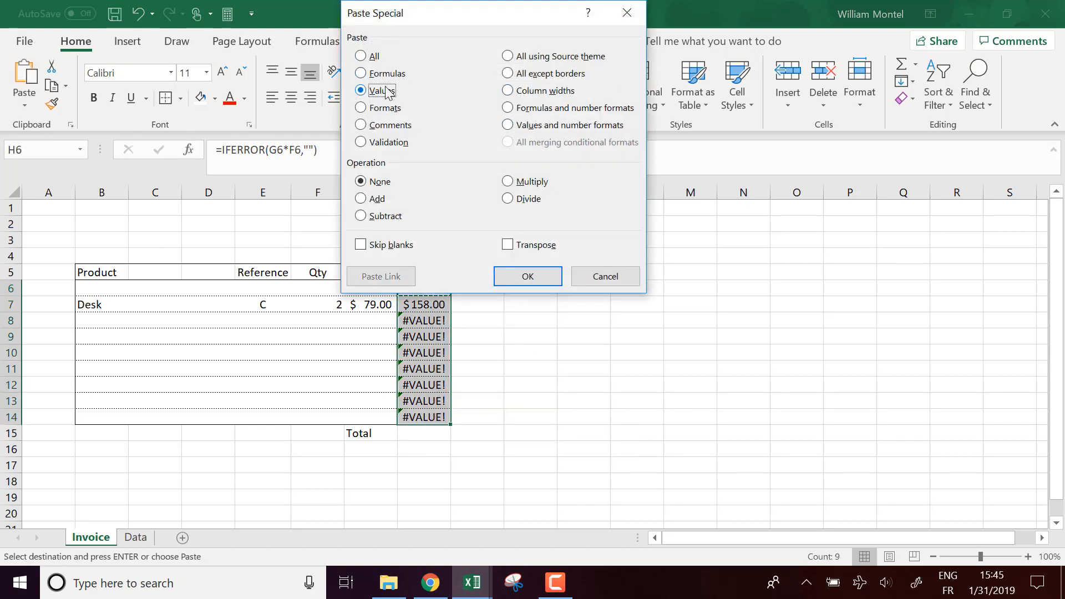
left_click(555, 108)
left_click(536, 276)
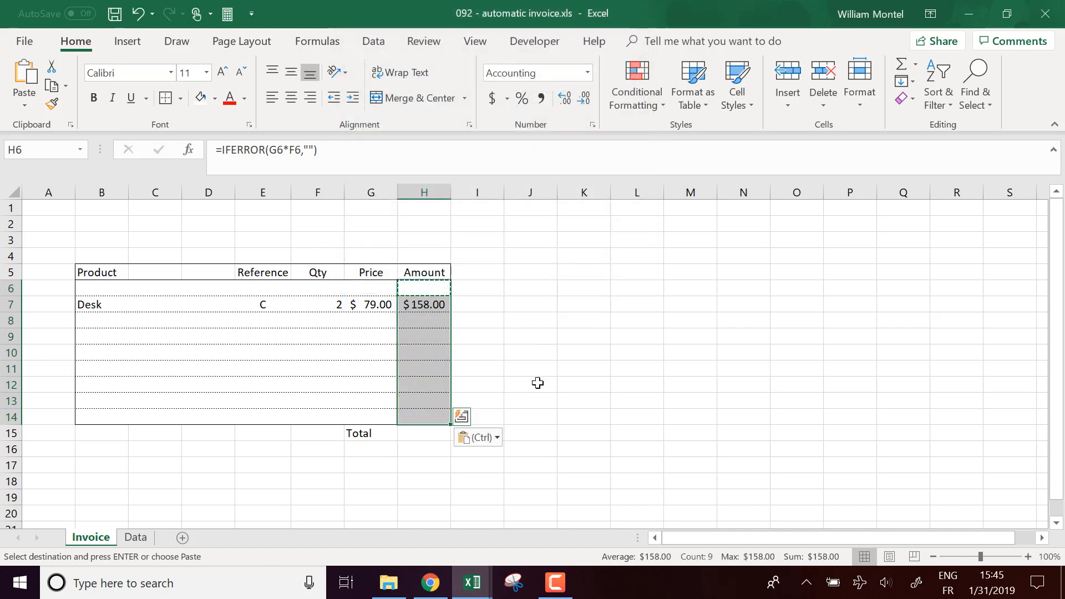
left_click(561, 353)
Add a second invoice line in row 10 with reference A and quantity 5.
left_click(243, 358)
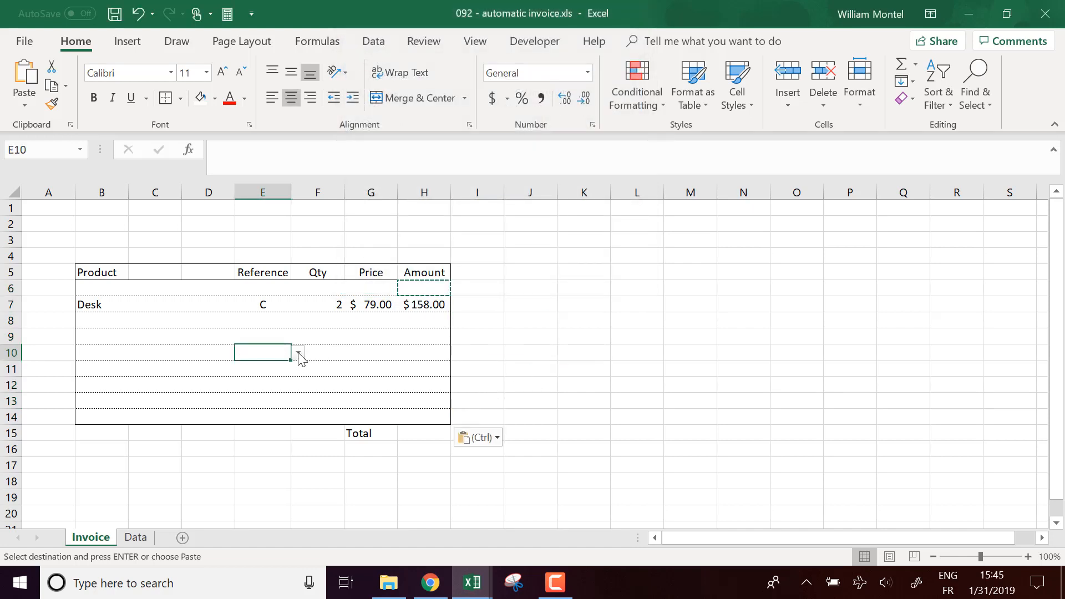
left_click(298, 354)
left_click(279, 380)
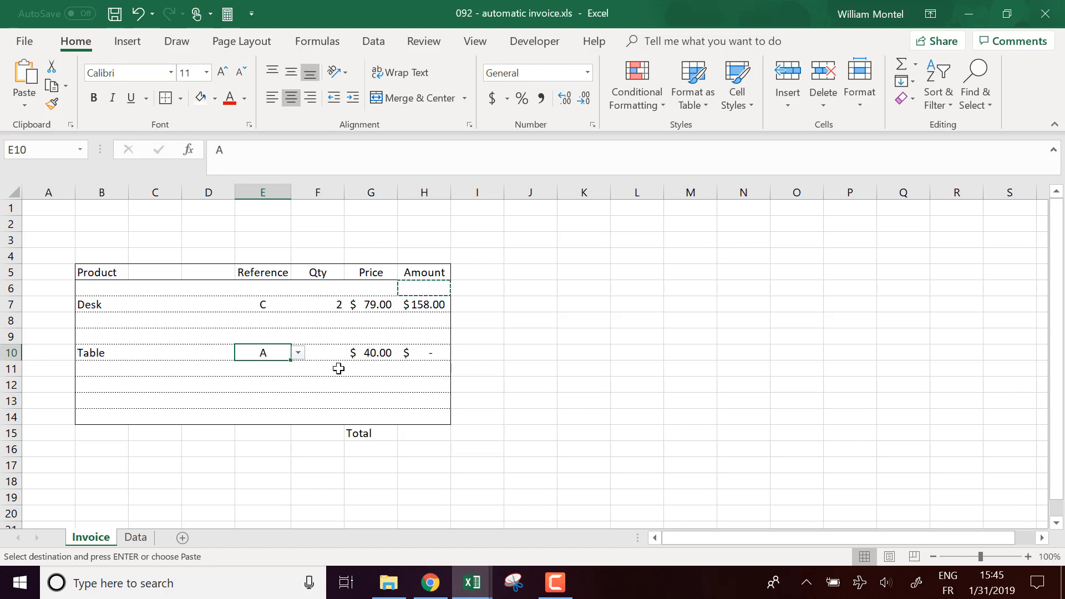
left_click(330, 350)
type("5")
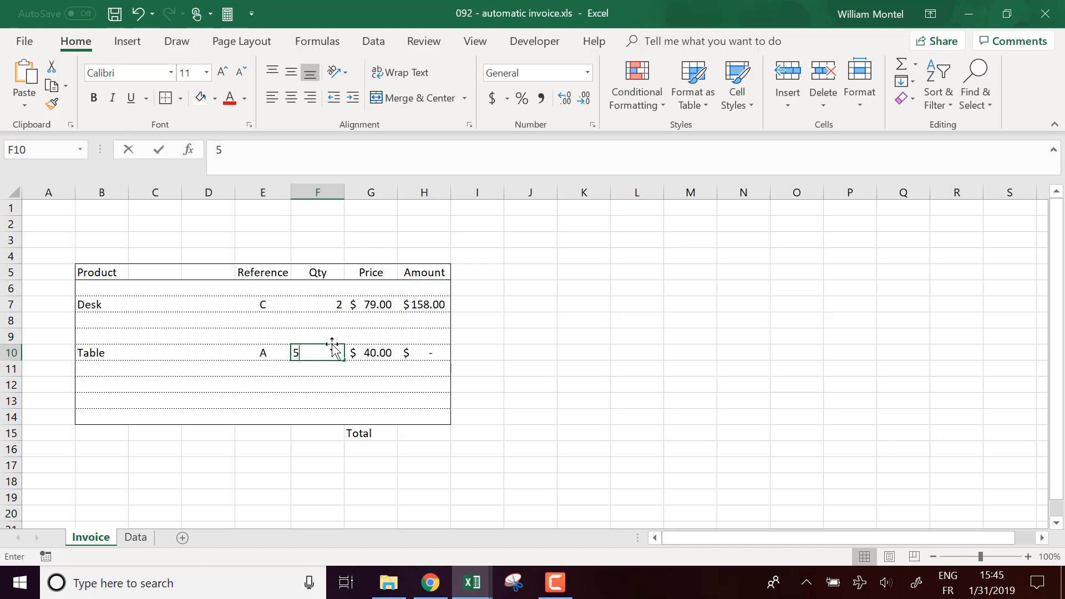
key("Return")
Enter the invoice total in H15 as =SUM(H6:H14).
left_click_drag(438, 304, 433, 356)
left_click(425, 436)
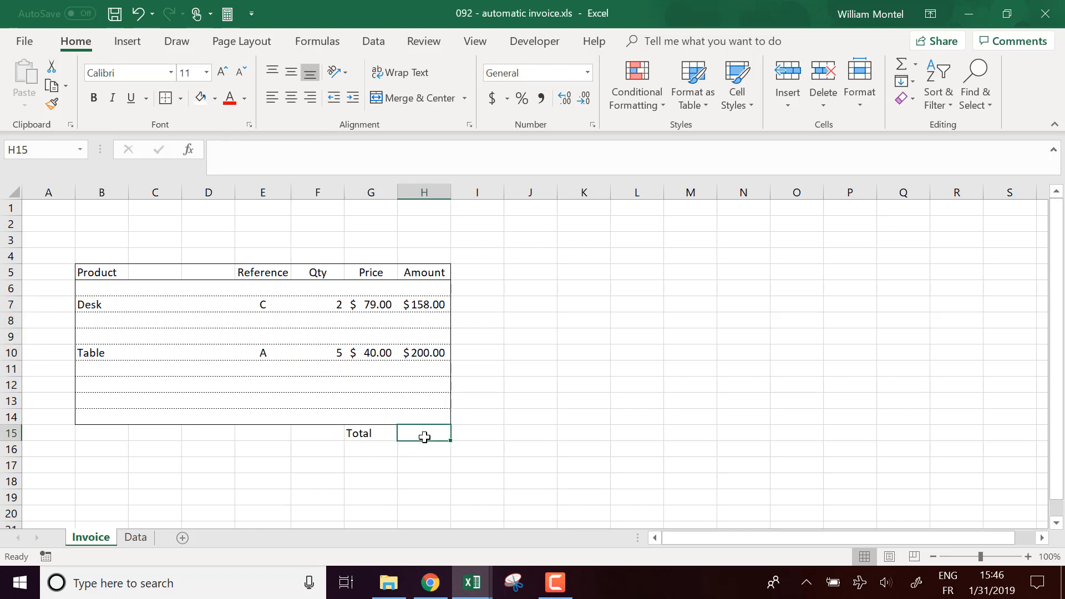
key("alt+equal")
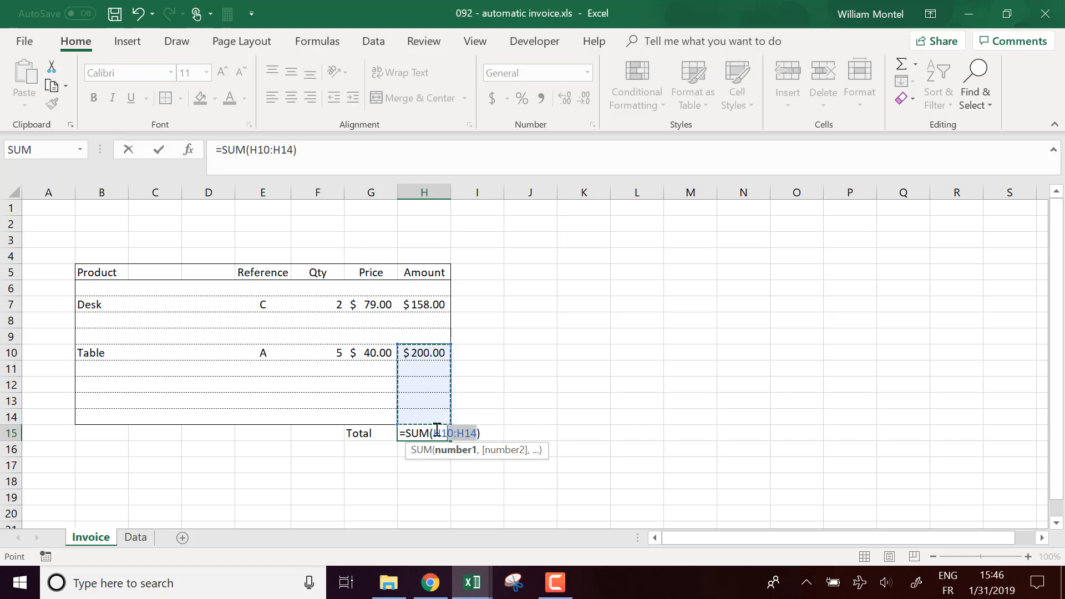
left_click(437, 432)
key("BackSpace")
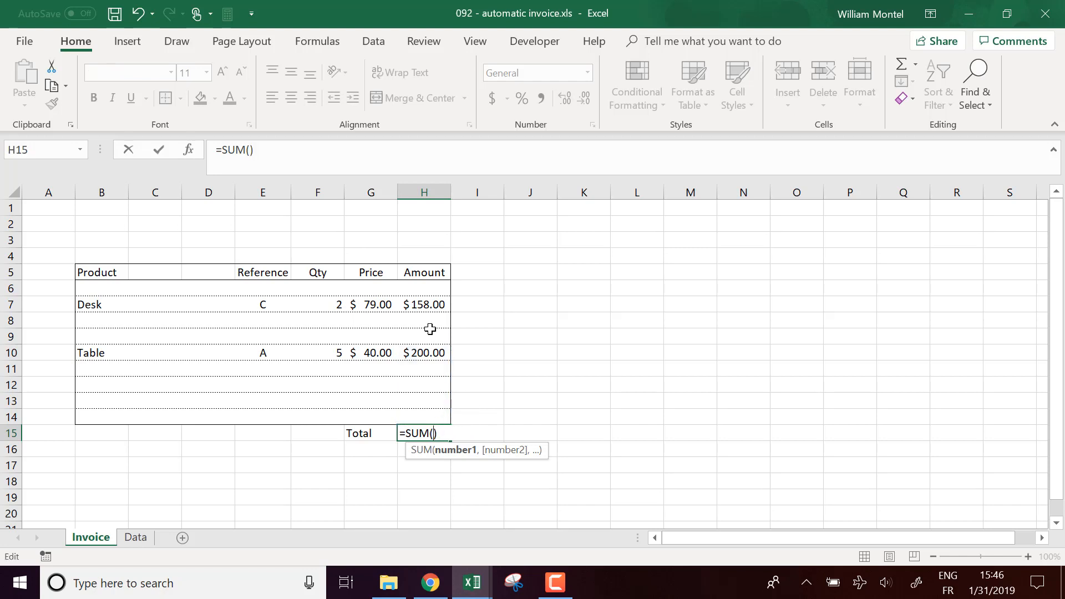
left_click_drag(431, 417, 424, 290)
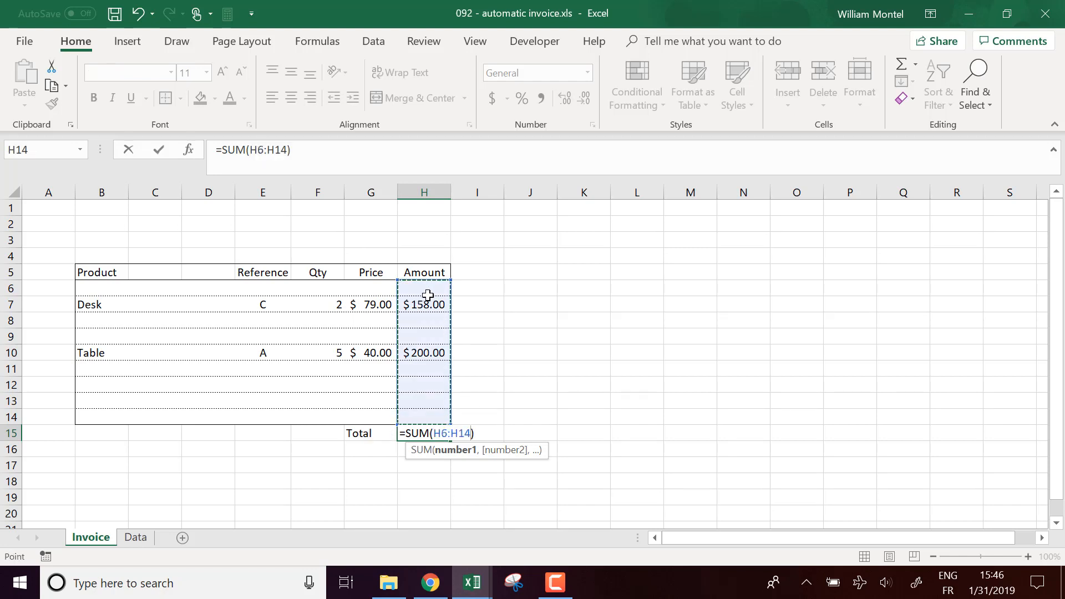
key("Return")
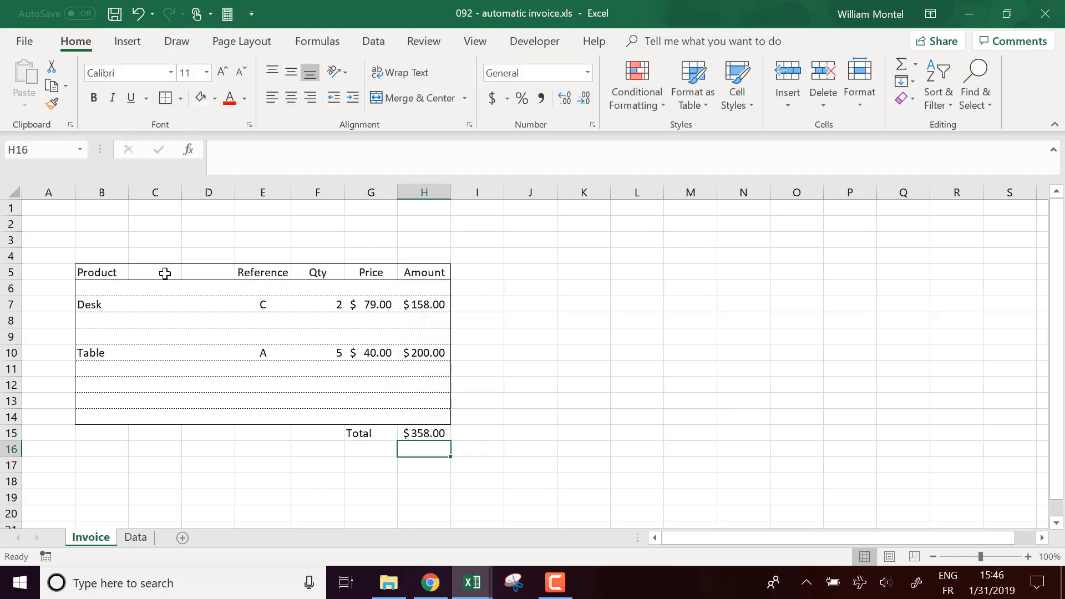
Make the header row B5:H5 bold and give it a light blue fill.
left_click_drag(100, 272, 415, 273)
key("ctrl+b")
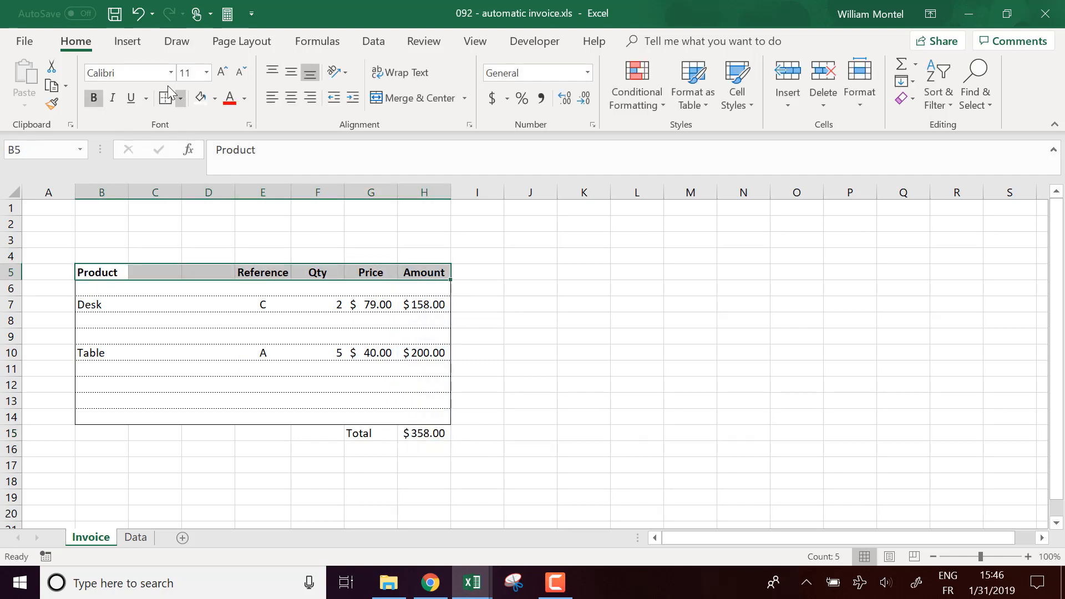
left_click(305, 358)
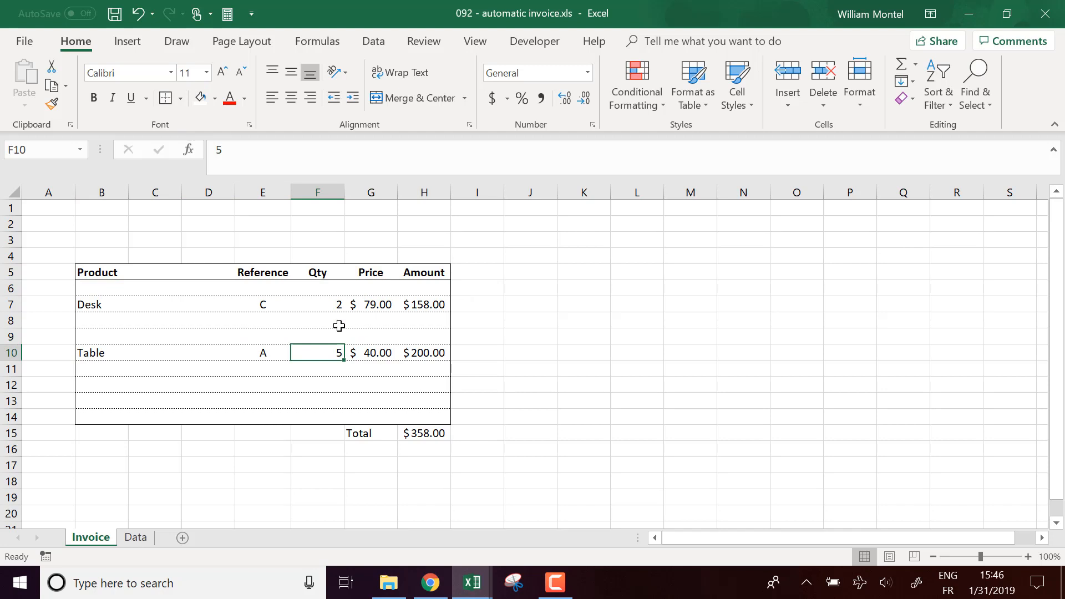
left_click_drag(111, 271, 427, 274)
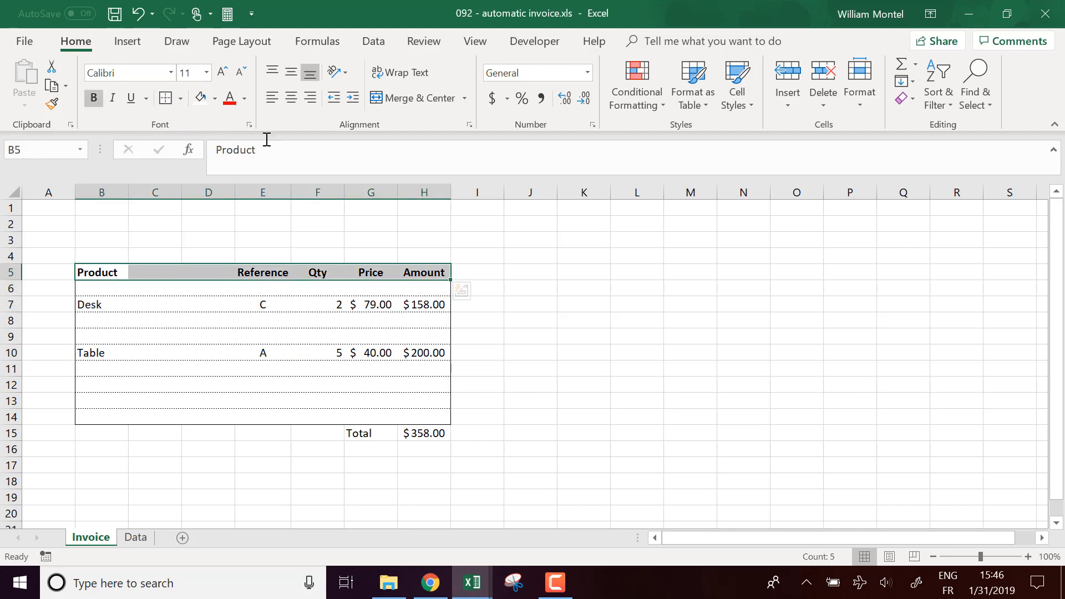
left_click(214, 98)
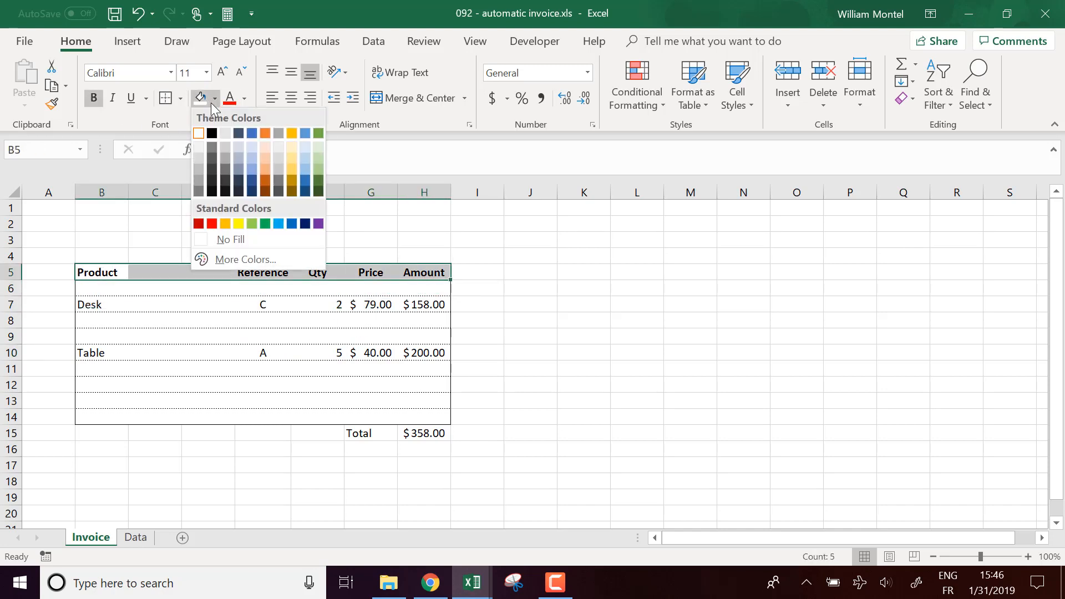
left_click(252, 159)
left_click(552, 270)
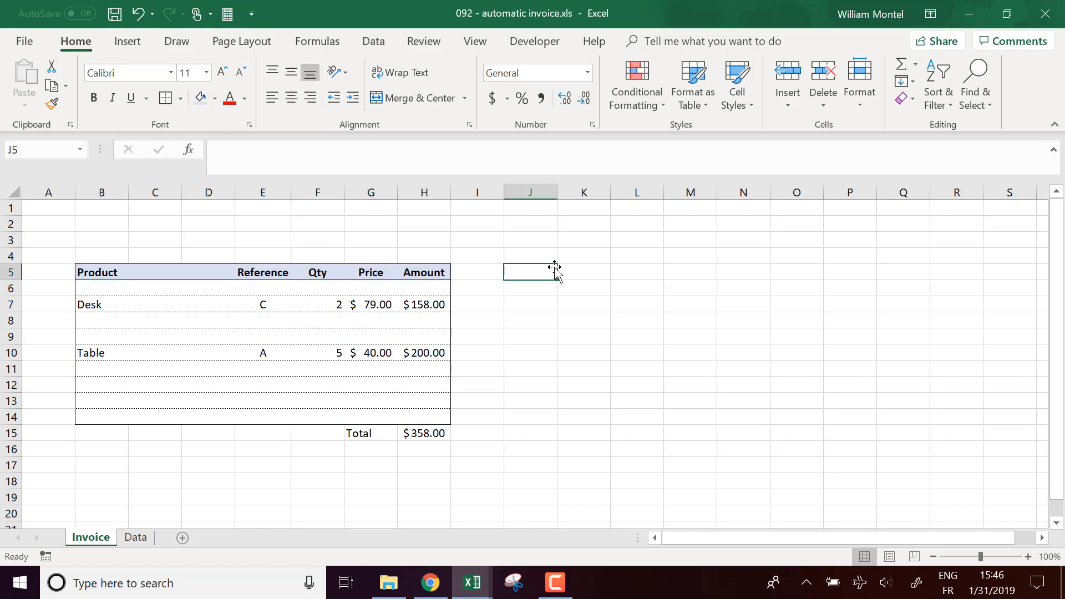
Make the Total label and its amount in G15:H15 bold, with no fill.
left_click(370, 435)
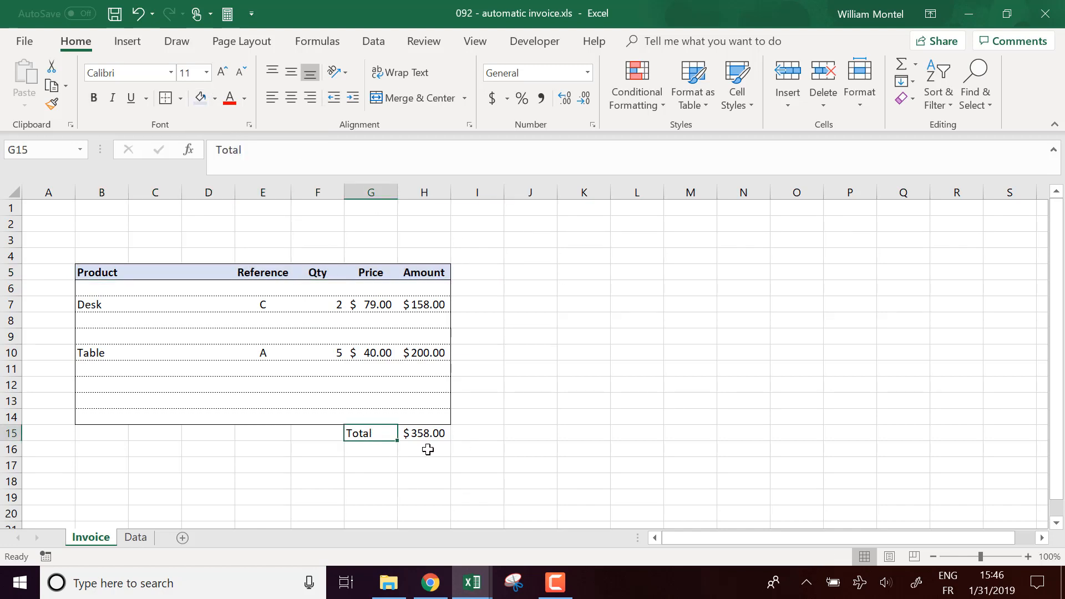
left_click_drag(435, 431, 353, 431)
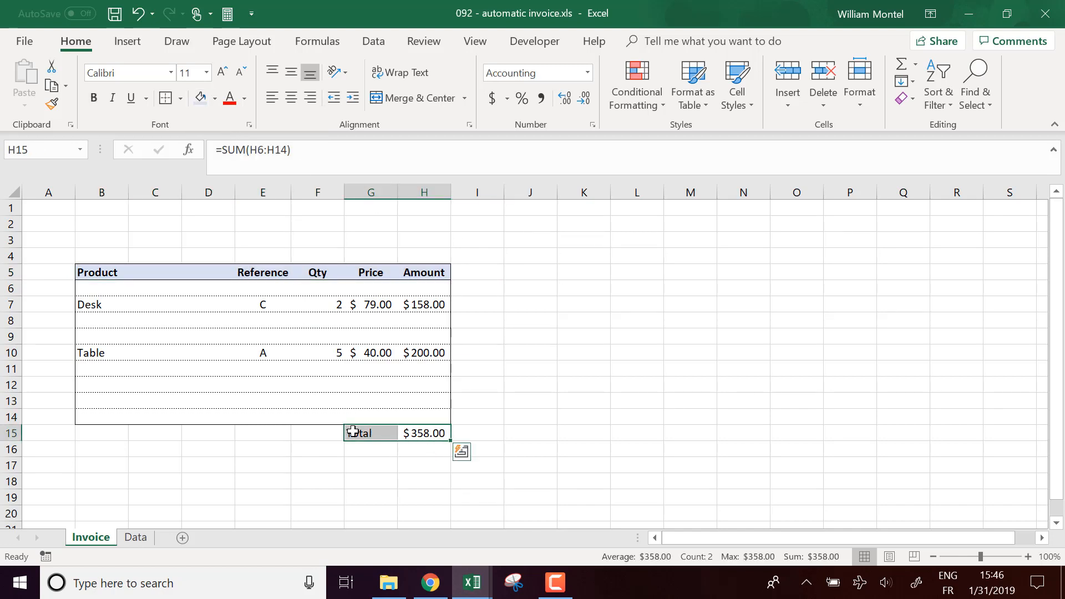
key("ctrl+b")
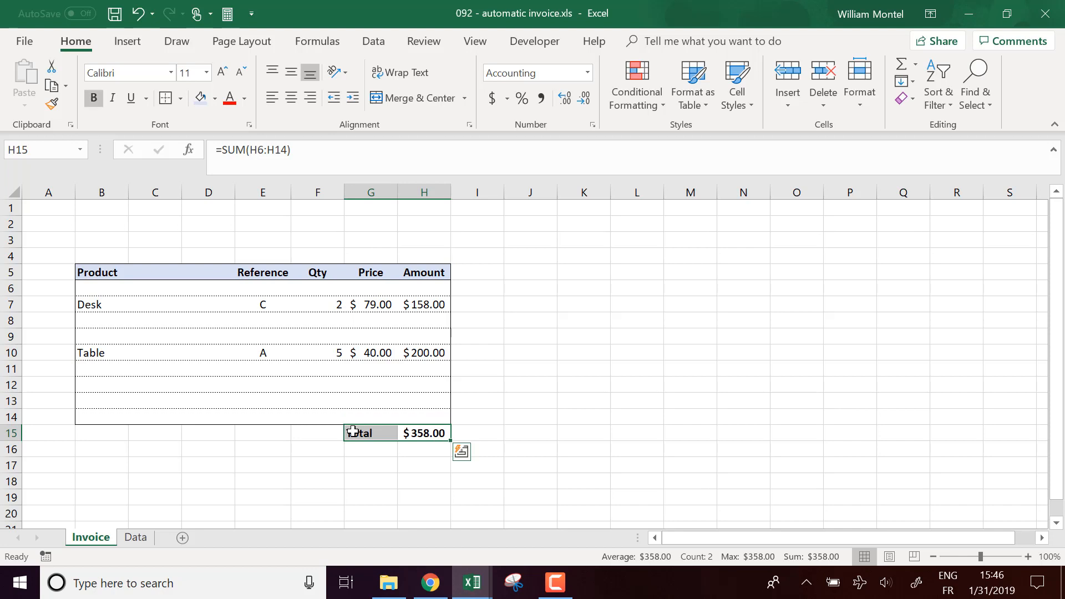
left_click(214, 99)
left_click(222, 238)
left_click(368, 449)
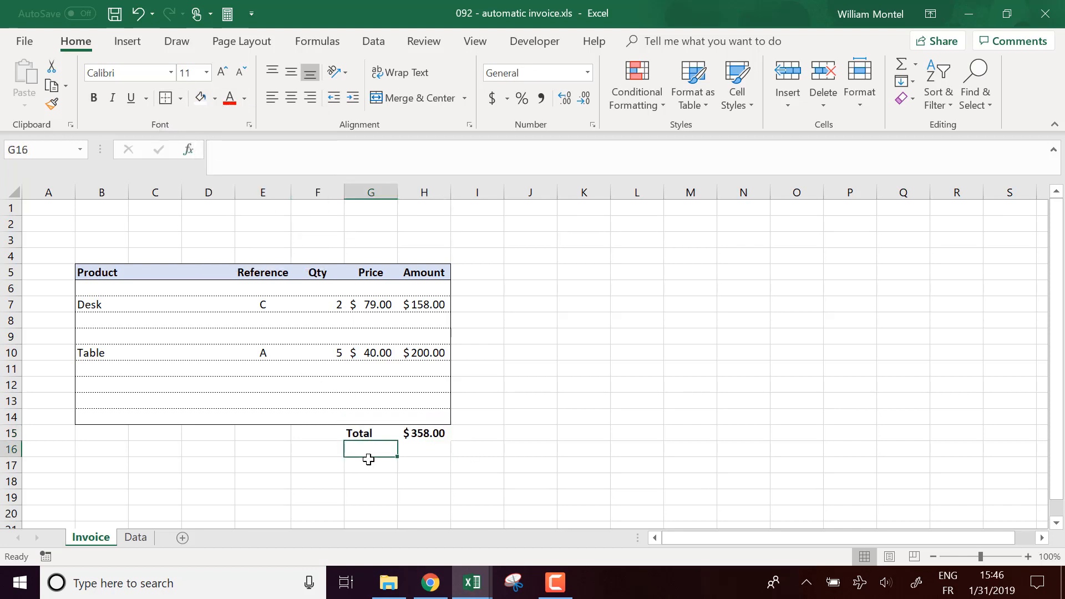
Put a thick outside border around the Total cells G15:H15.
left_click_drag(371, 433, 425, 432)
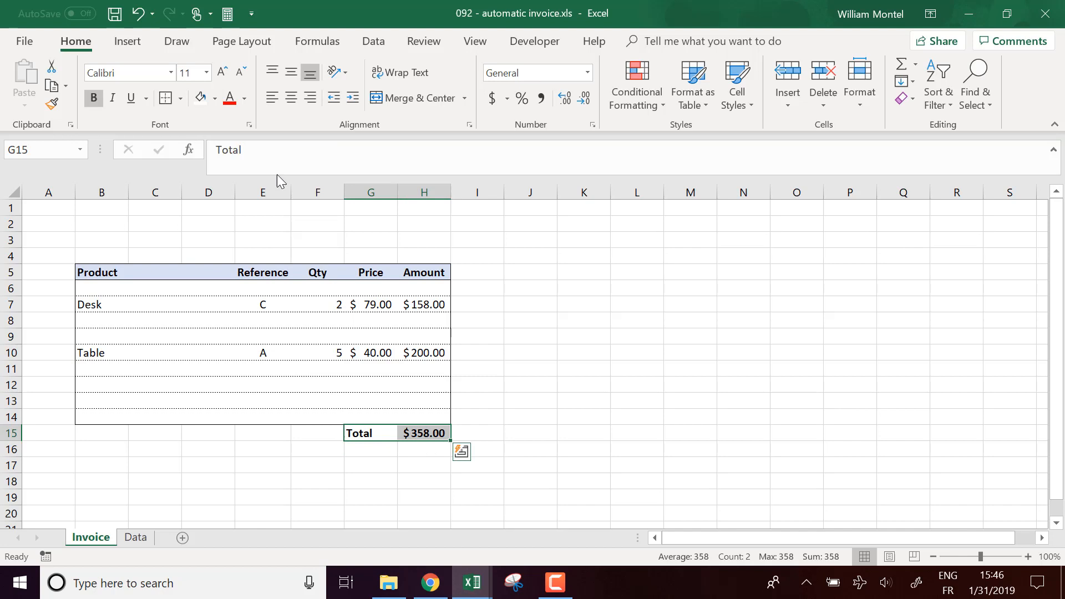
left_click(181, 102)
left_click(237, 280)
left_click(519, 416)
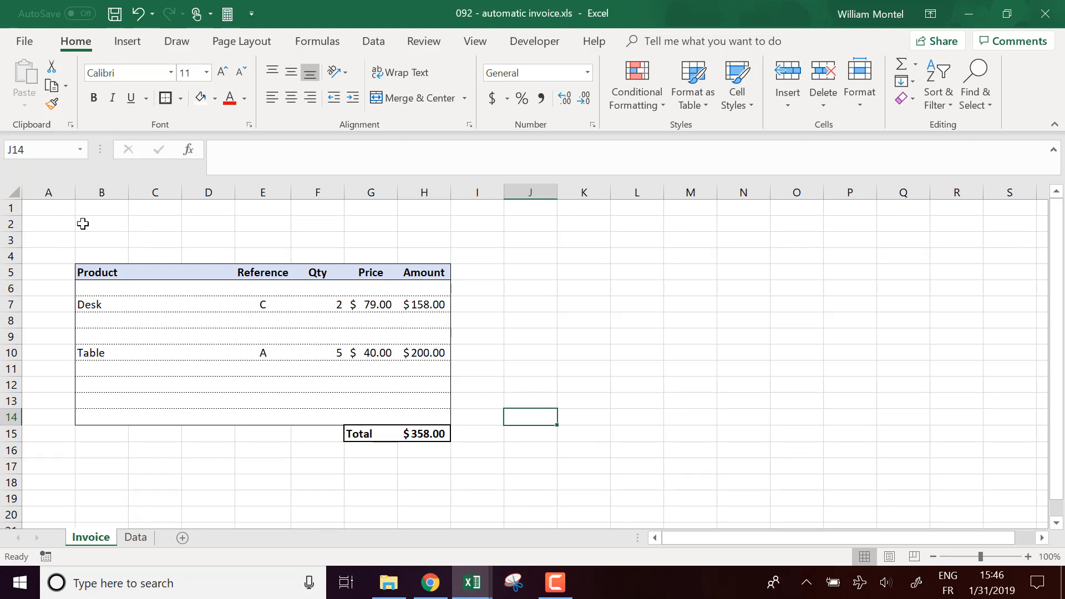
Enter the company name "My Company Corp" in cell B2 above the invoice table.
left_click(116, 221)
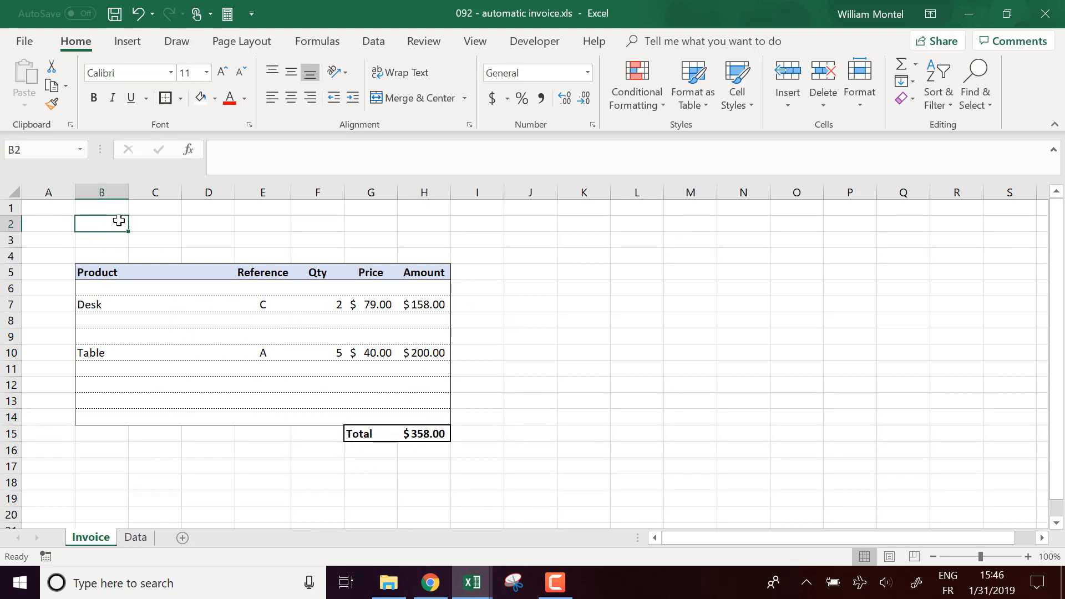
type("m")
type("My")
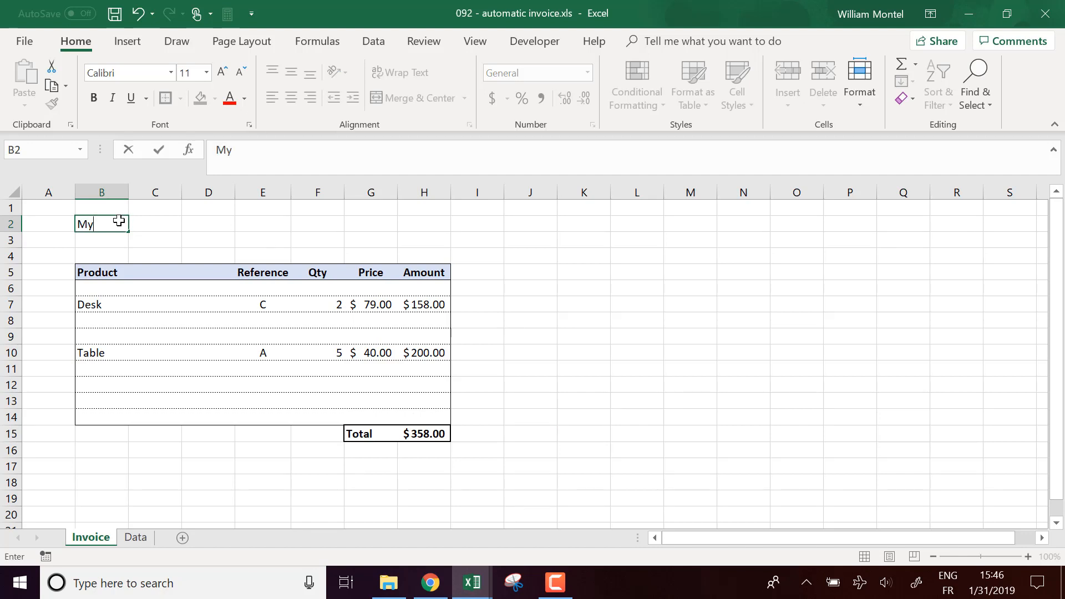
type(" Company")
type("Cor")
key("BackSpace")
key("BackSpace")
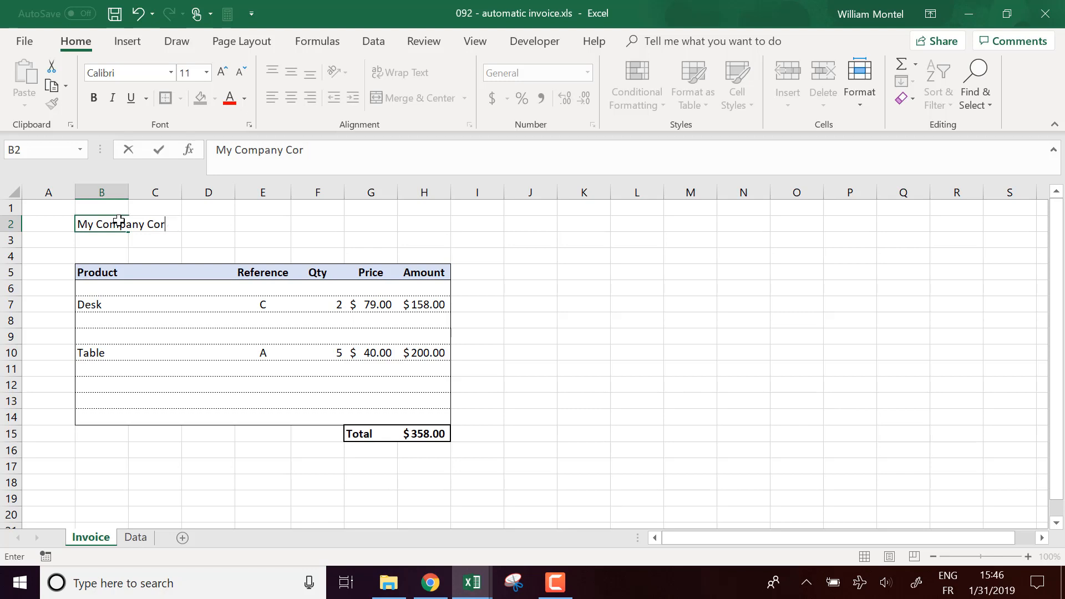
type("p")
key("Return")
Enter the address line "My address" in cell B3 below the company name.
type("My")
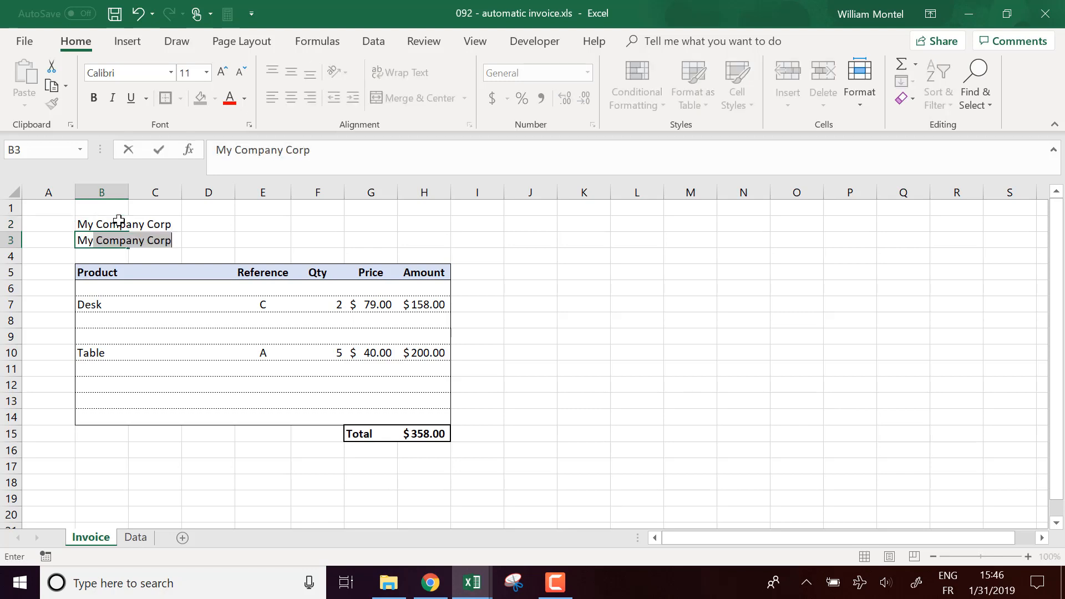
type(" address")
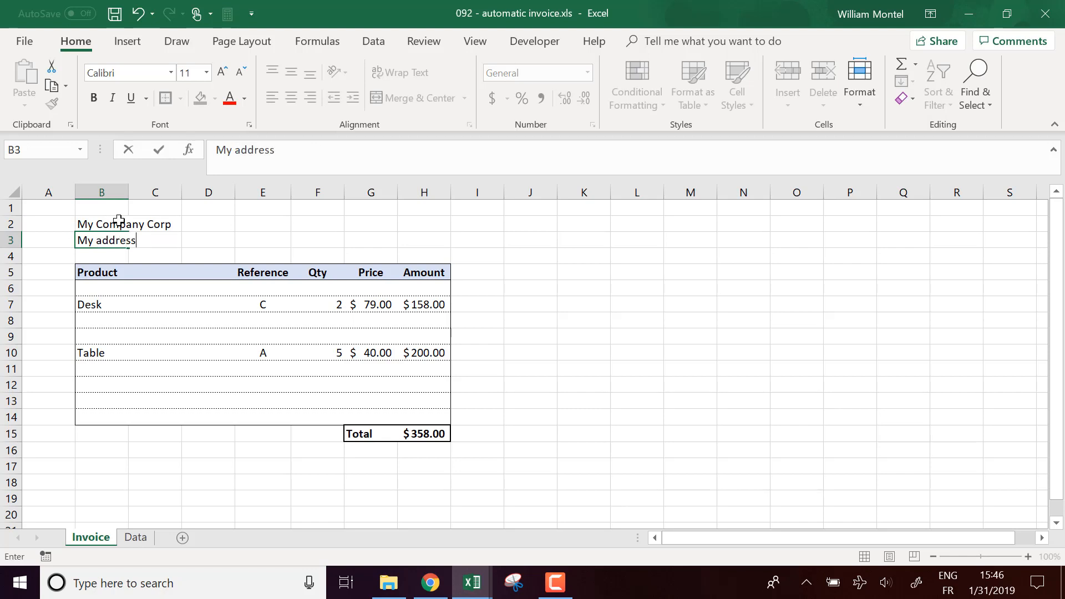
key("Return")
Set the font size of the company name in cell B2 to 26.
left_click(119, 222)
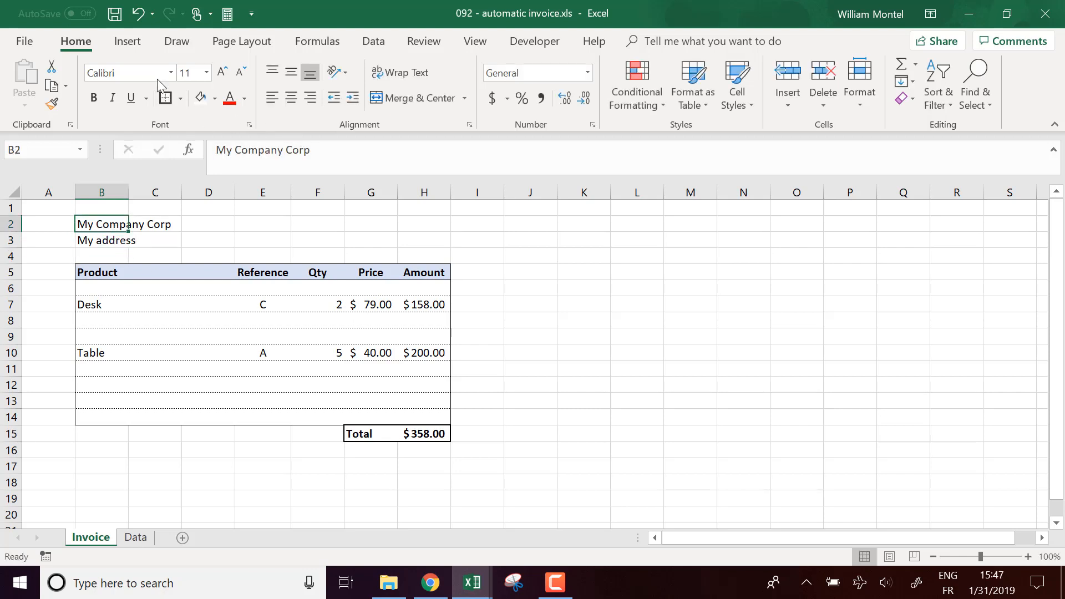
left_click(206, 73)
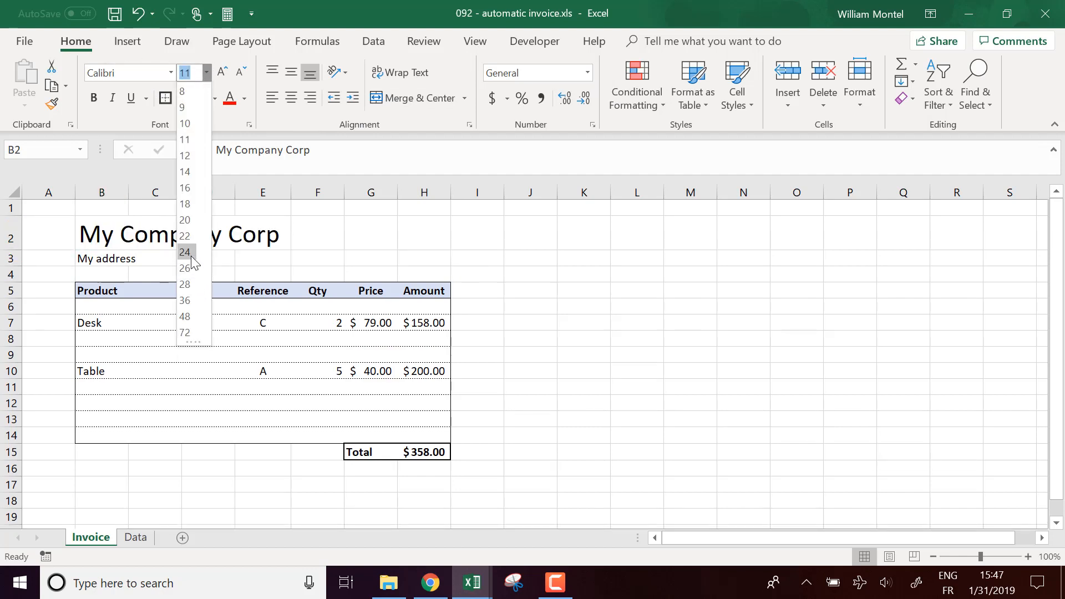
left_click(186, 268)
left_click(440, 291)
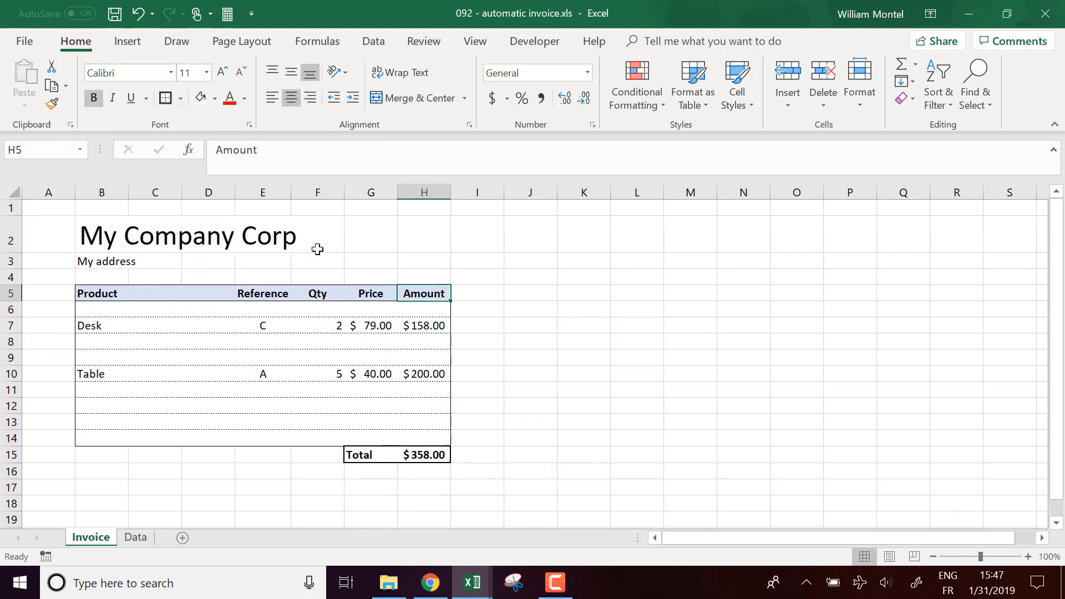
left_click(96, 259)
left_click(128, 240)
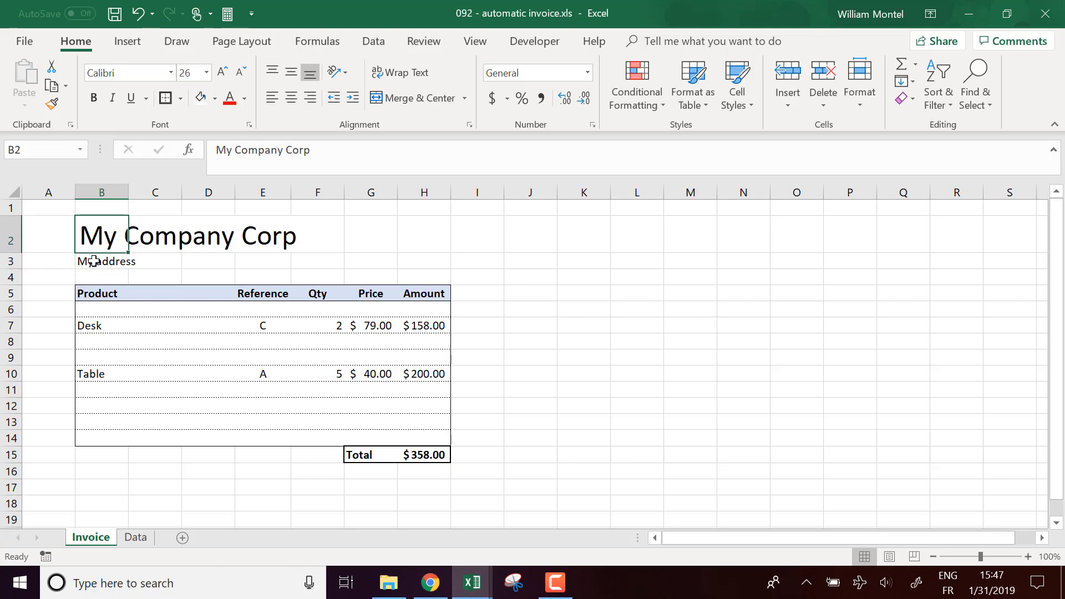
left_click(92, 261)
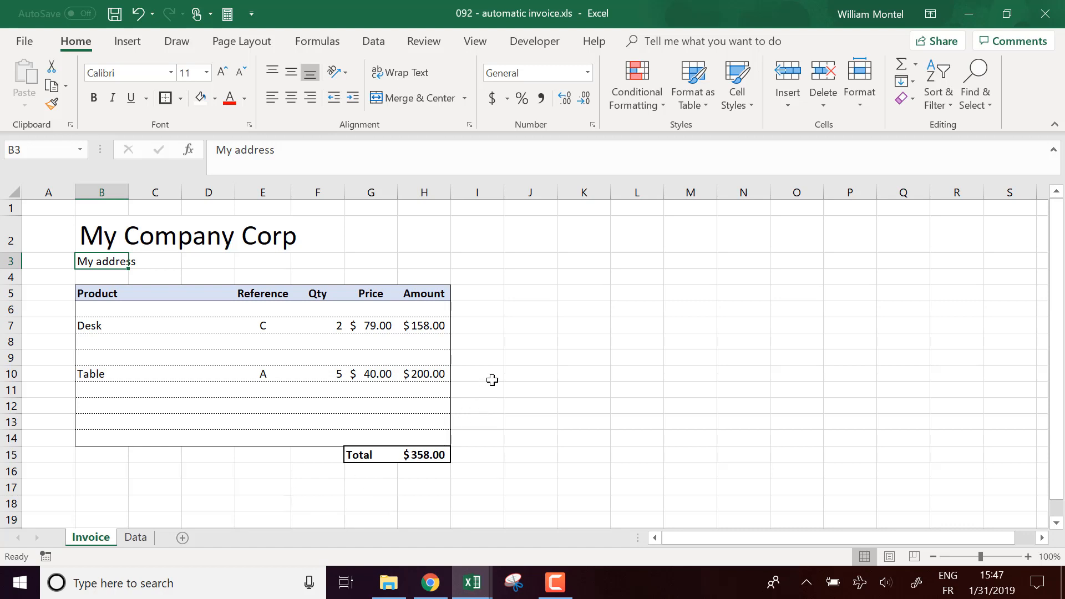
Choose reference B for the invoice line in cell E12.
left_click(276, 404)
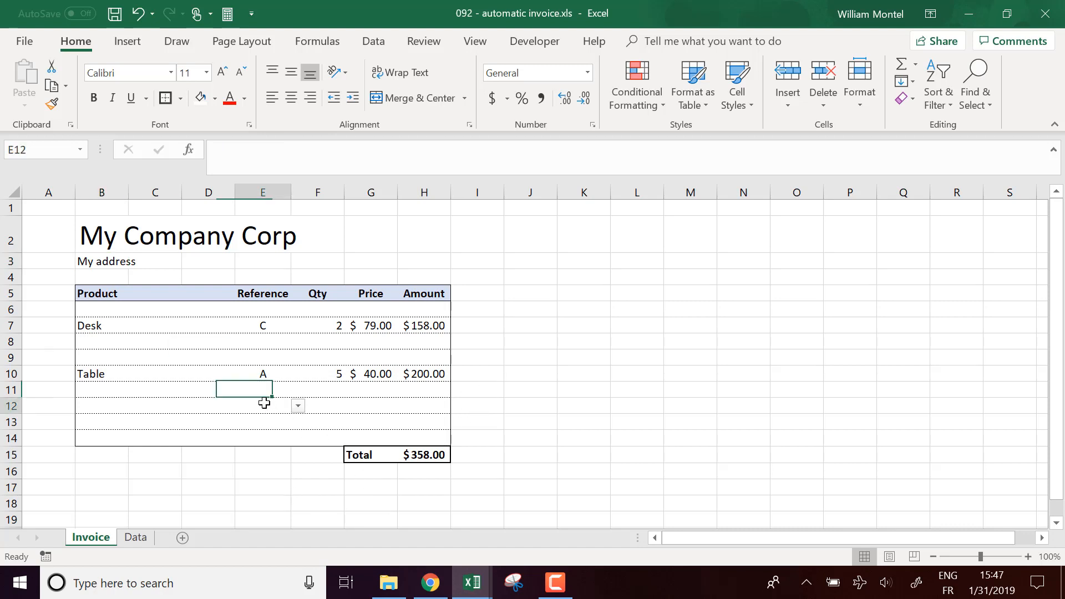
left_click(299, 407)
left_click(274, 440)
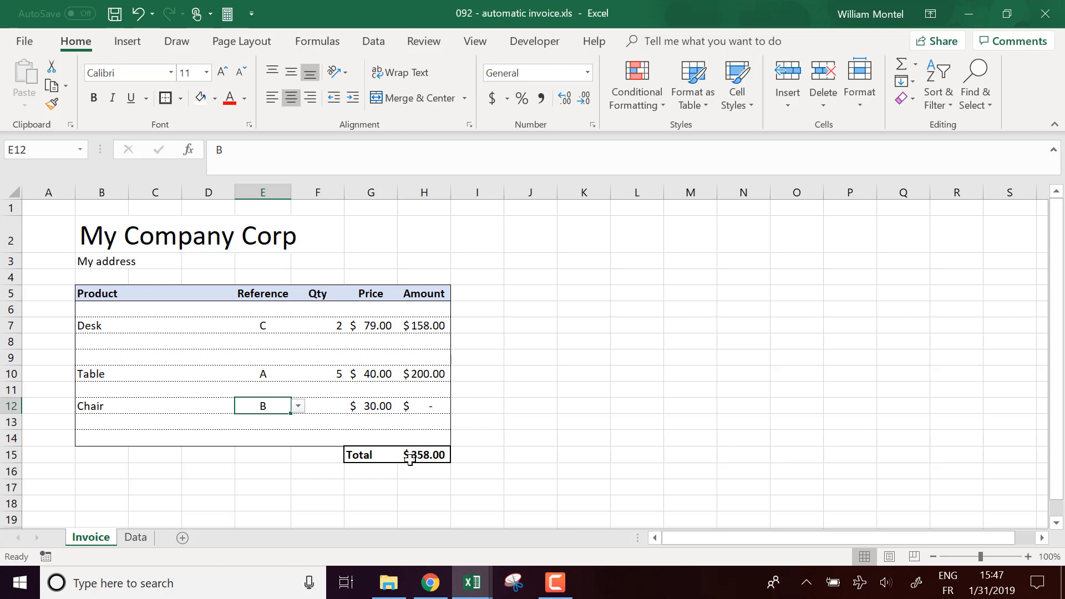
left_click(612, 364)
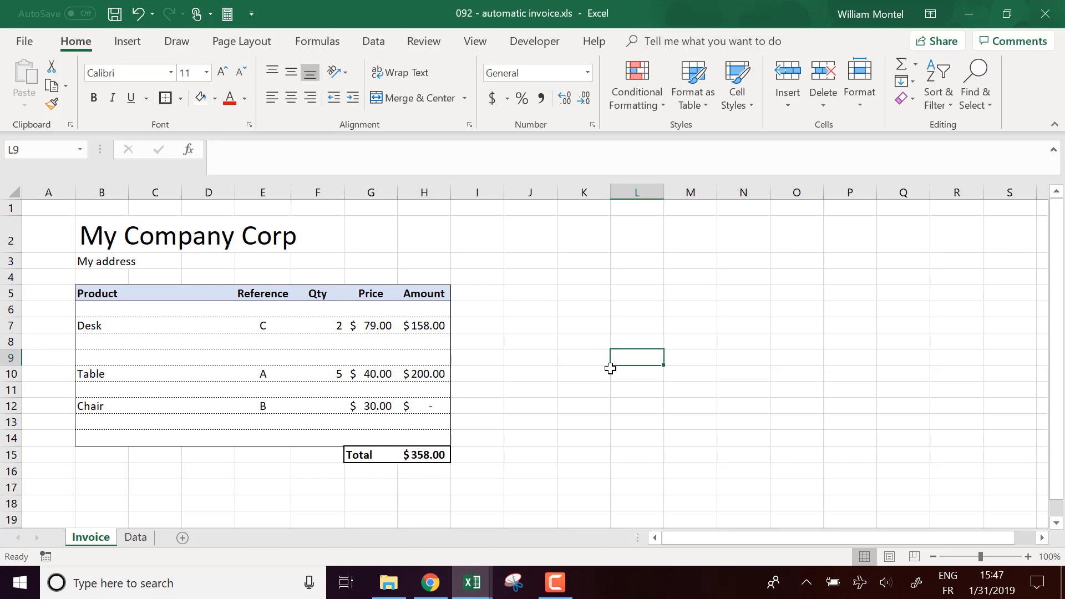